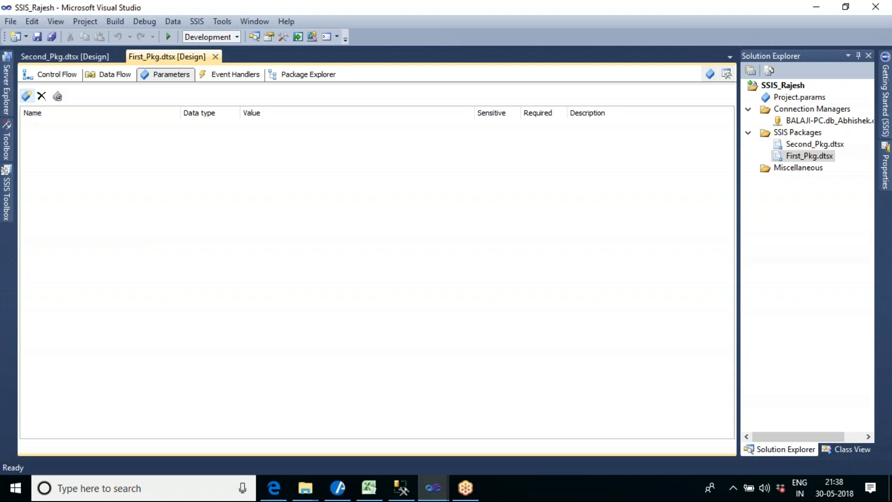
Add a new SSIS package to the SSIS_Rajesh project.
left_click(55, 76)
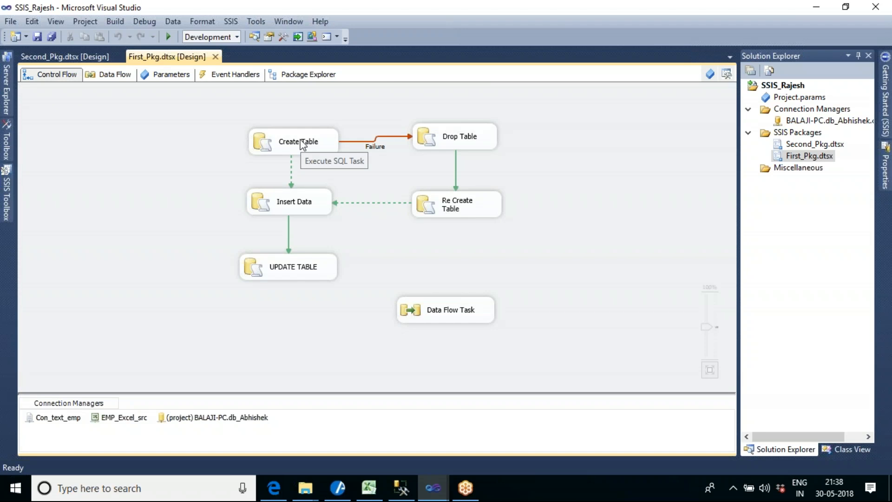
left_click(795, 135)
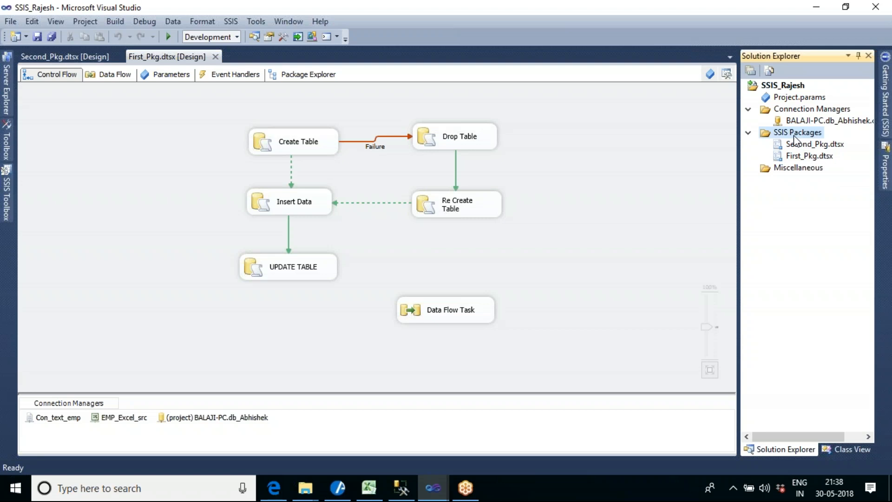
right_click(794, 136)
left_click(704, 147)
Rename the new package Package1.dtsx as Params_Pkg.dtsx.
right_click(804, 172)
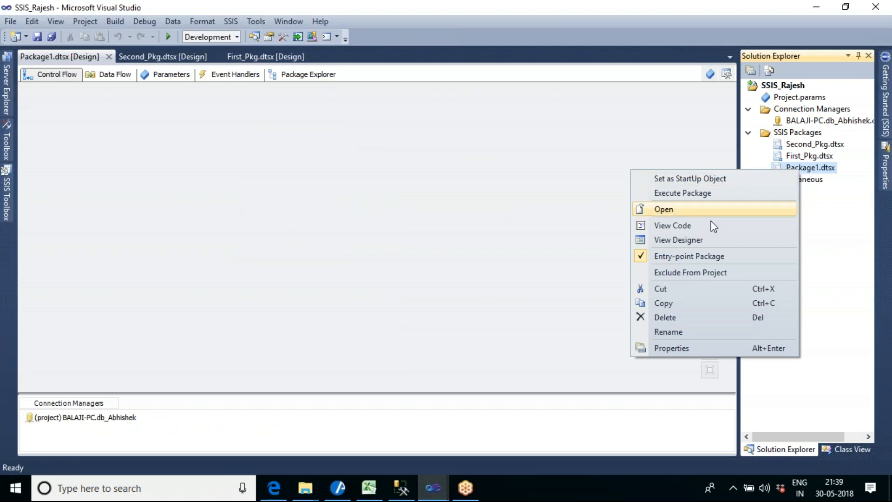
left_click(703, 331)
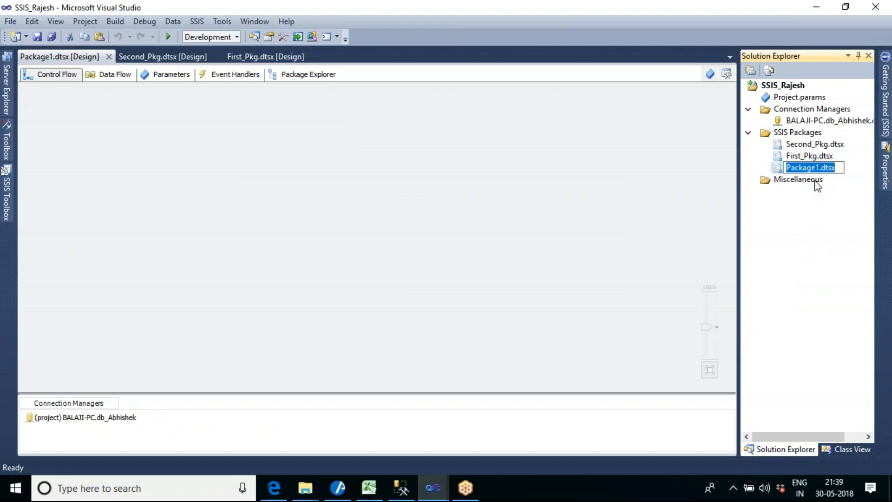
left_click_drag(819, 168, 788, 167)
type("arams")
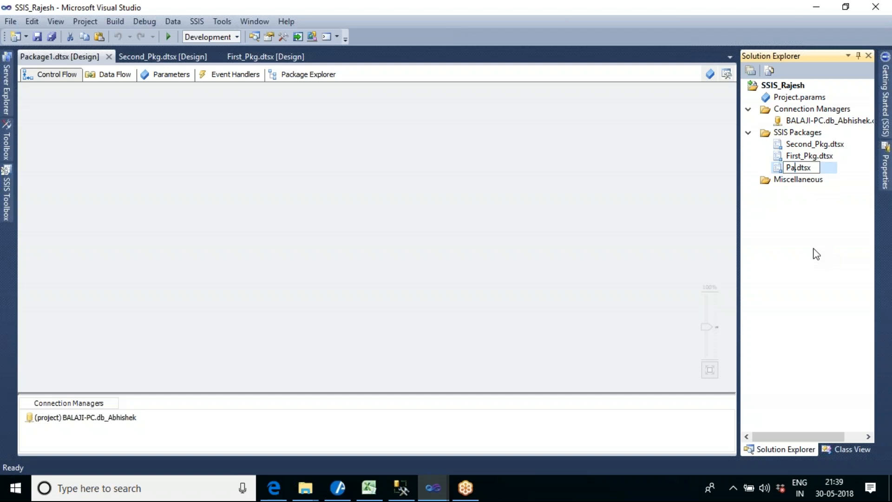
type("_PKG")
key("BackSpace")
key("BackSpace")
type("kg")
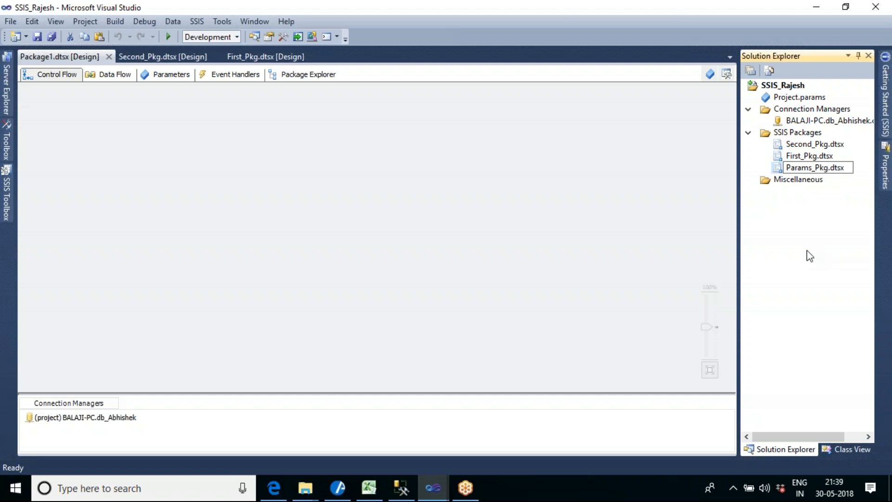
left_click(283, 135)
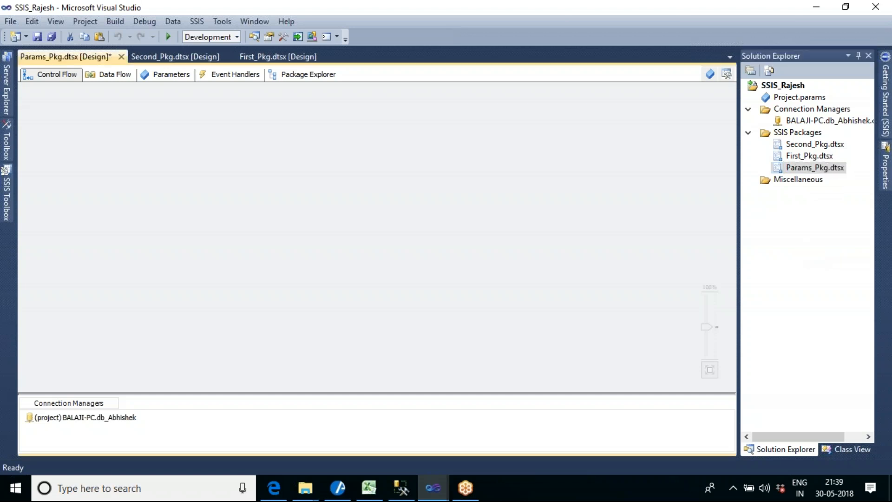
Add an Execute SQL Task to the control flow of Params_Pkg and name it "Create table".
left_click(10, 197)
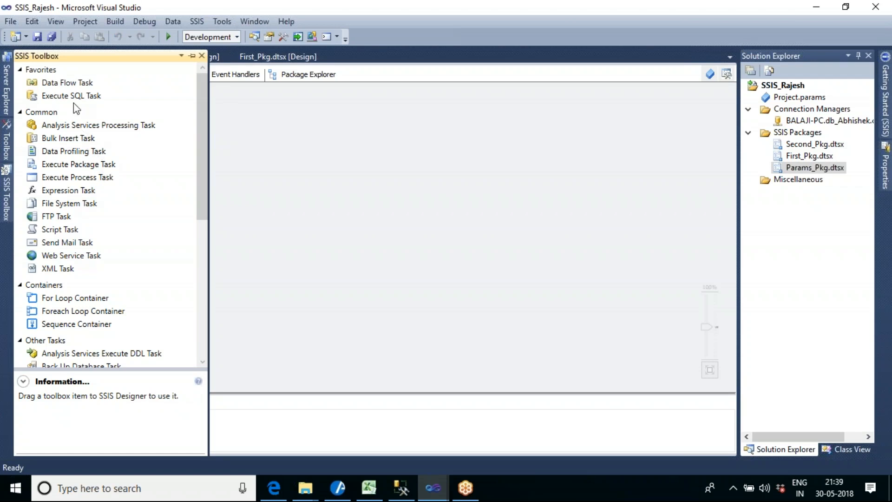
left_click_drag(73, 96, 265, 147)
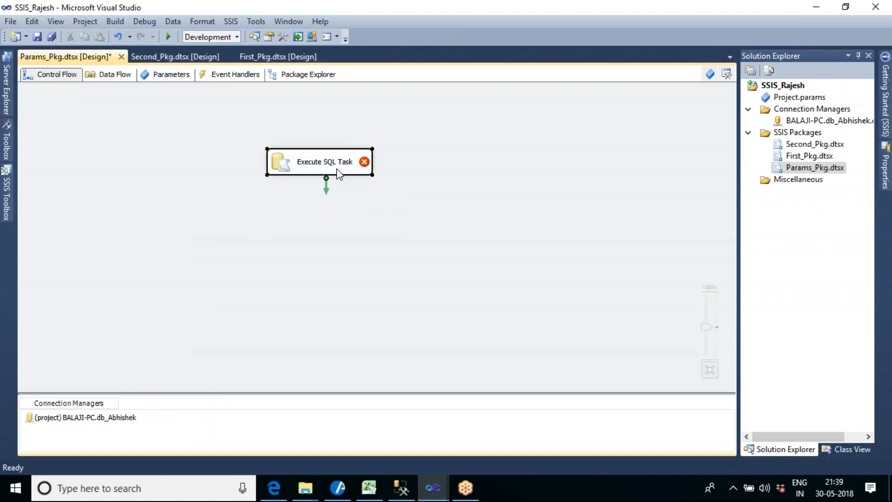
double_click(339, 174)
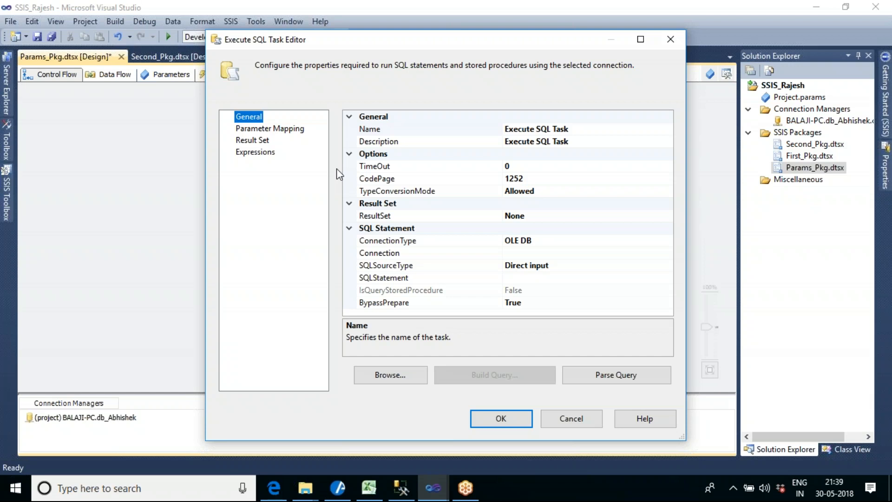
left_click(585, 131)
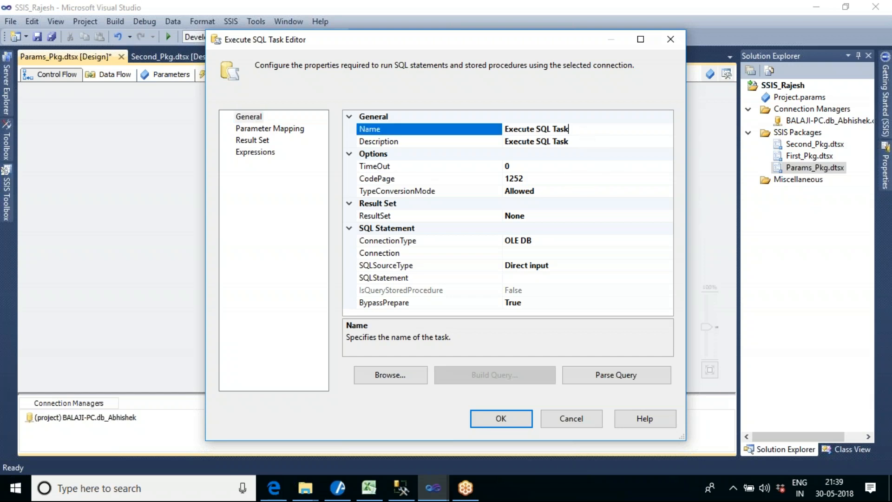
double_click(585, 131)
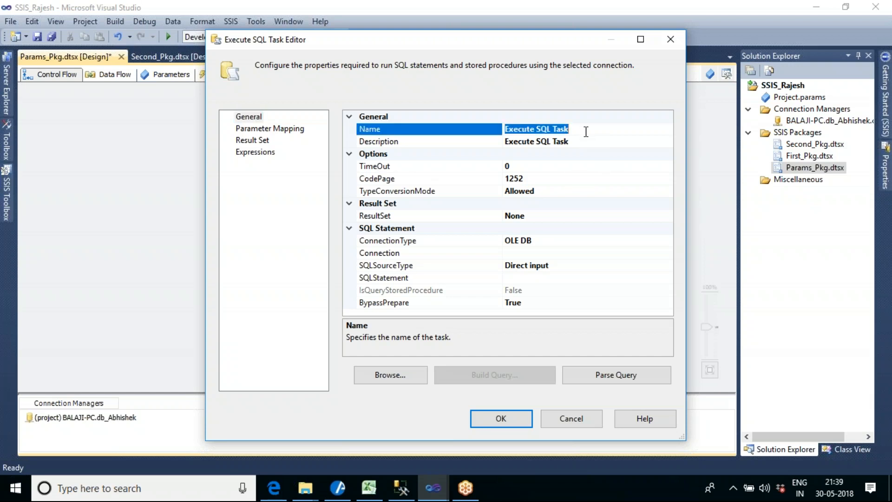
type("Create t")
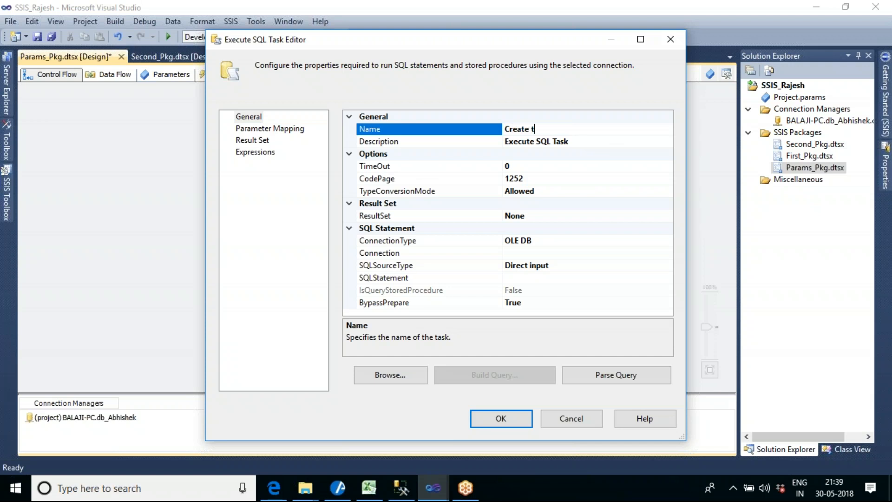
type("able")
Assign the project's existing OLE DB database connection to the Create table task.
left_click(589, 256)
left_click(667, 253)
left_click(565, 277)
Set the task's SQL statement to "Create table tbl_params (EmpId int, EmpName varchar(20), Salary int)" and accept the task settings.
left_click(541, 277)
type("Create tabl")
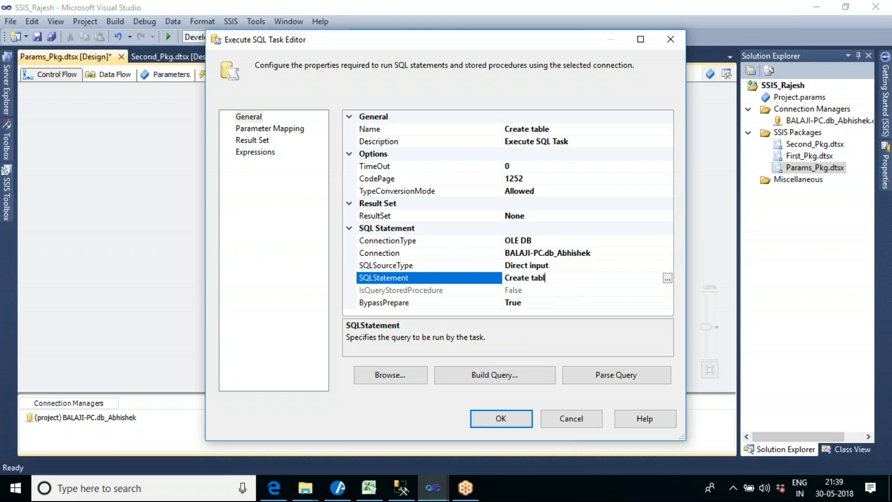
type("e tbl_params )")
left_click(587, 22)
left_click(612, 279)
key("BackSpace")
type("()")
key("Left")
type("E")
type("mpd")
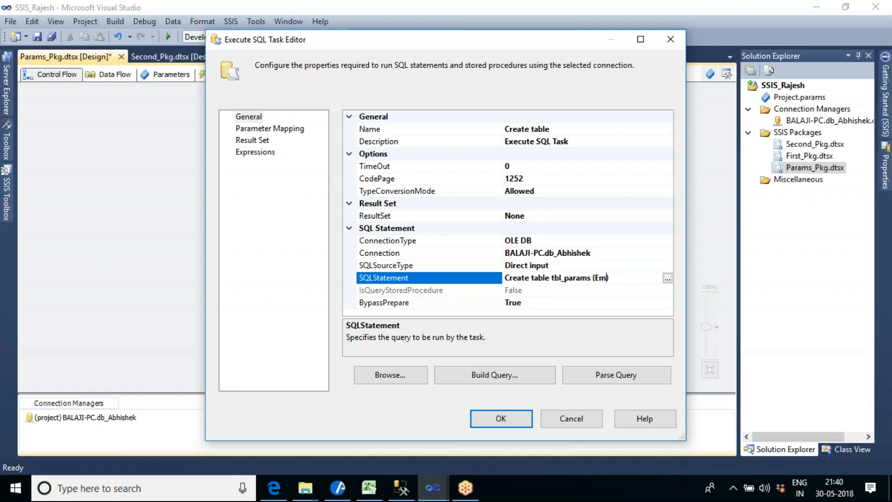
key("BackSpace")
type("Id int, EmpName")
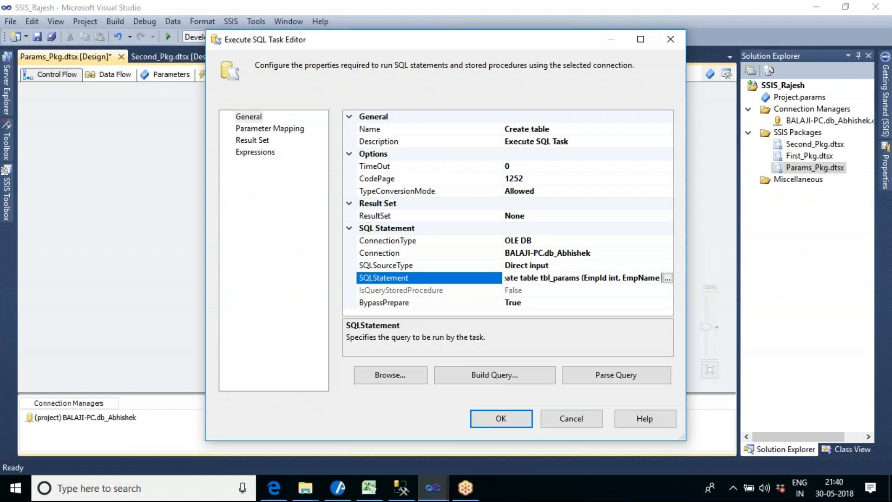
type(" varchar")
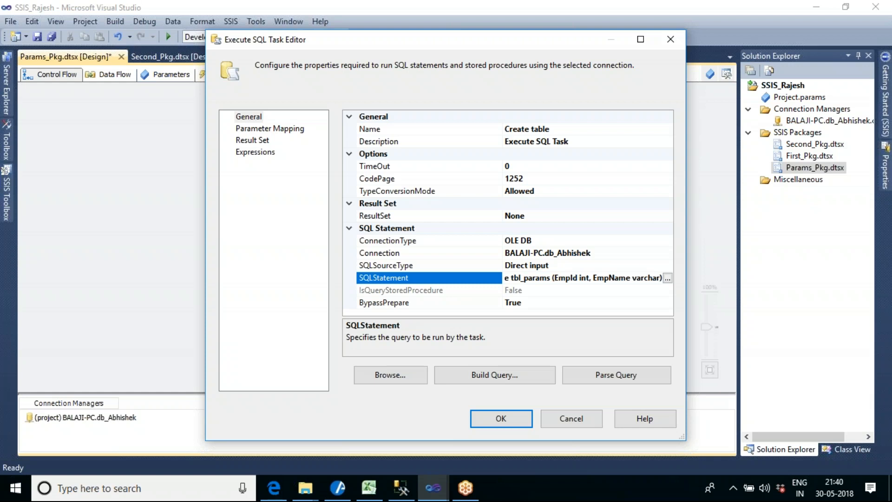
type("(20), Salary int")
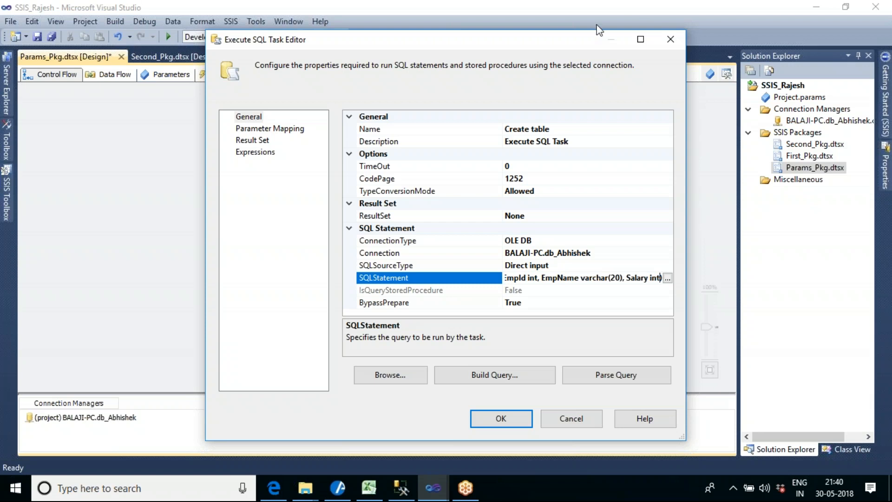
left_click(585, 20)
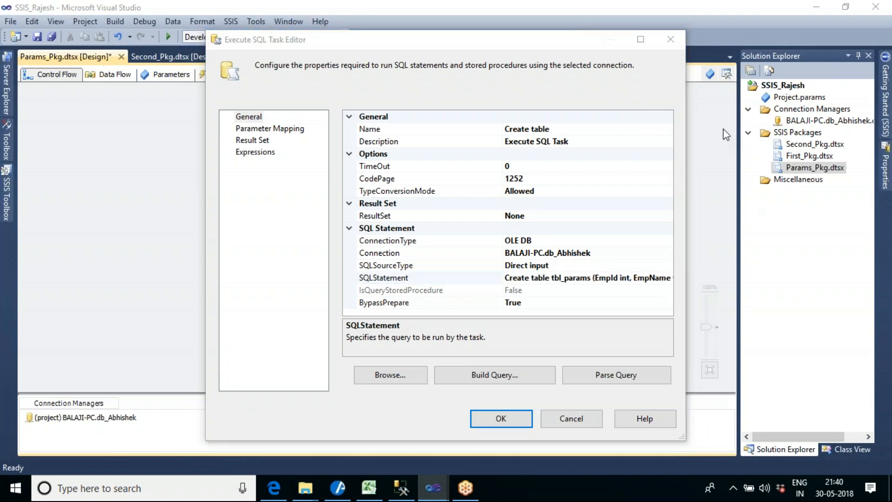
left_click_drag(502, 129, 415, 130)
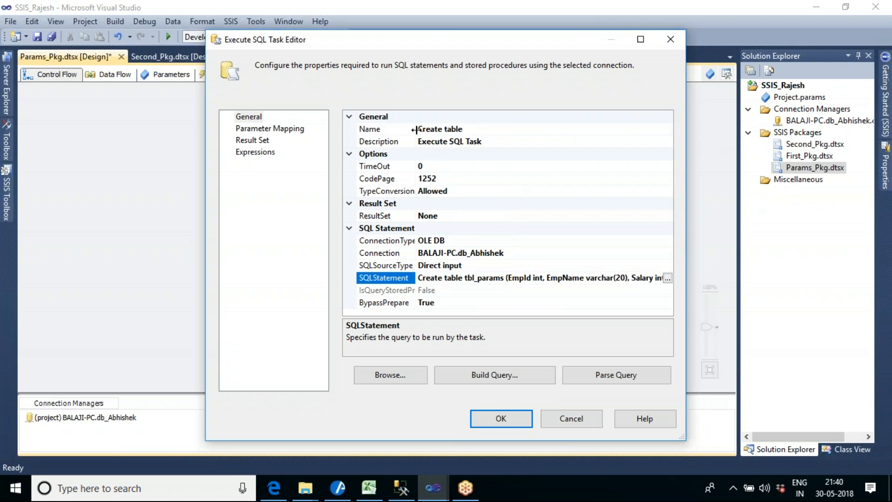
left_click(506, 423)
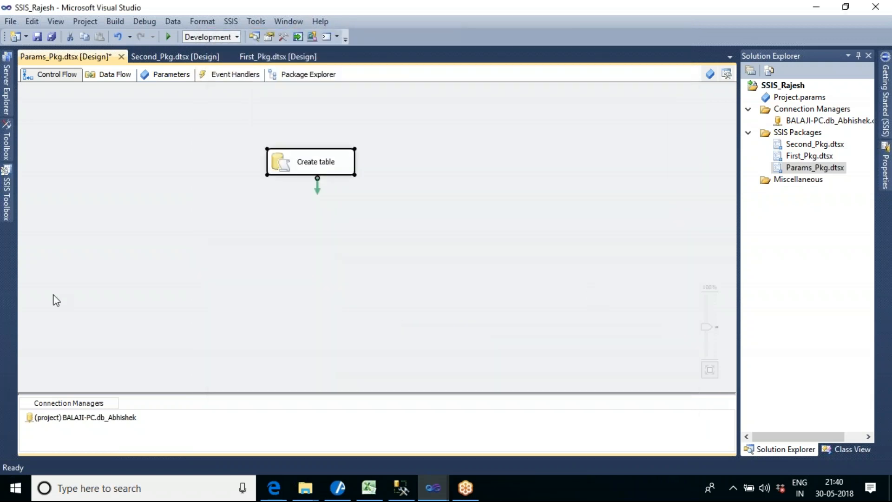
Add a second Execute SQL Task below Create table and link it with a precedence constraint from Create table.
left_click(7, 190)
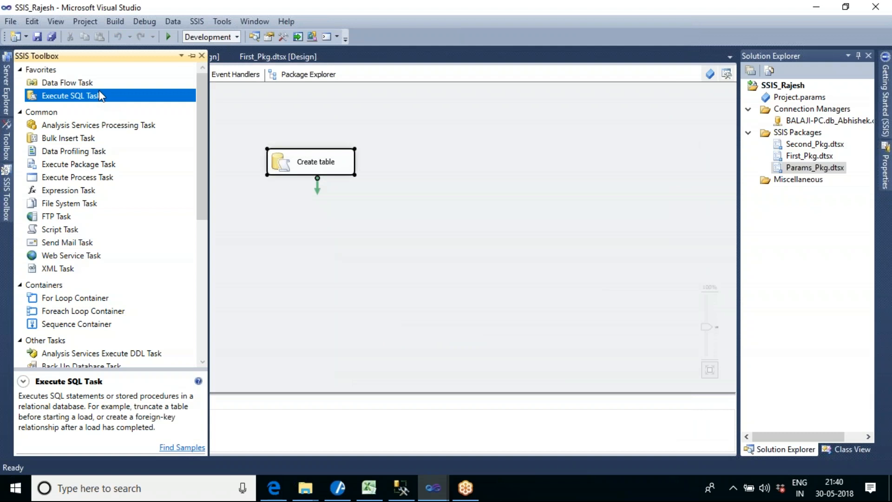
left_click_drag(94, 95, 306, 231)
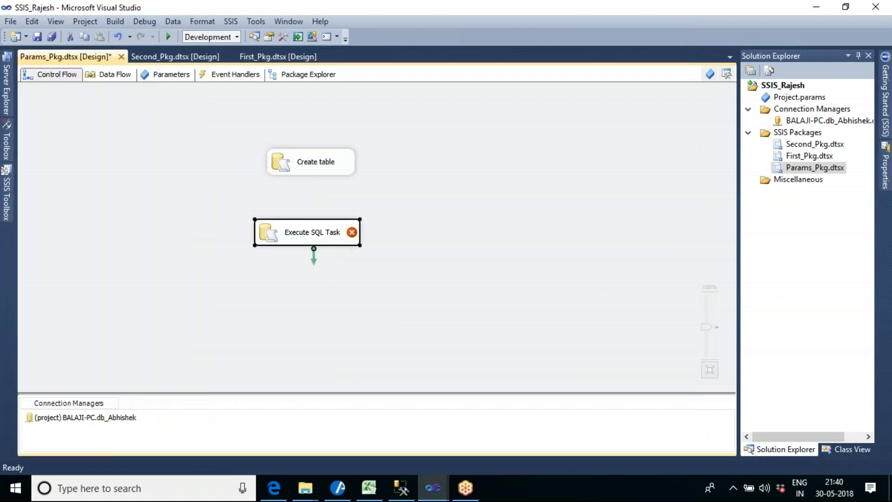
left_click(310, 168)
left_click_drag(318, 190, 308, 246)
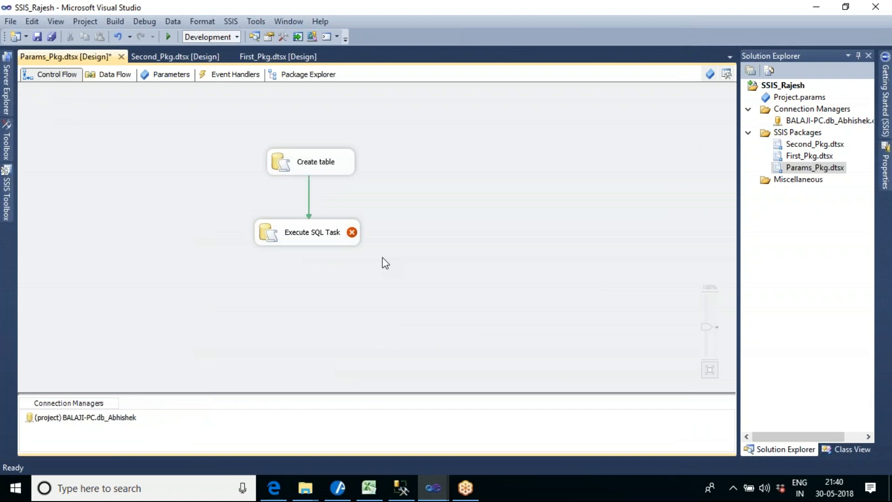
Assign the project's existing database connection to the second Execute SQL Task and name it "Inserting data".
left_click(323, 237)
double_click(323, 237)
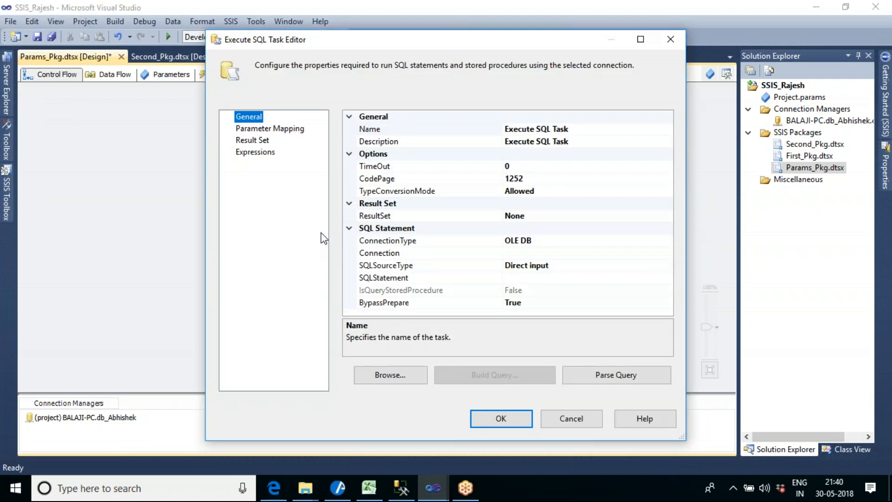
left_click(590, 253)
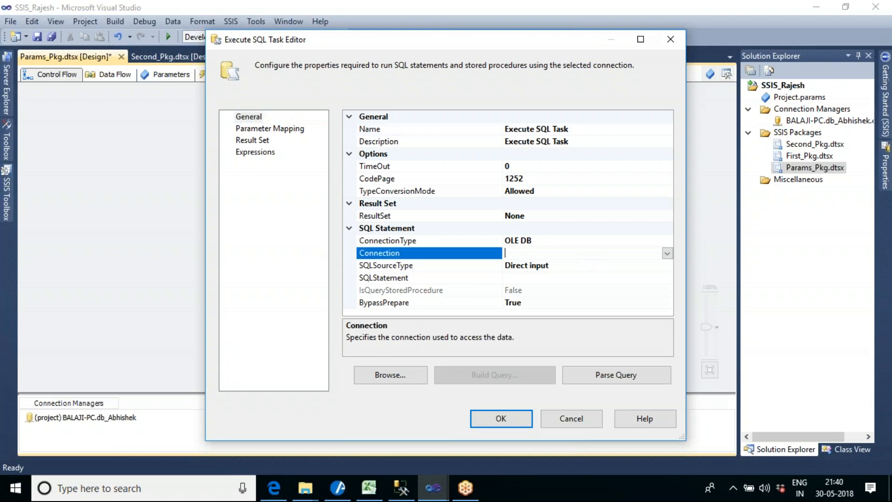
left_click(667, 253)
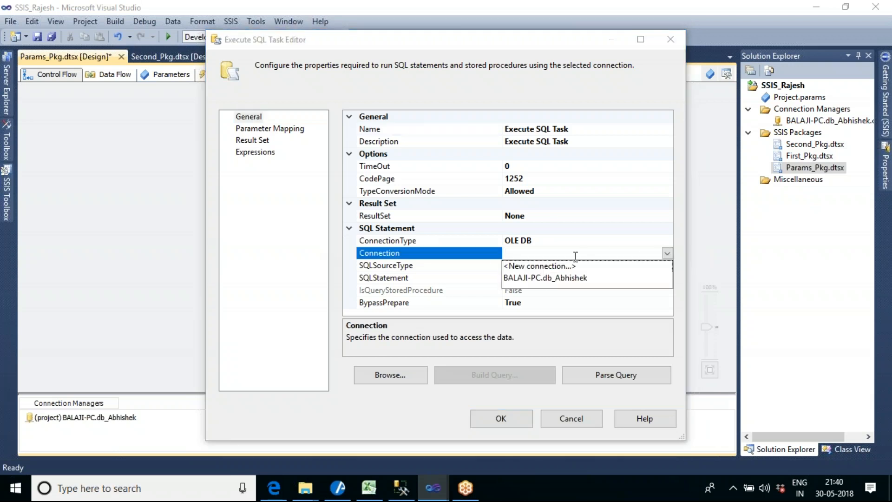
left_click(548, 278)
left_click(570, 130)
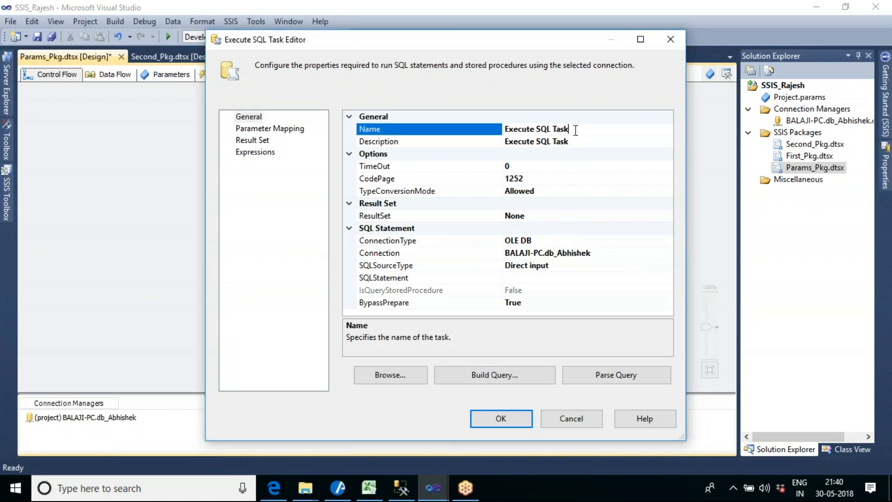
left_click_drag(576, 131, 497, 132)
type("Inserting data")
Set the Inserting data task's SQL statement to "INSERT INTO TBL_Params values (?,?,?)" and accept the task settings.
left_click(589, 278)
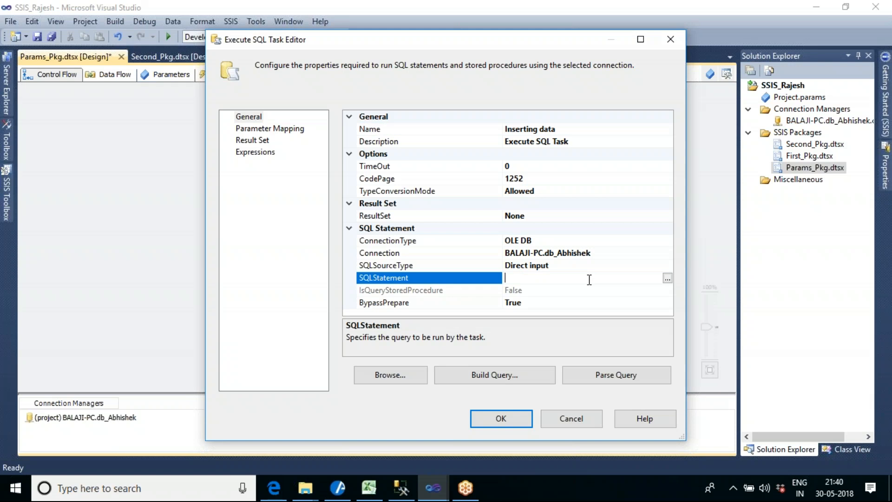
type("INSERT INTO TBL_PJarams values ()")
key("Left")
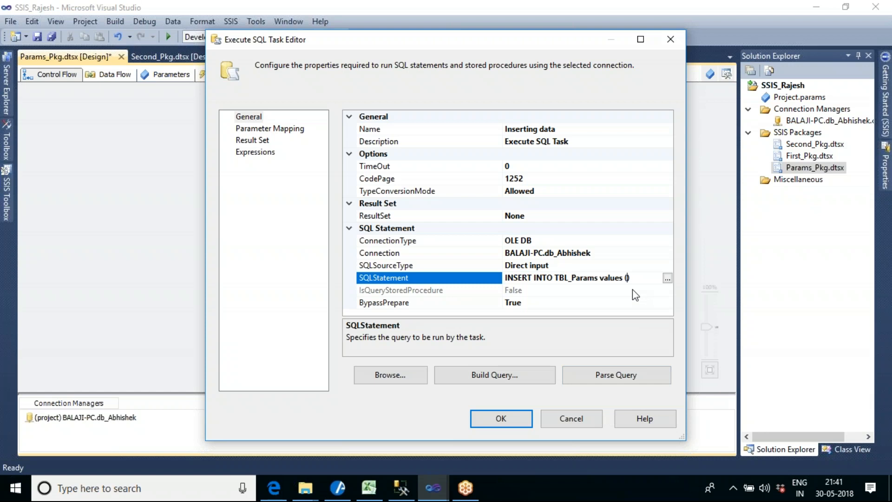
type("?,?,?")
left_click(510, 416)
left_click(411, 167)
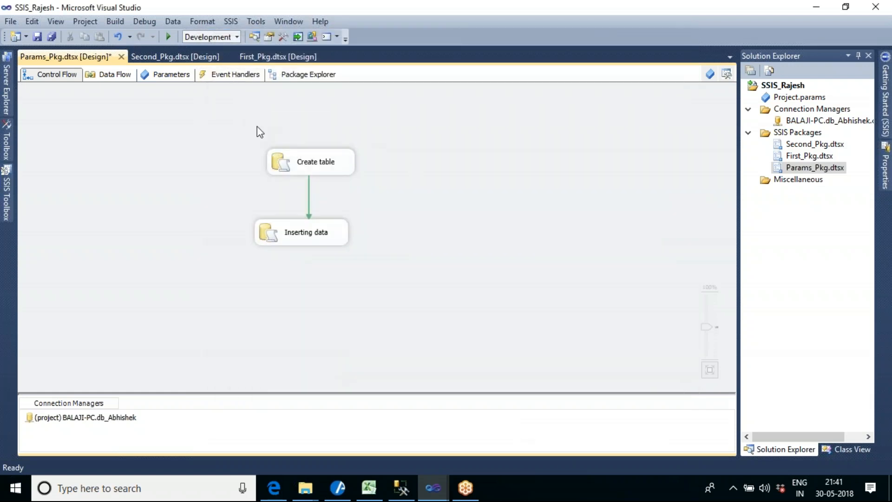
Check the column definitions in the Create table task's SQL statement and open the package's parameter list.
left_click(172, 75)
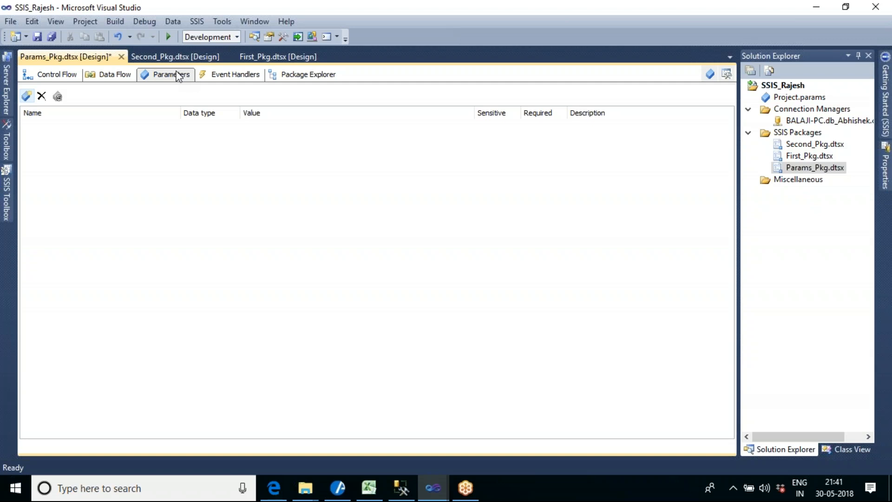
left_click(63, 78)
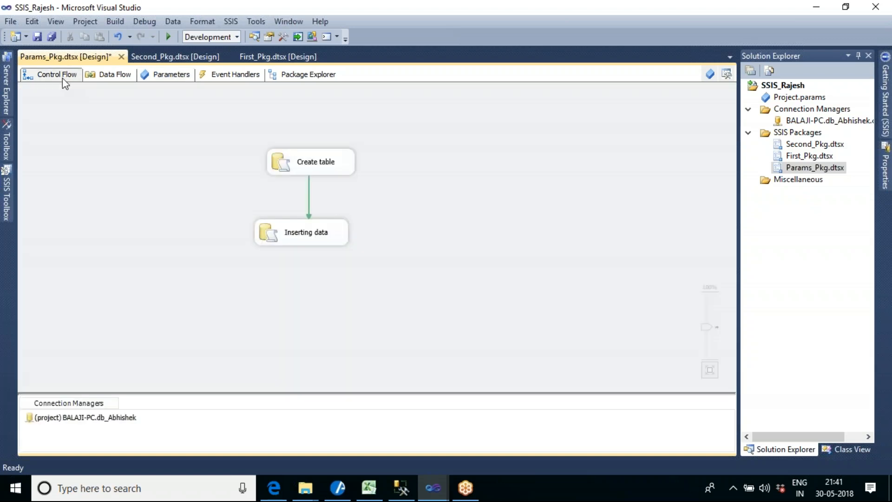
double_click(316, 161)
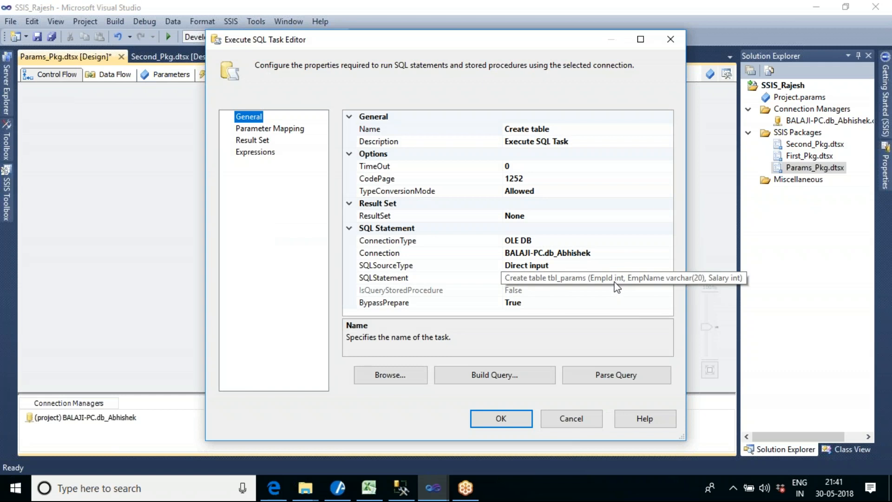
left_click(594, 419)
left_click(179, 78)
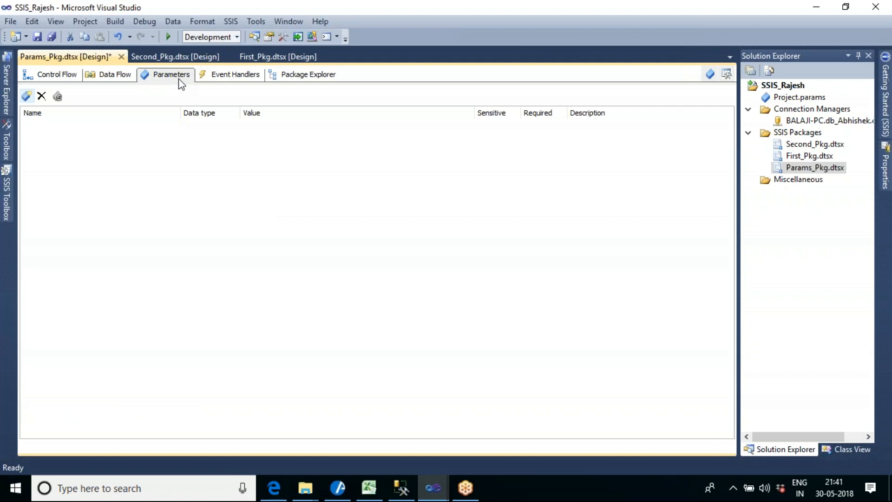
Add a package parameter to Params_Pkg and name it P_EmpId.
left_click(27, 97)
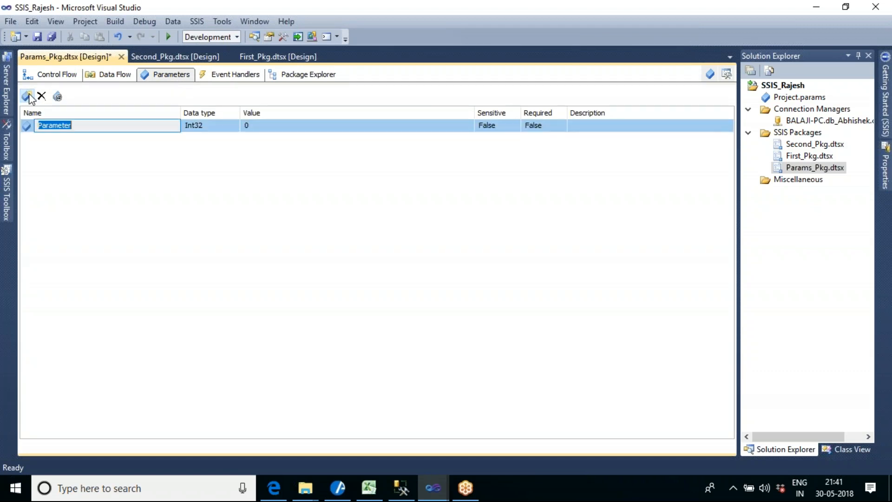
left_click(105, 124)
left_click_drag(105, 125, 41, 125)
type("P")
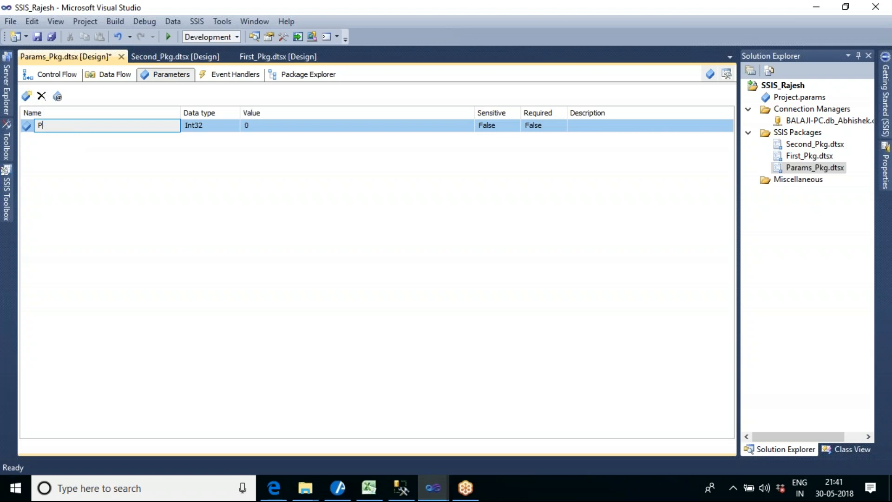
type("ram")
key("BackSpace")
key("BackSpace")
key("BackSpace")
key("BackSpace")
type("_EMP")
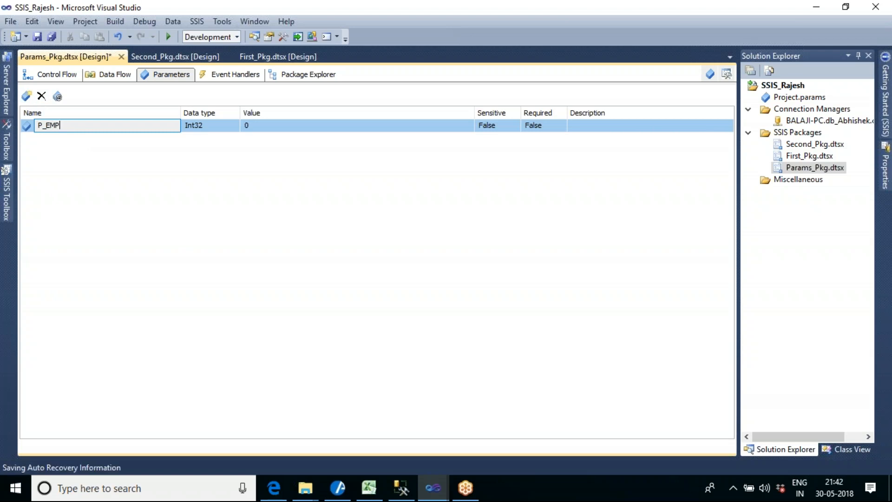
type("Id")
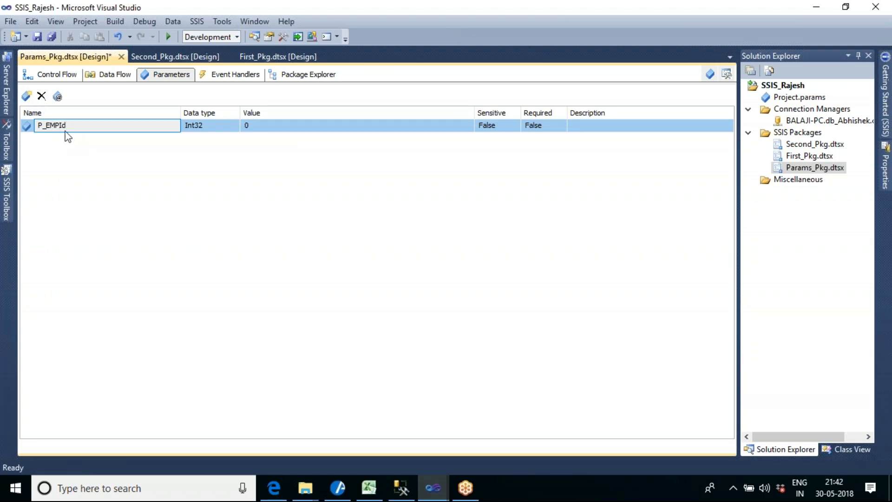
left_click_drag(60, 125, 63, 125)
key("BackSpace")
key("BackSpace")
key("BackSpace")
type("mp")
Set the value of the P_EmpId parameter to 23.
left_click(298, 127)
key("BackSpace")
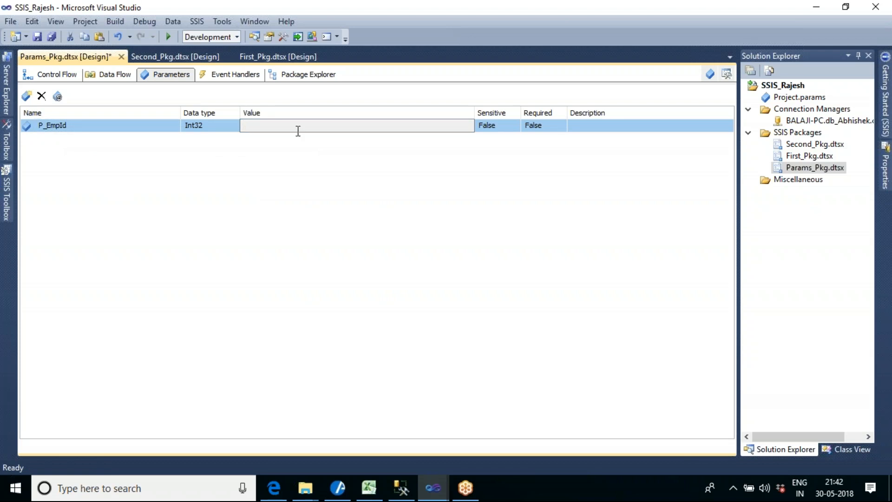
type("23")
Add a second package parameter and name it P_EmpName.
left_click(26, 96)
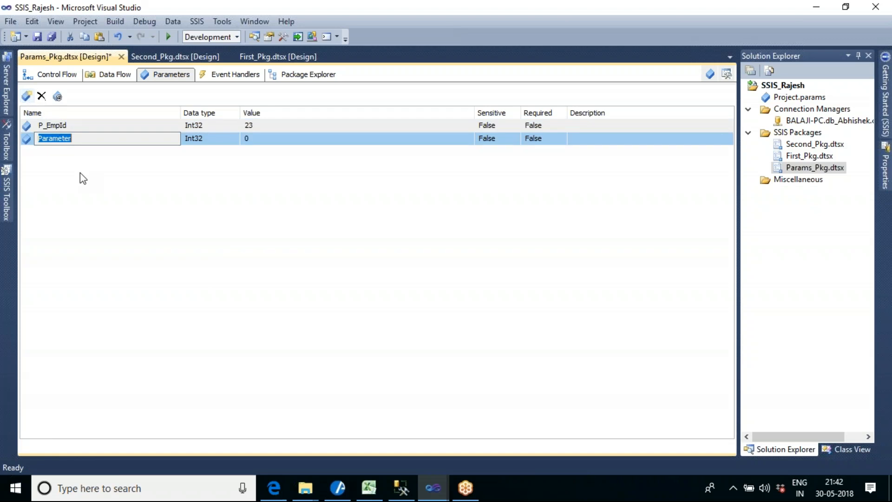
left_click(65, 139)
double_click(65, 142)
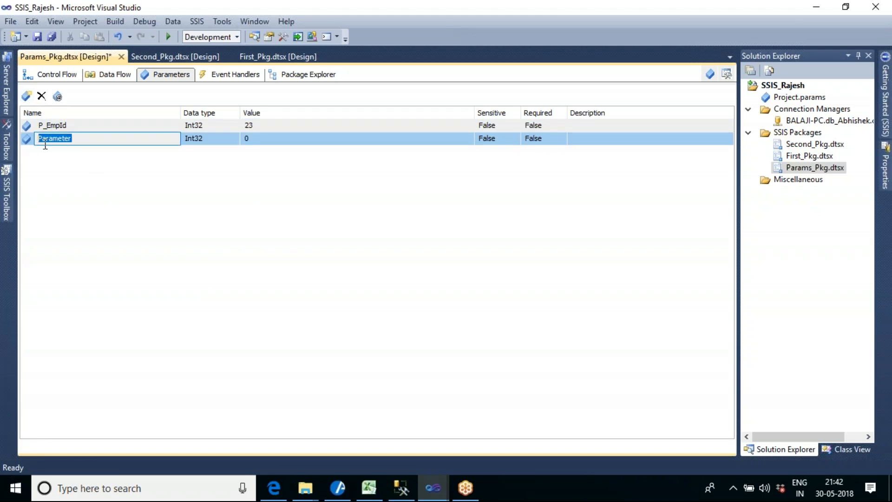
type("P_EmpName")
Set the P_EmpName parameter's data type to String and enter the employee's name as its value.
left_click(202, 142)
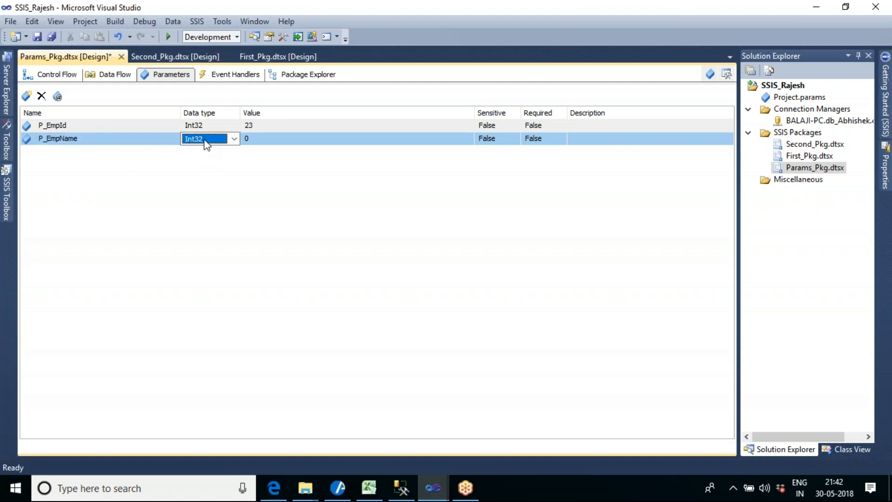
left_click(234, 139)
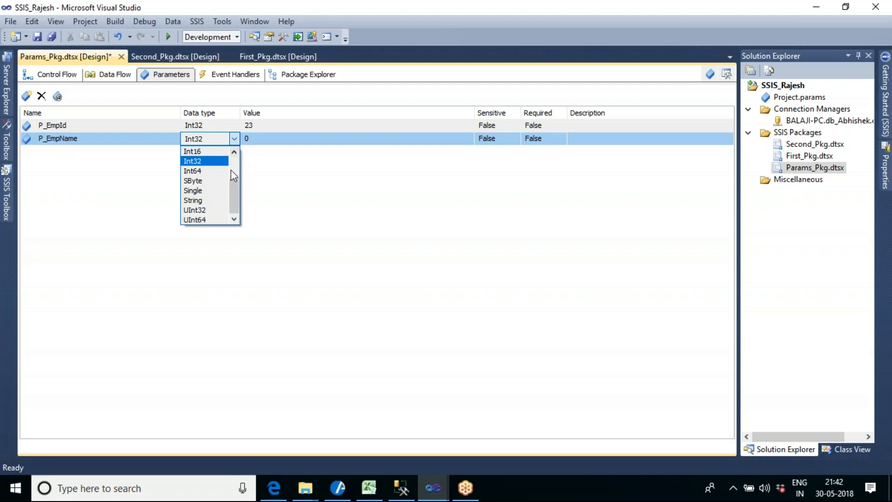
left_click(218, 201)
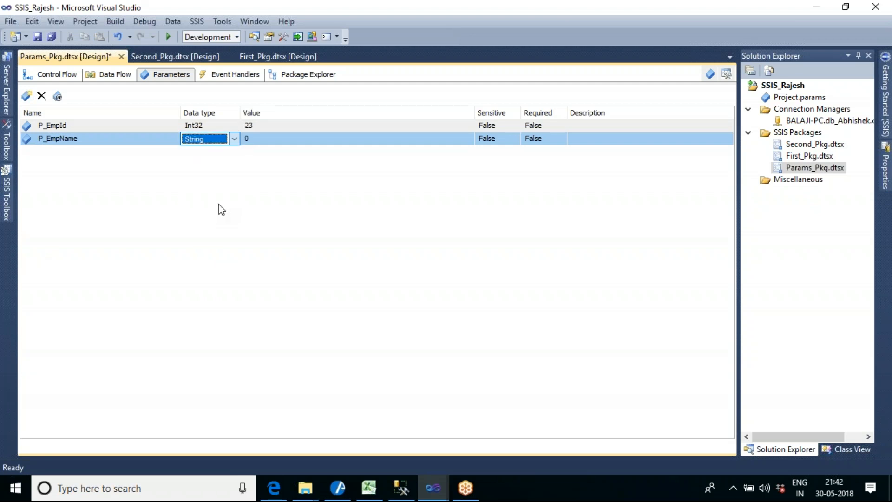
left_click(257, 141)
type("Krishna")
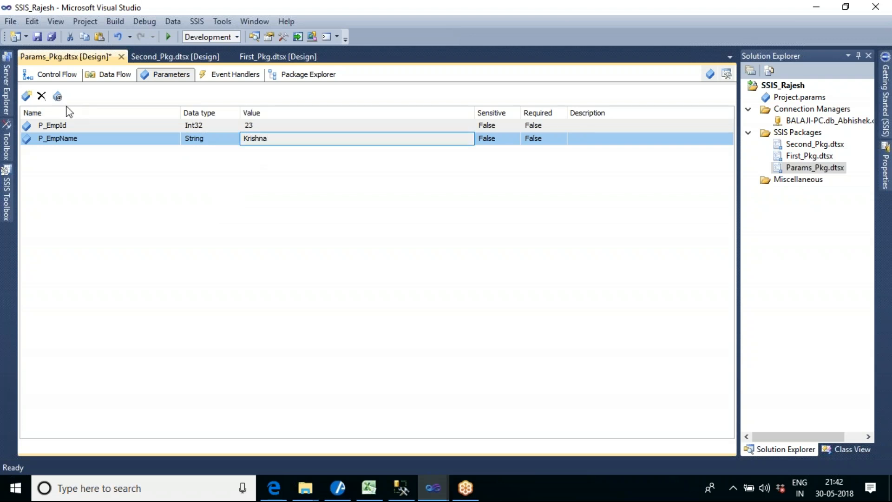
Add a third package parameter and name it P_Salary.
left_click(27, 96)
left_click(82, 154)
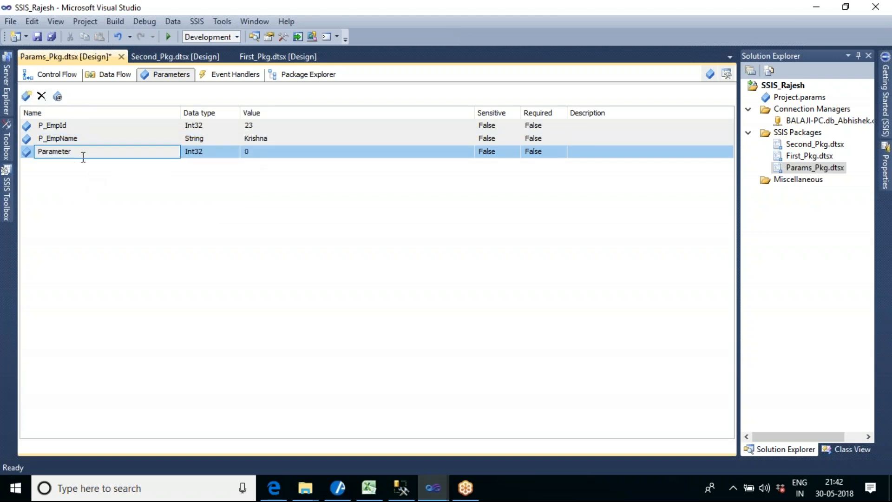
key("BackSpace")
key("BackSpace")
key("BackSpace")
key("BackSpace")
key("BackSpace")
key("BackSpace")
key("BackSpace")
key("BackSpace")
type("_Salary")
Set the value of the P_Salary parameter to 30000, leaving its data type as Int32.
left_click(225, 154)
left_click(265, 155)
key("BackSpace")
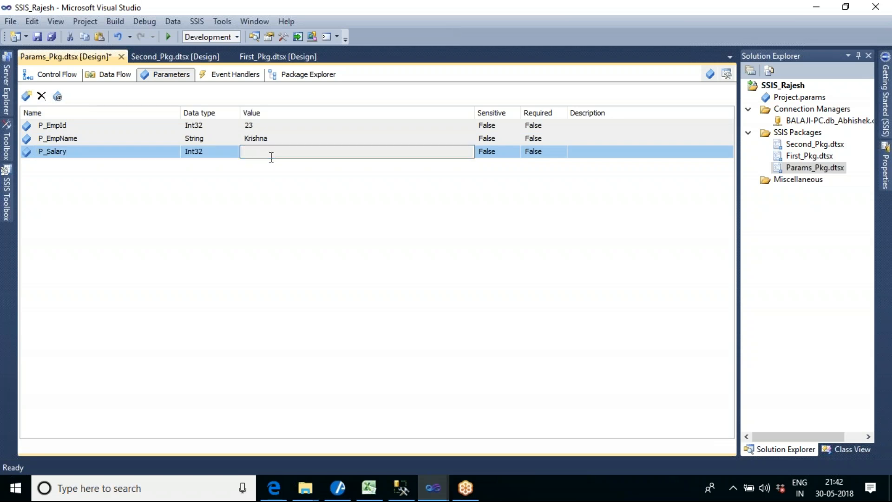
type("30000")
key("Return")
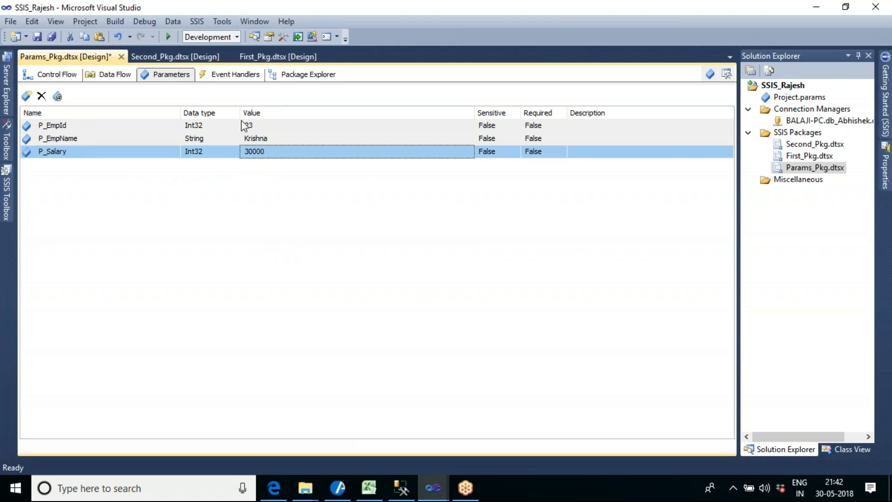
Review the Inserting data task's SQL statement and compare it with the package's parameter list.
left_click(62, 76)
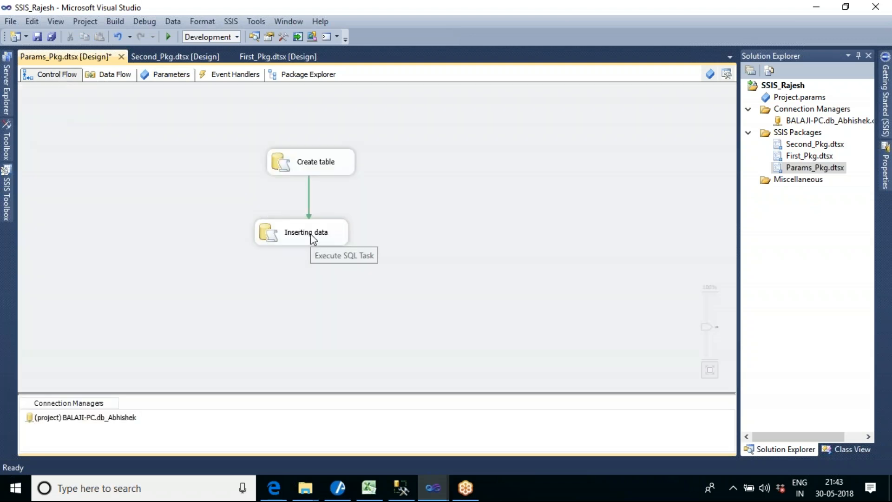
double_click(310, 235)
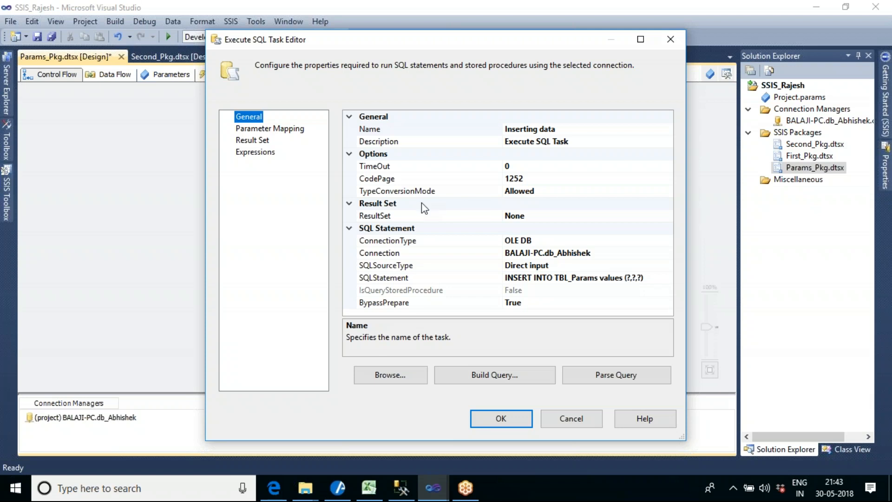
left_click(503, 420)
left_click(191, 76)
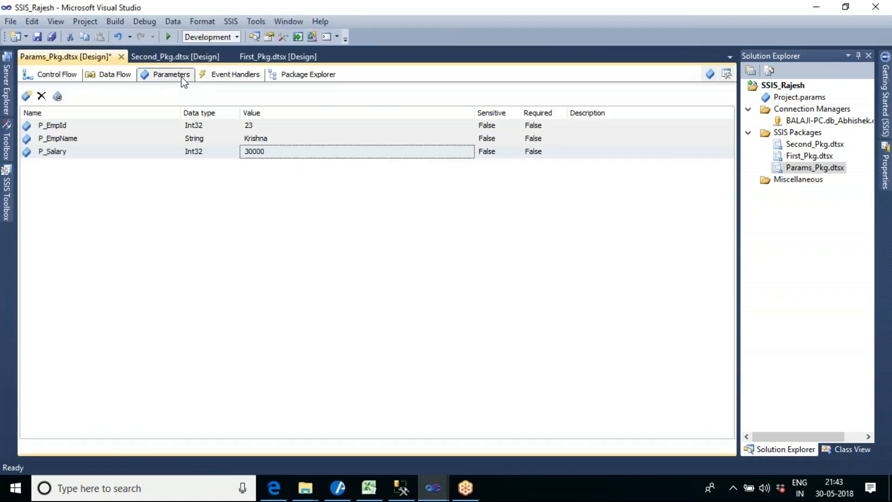
left_click(60, 75)
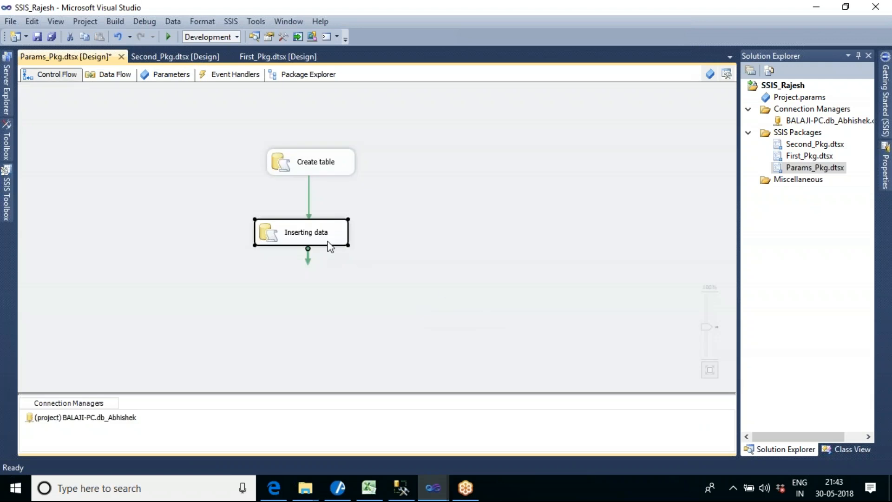
Add a parameter mapping for $Package::P_EmpId to the Inserting data task, widening the Variable Name column to show full names.
double_click(330, 242)
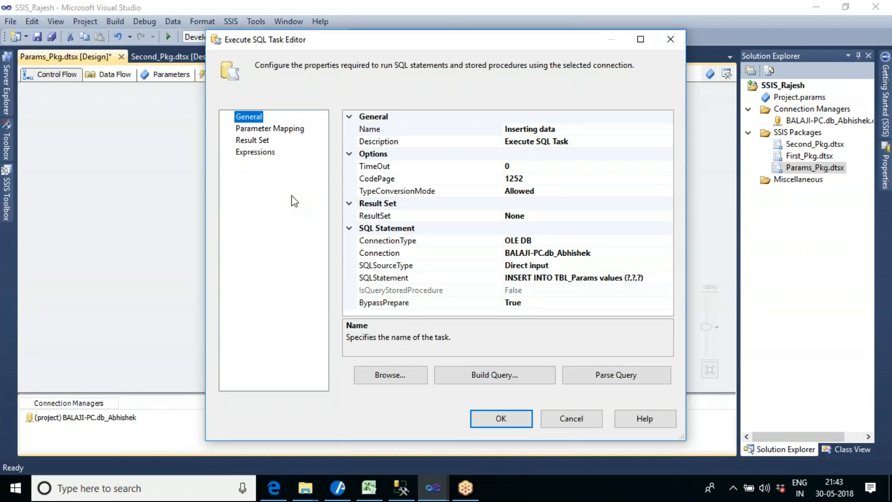
left_click(281, 132)
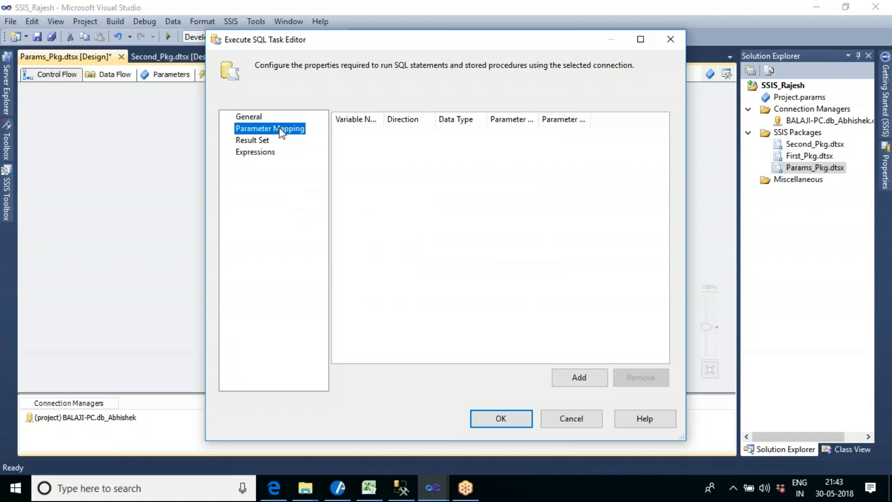
left_click(385, 122)
left_click_drag(385, 122, 410, 123)
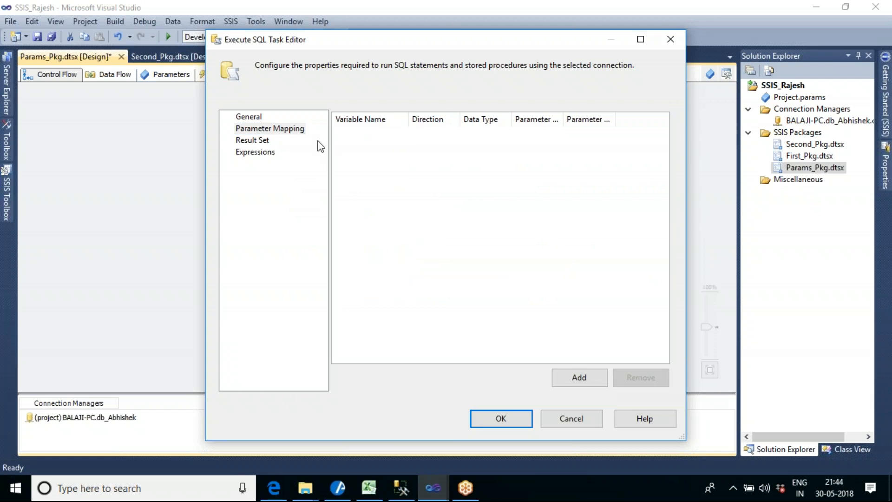
left_click(586, 379)
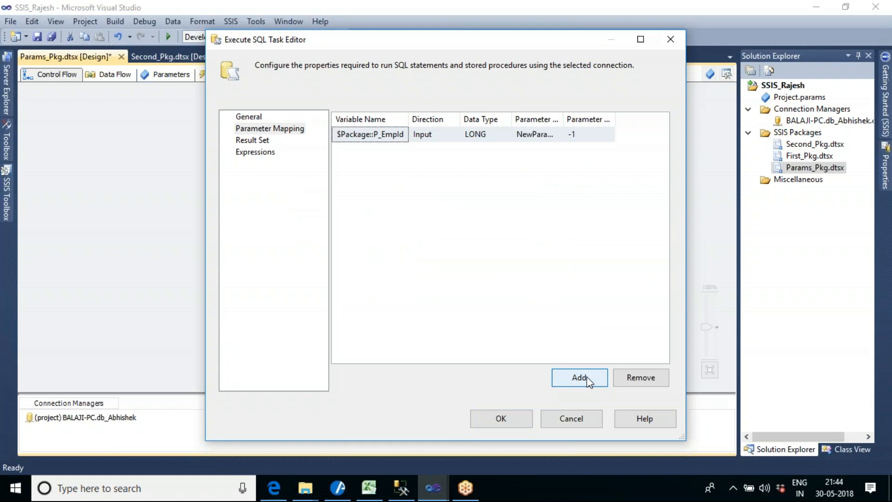
left_click_drag(409, 123, 447, 124)
left_click(436, 138)
left_click(442, 136)
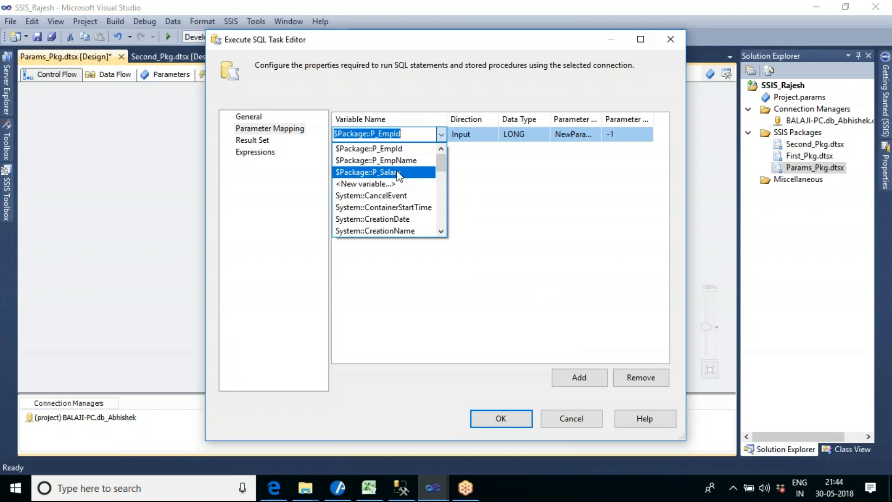
left_click(497, 170)
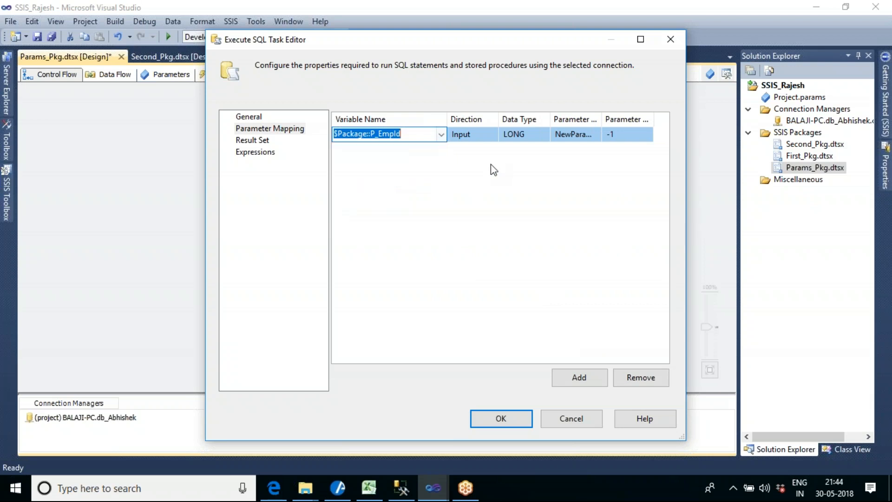
Check the placeholders in the Inserting data task's SQL statement and add two more parameter mappings.
left_click(268, 119)
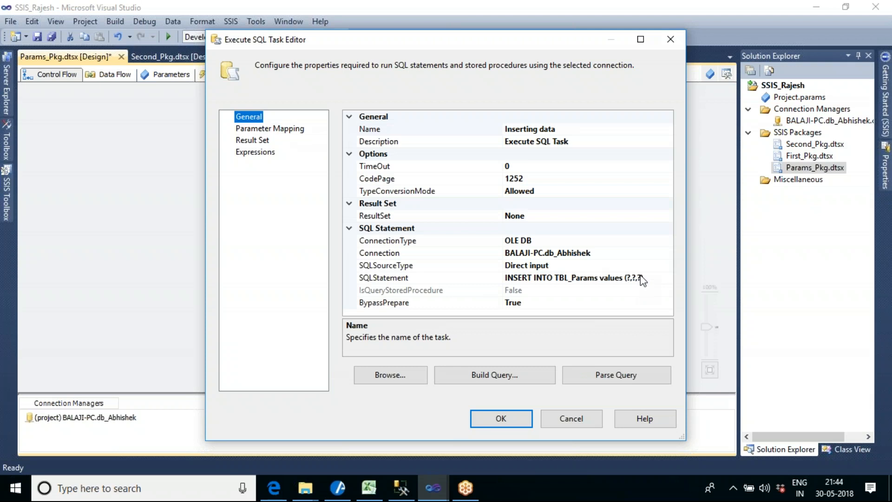
left_click(297, 130)
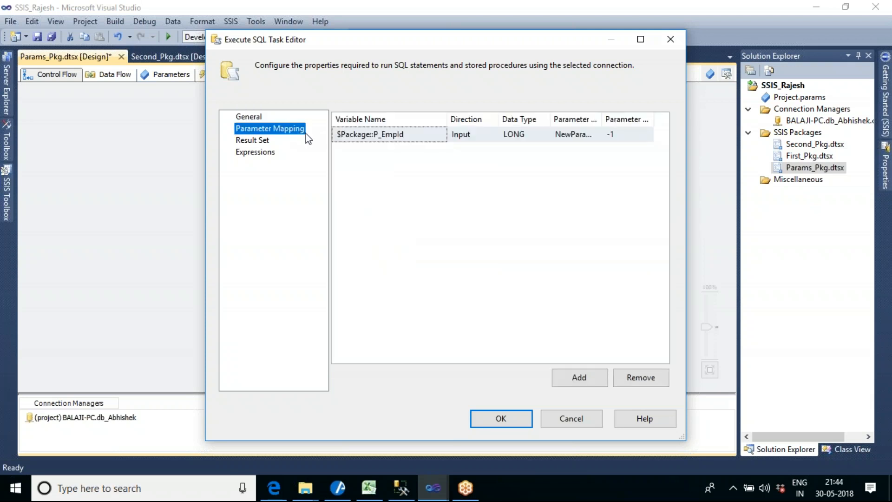
left_click(589, 376)
left_click(589, 376)
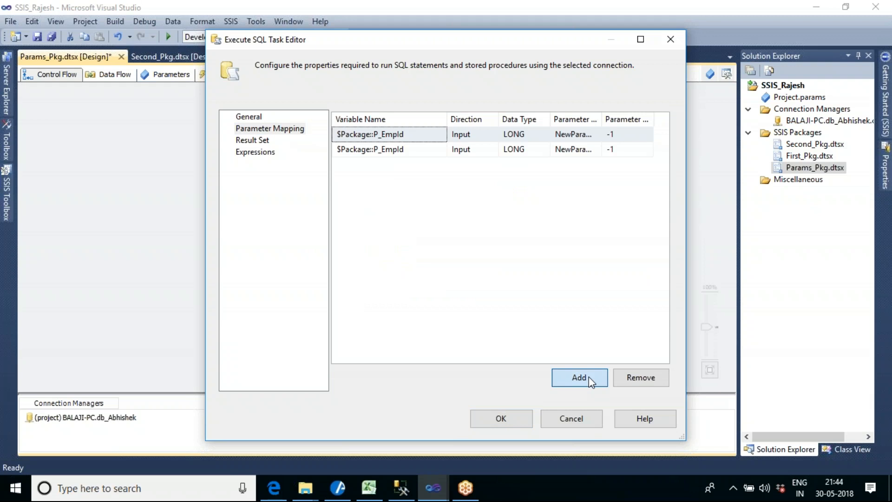
Assign $Package::P_EmpName to the second parameter mapping and $Package::P_Salary to the third.
left_click(425, 151)
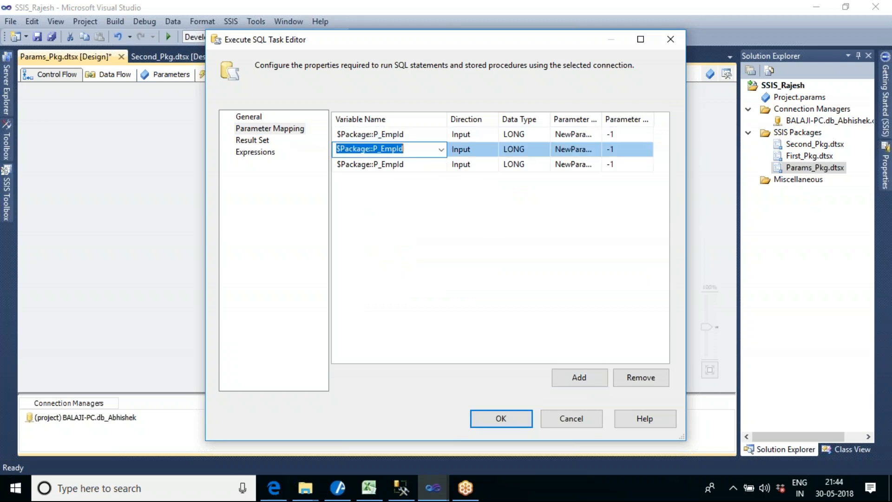
left_click(441, 155)
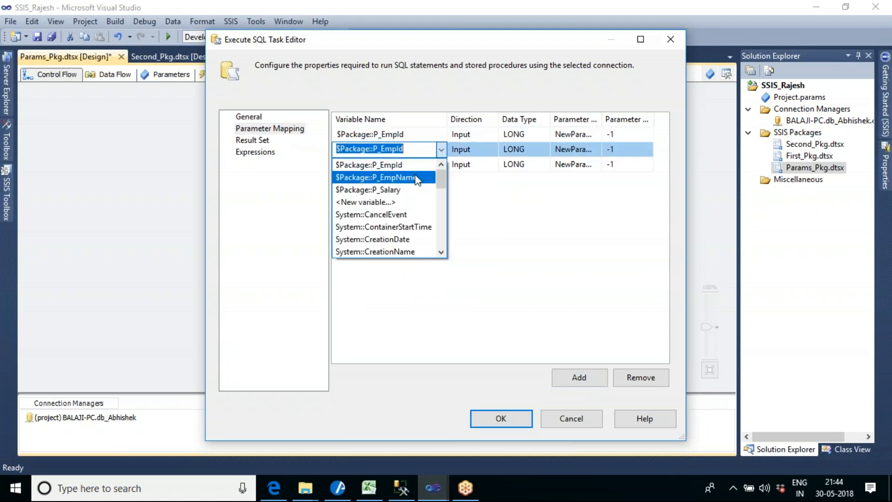
left_click(417, 177)
left_click(416, 166)
left_click(440, 165)
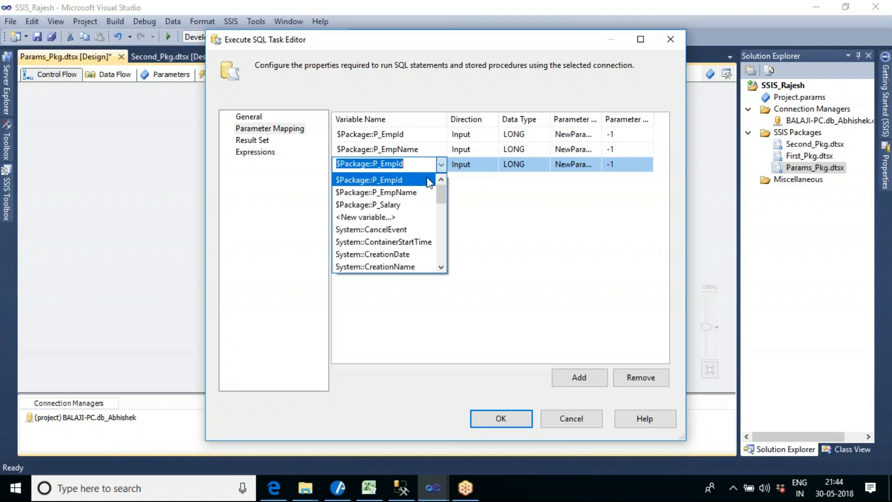
left_click(402, 204)
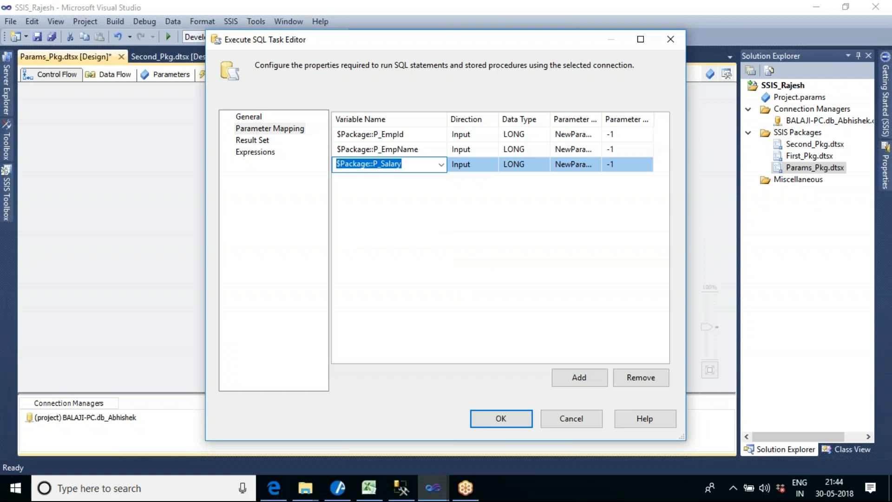
Recheck the INSERT statement's placeholders and set the parameter name of the $Package::P_EmpId mapping to 0.
left_click(253, 119)
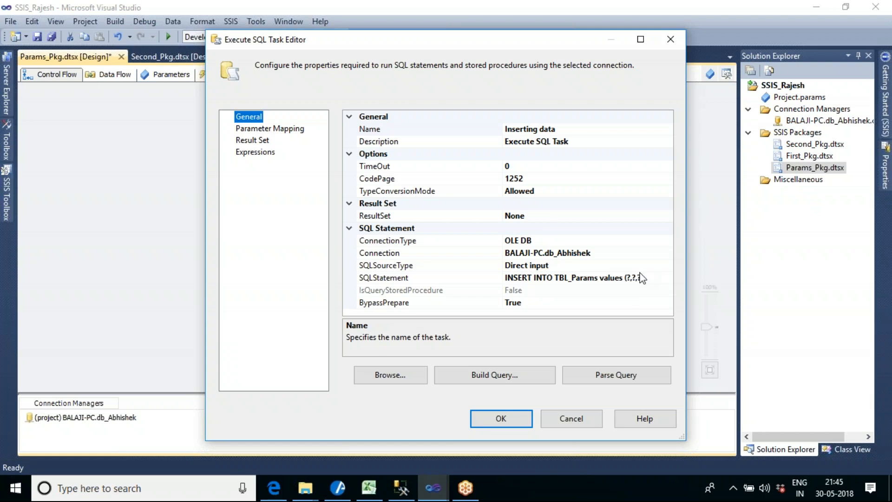
left_click(246, 128)
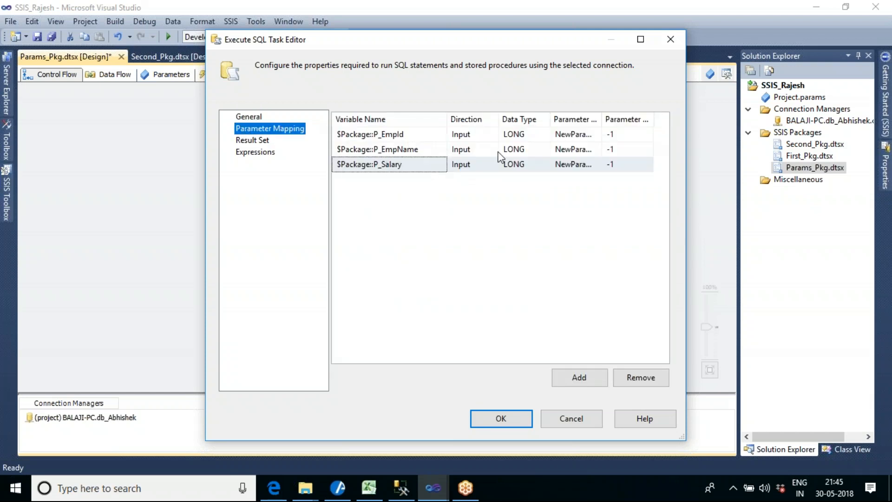
left_click_drag(600, 119, 644, 119)
left_click_drag(631, 135, 554, 136)
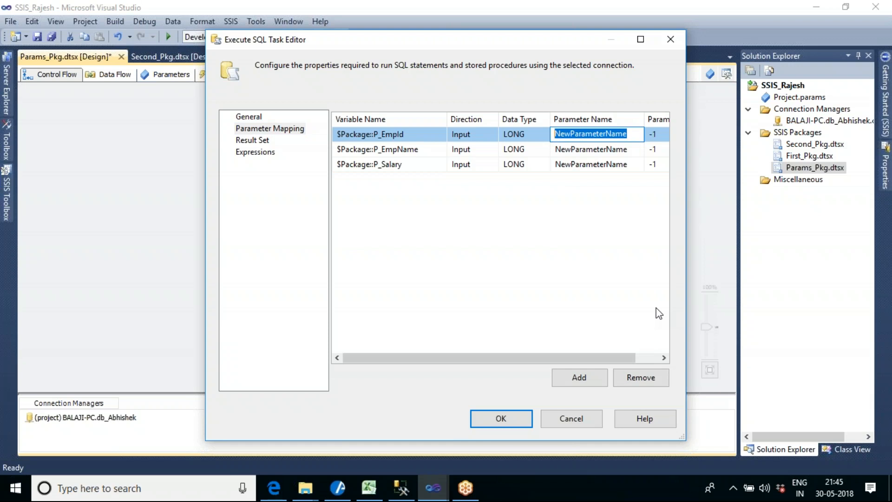
type("0")
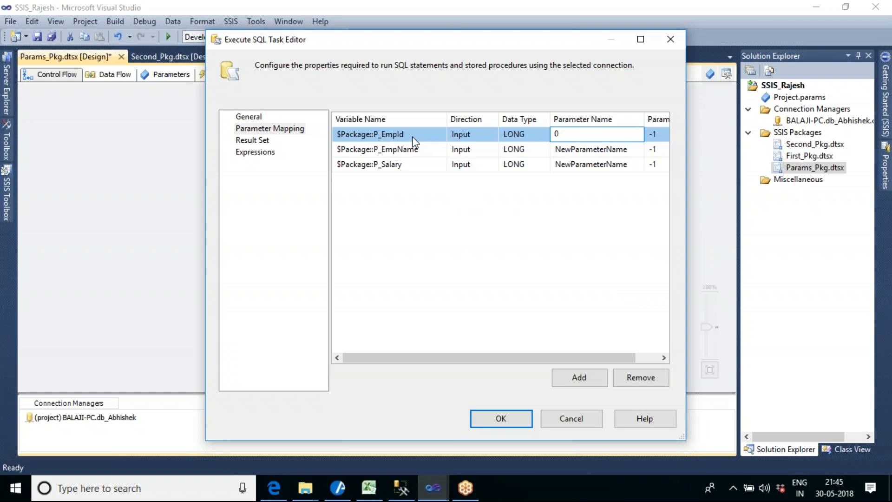
Recheck the INSERT statement and set the parameter name of the $Package::P_EmpName mapping to 1 and of $Package::P_Salary to 2.
left_click(259, 117)
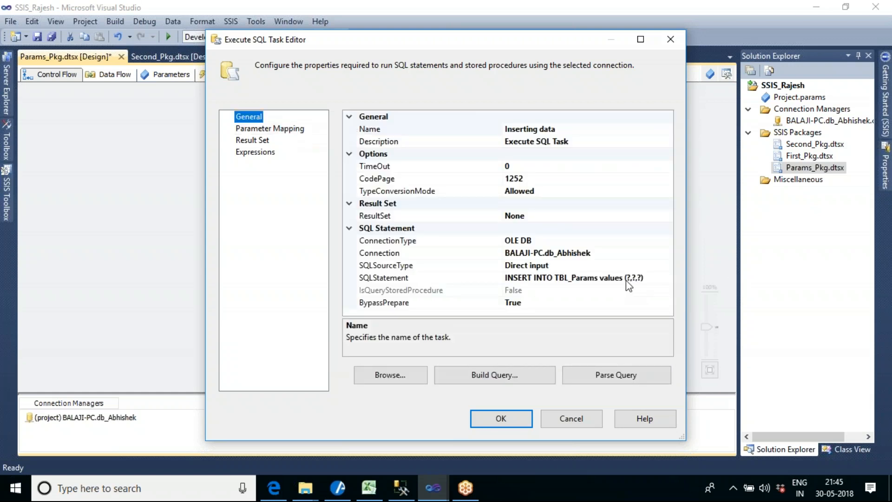
left_click(271, 129)
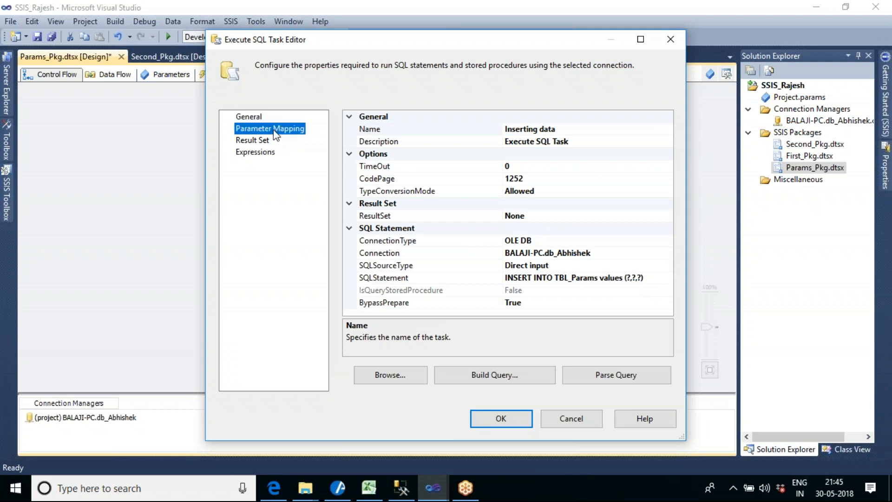
left_click(585, 148)
key("ctrl+a")
type("1")
left_click(585, 164)
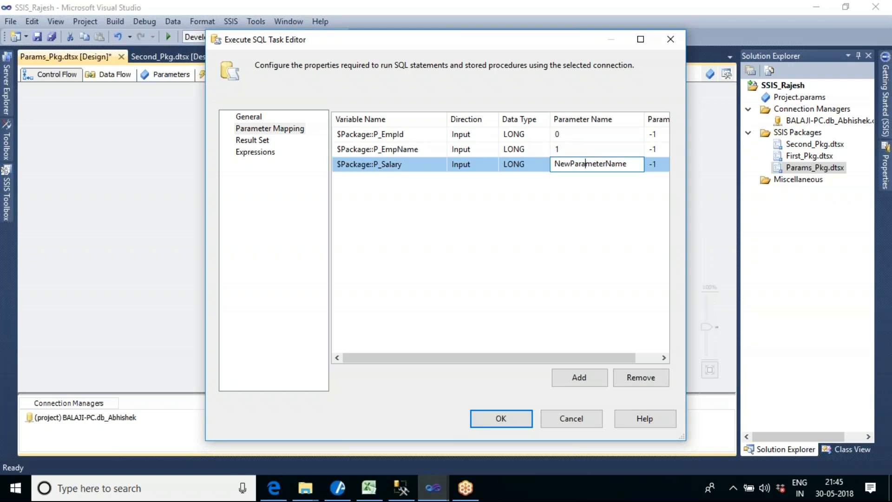
key("ctrl+a")
type("2")
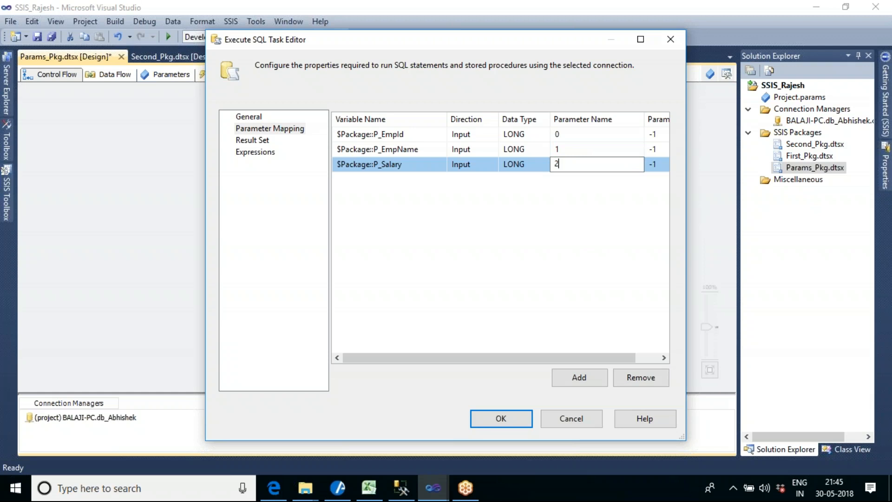
Widen the Data Type column and choose LONG as the data type of the $Package::P_EmpId mapping.
left_click(425, 149)
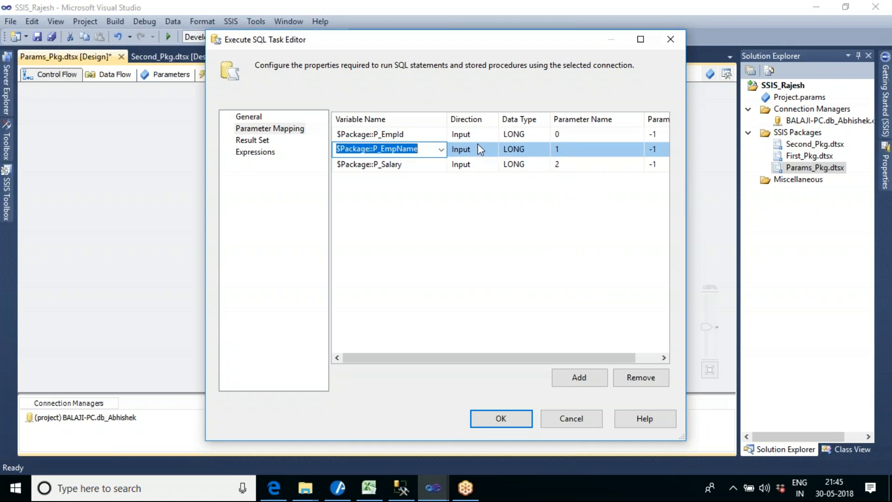
left_click(415, 134)
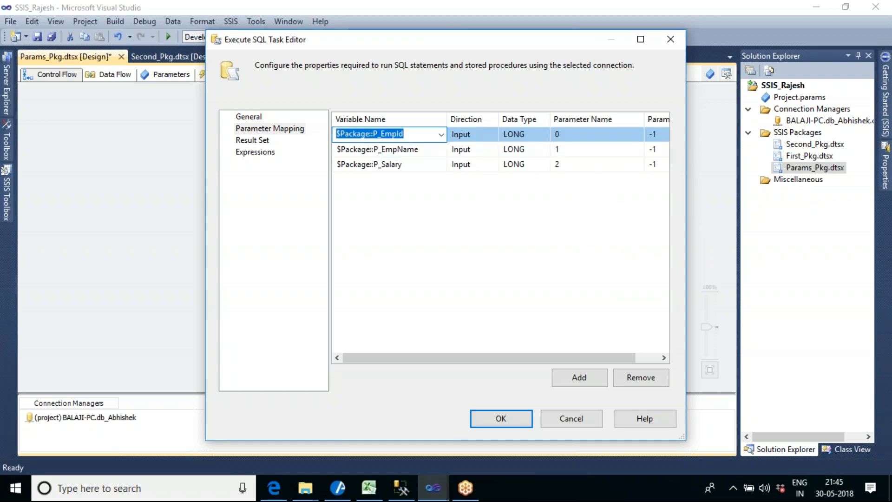
left_click(528, 135)
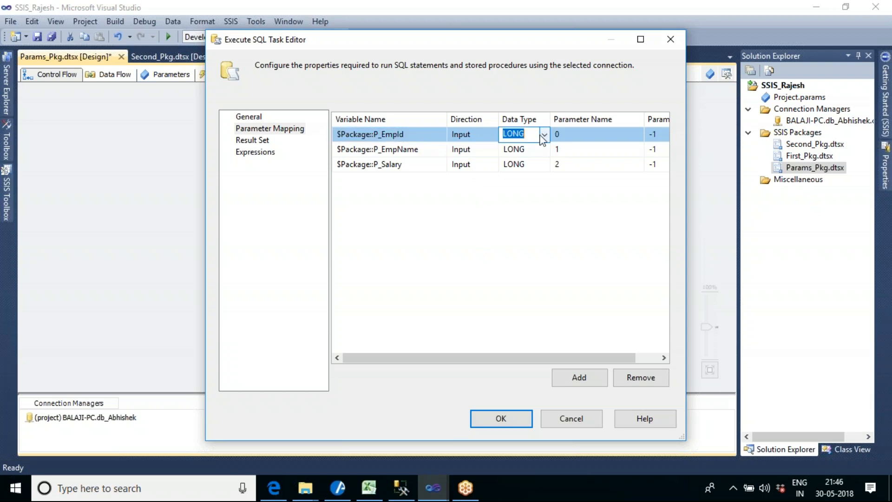
left_click_drag(549, 135, 582, 134)
left_click(580, 134)
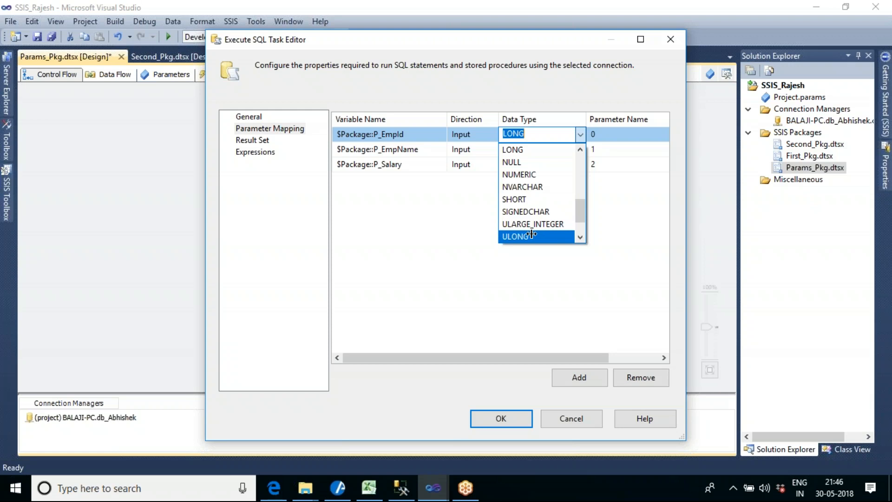
mouse_move(582, 214)
left_mouse_down()
mouse_move(590, 169)
mouse_move(595, 197)
mouse_move(580, 200)
left_mouse_up()
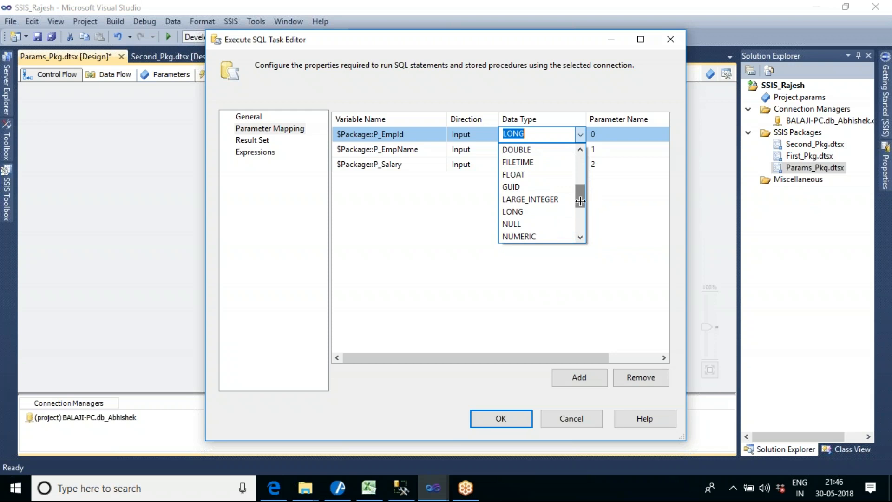
left_click(557, 211)
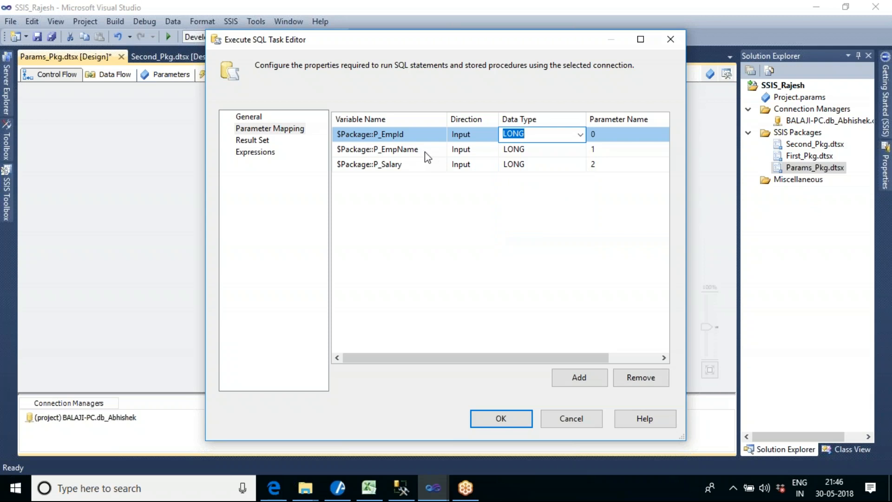
Set the data type of the $Package::P_EmpName mapping to VARCHAR and check the data type of $Package::P_Salary.
left_click(581, 149)
left_click(580, 149)
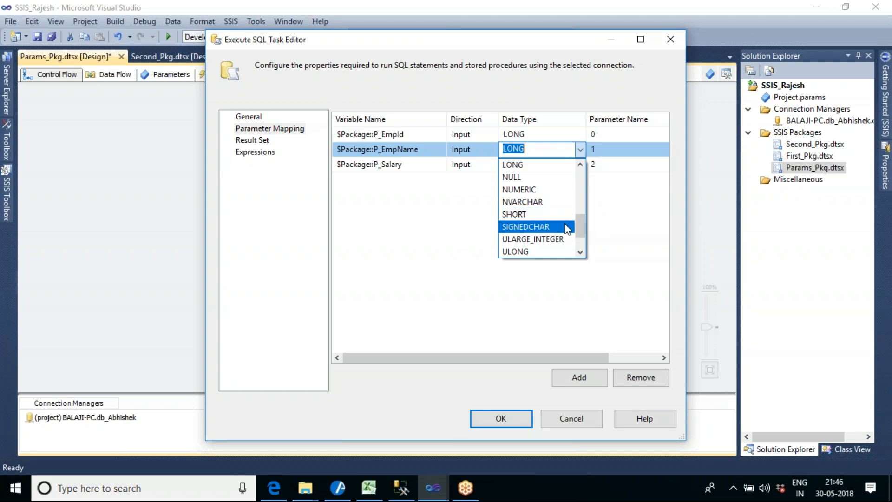
left_click_drag(579, 225, 590, 247)
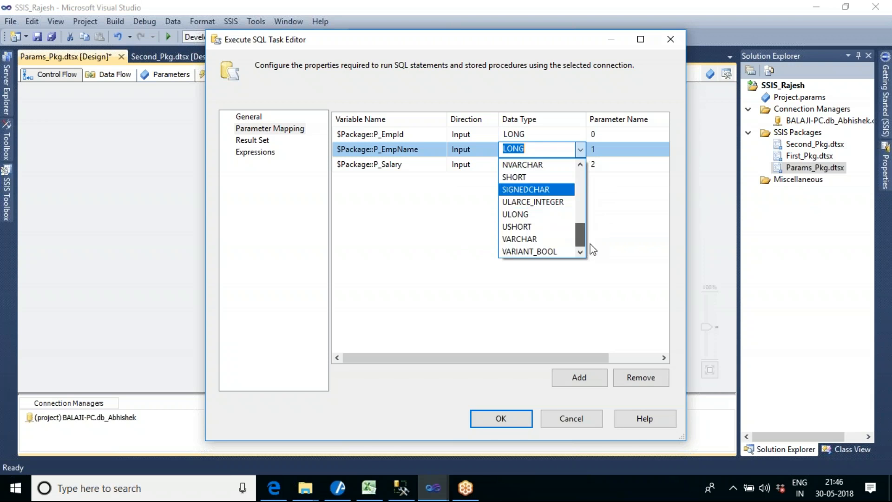
left_click(554, 239)
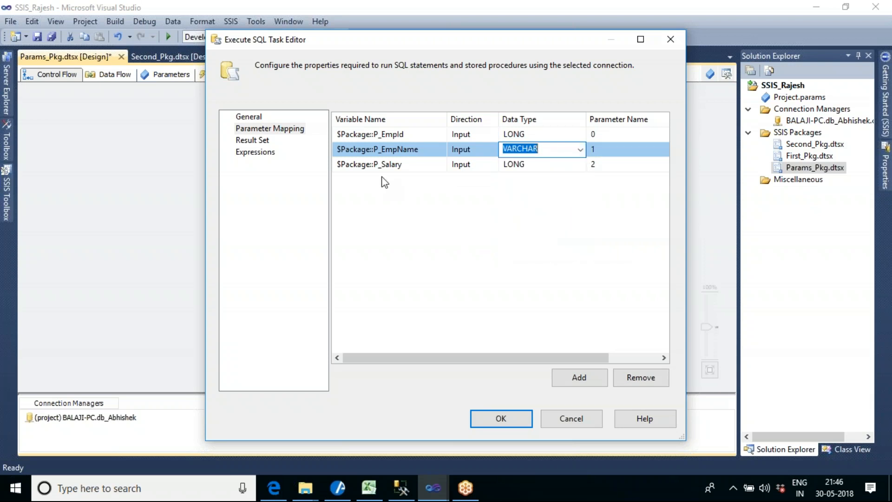
left_click(543, 165)
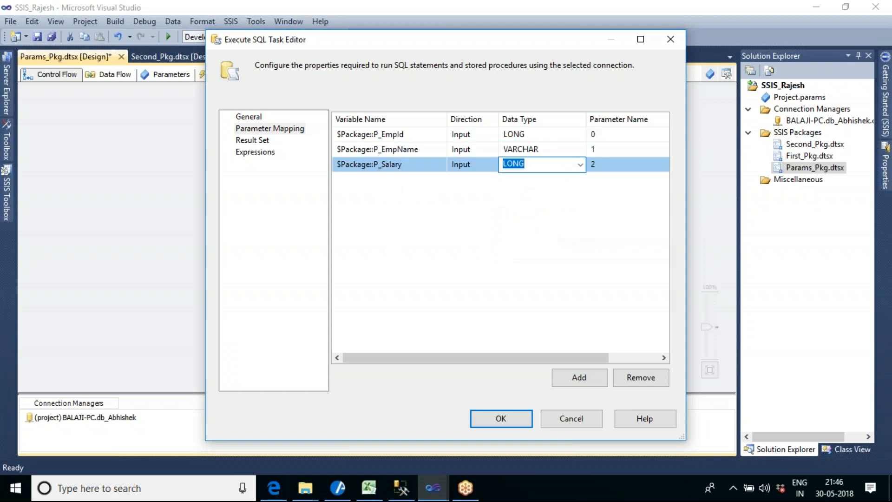
left_click(596, 226)
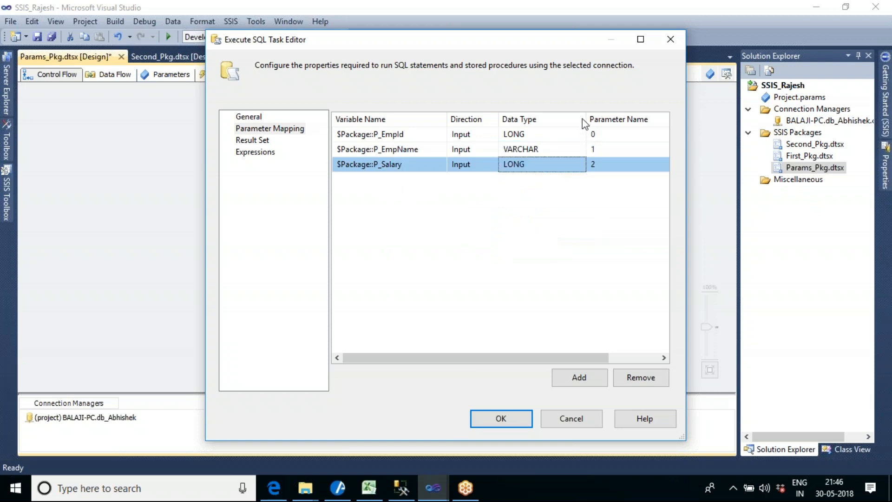
Recheck the INSERT statement and narrow the Data Type and Parameter Name columns to examine the parameter sizes.
left_click_drag(585, 116, 552, 116)
left_click(247, 119)
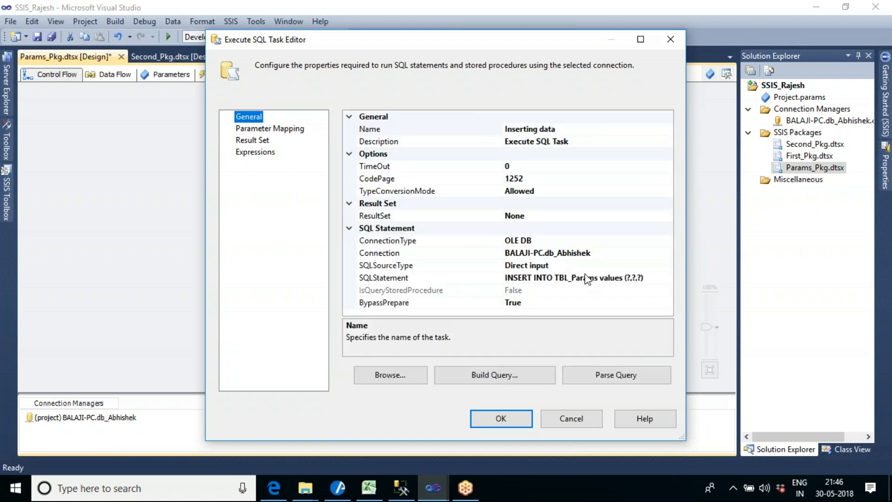
left_click(287, 132)
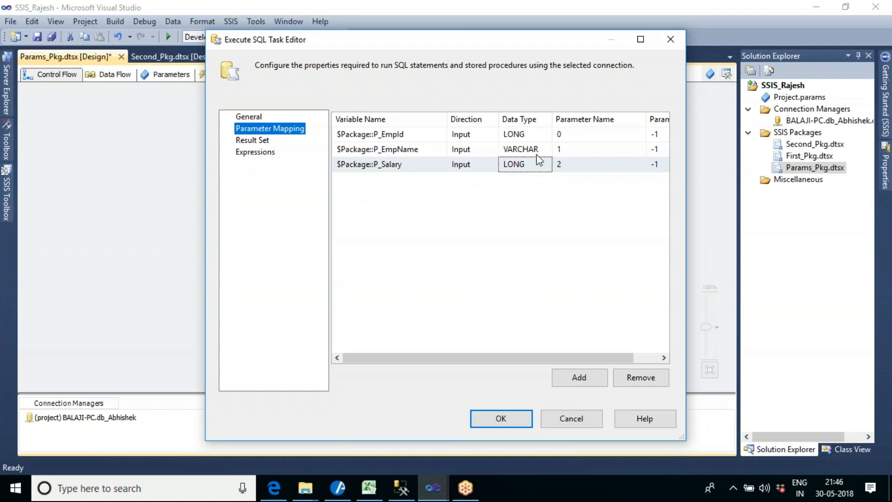
left_click(646, 123)
left_click_drag(646, 123, 582, 123)
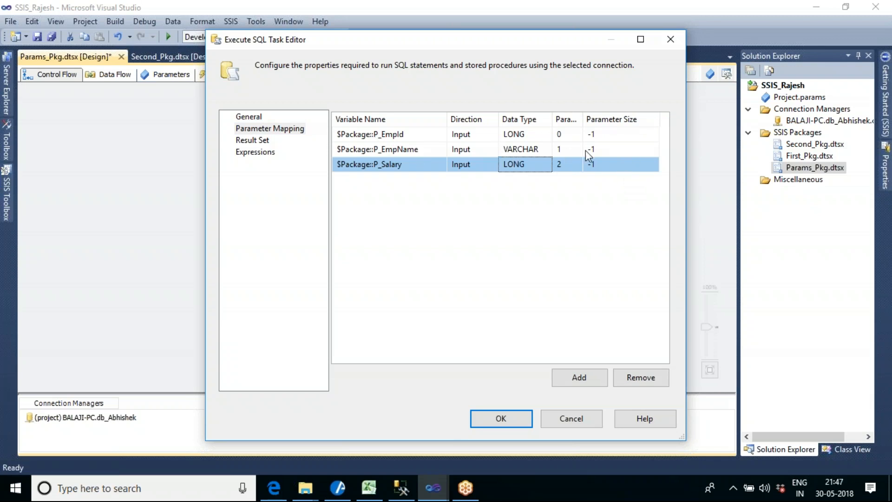
left_click(610, 152)
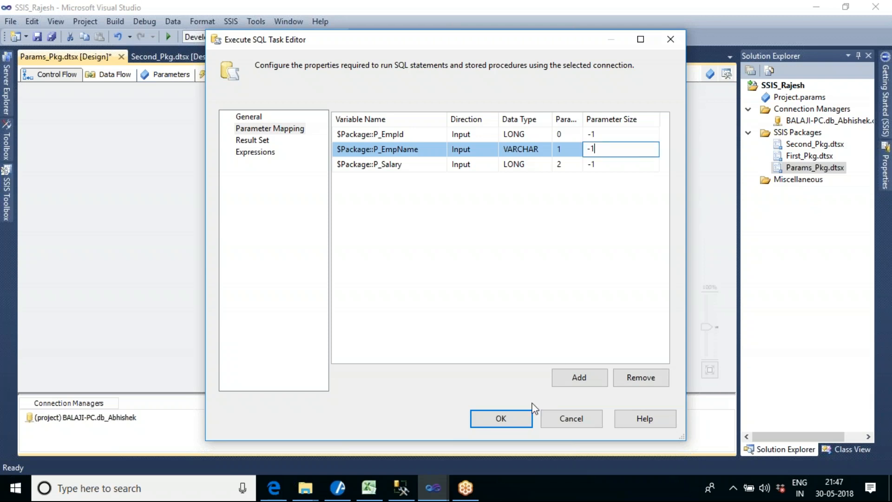
Review the Inserting data task's general settings and accept its configuration, returning to the control flow.
left_click(258, 118)
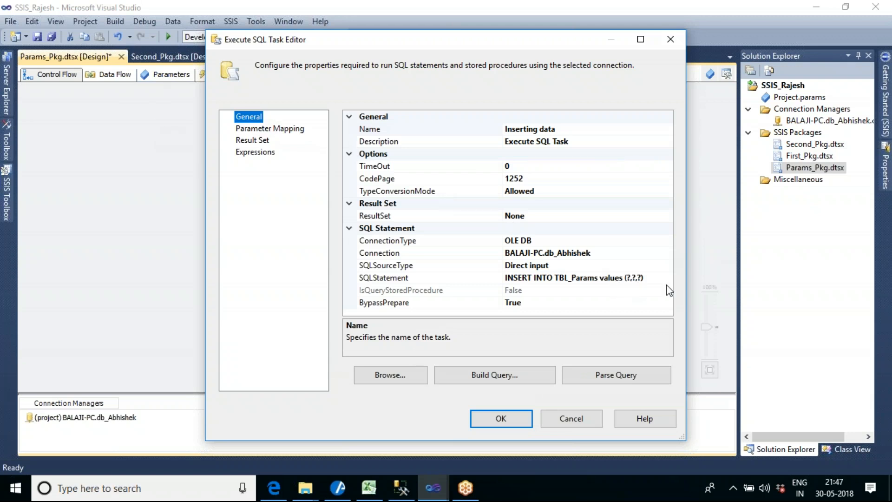
left_click(500, 418)
left_click(504, 325)
right_click(426, 145)
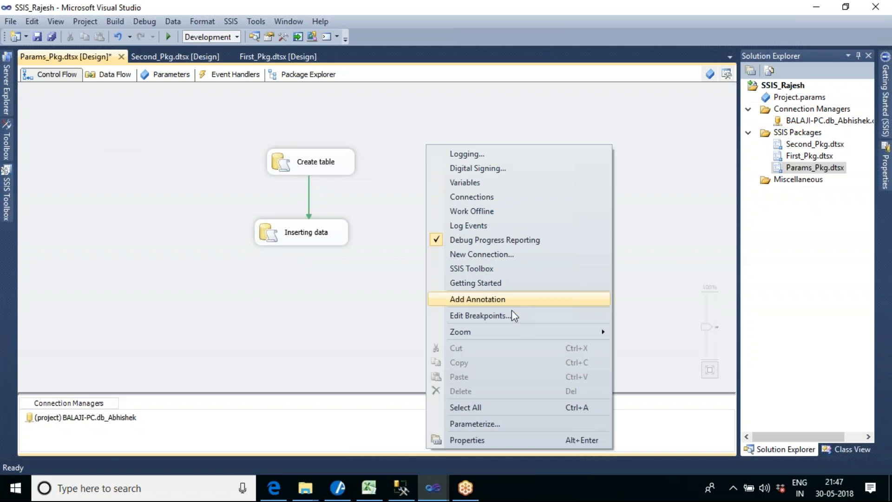
Switch to SQL Server Management Studio, replace the open query with "use db_abishek", and run it, connecting with Windows Authentication.
left_click(400, 488)
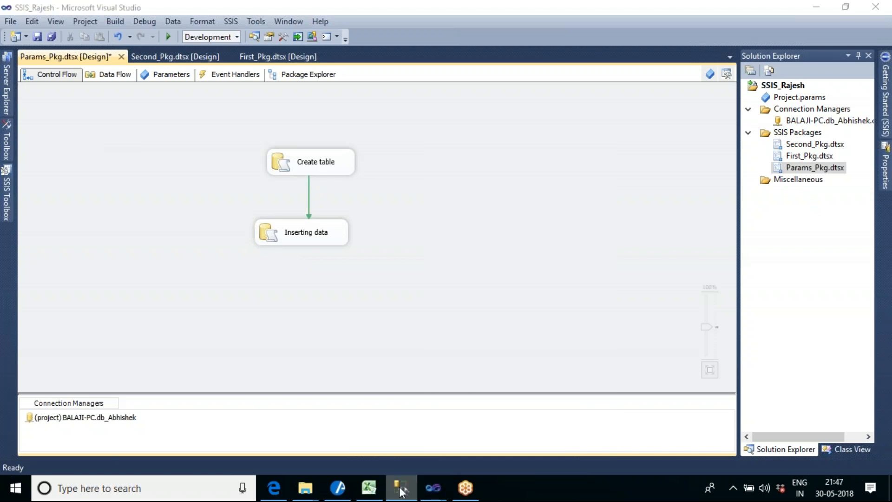
left_click(402, 492)
left_click(402, 492)
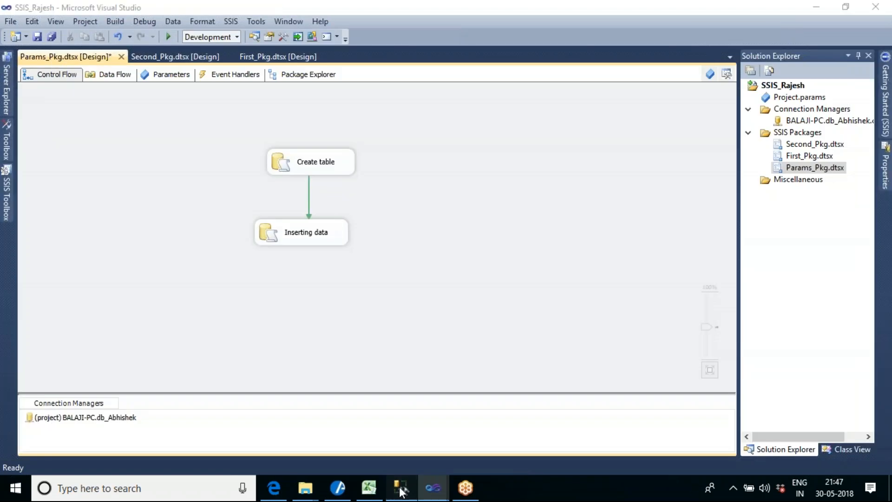
left_click(275, 131)
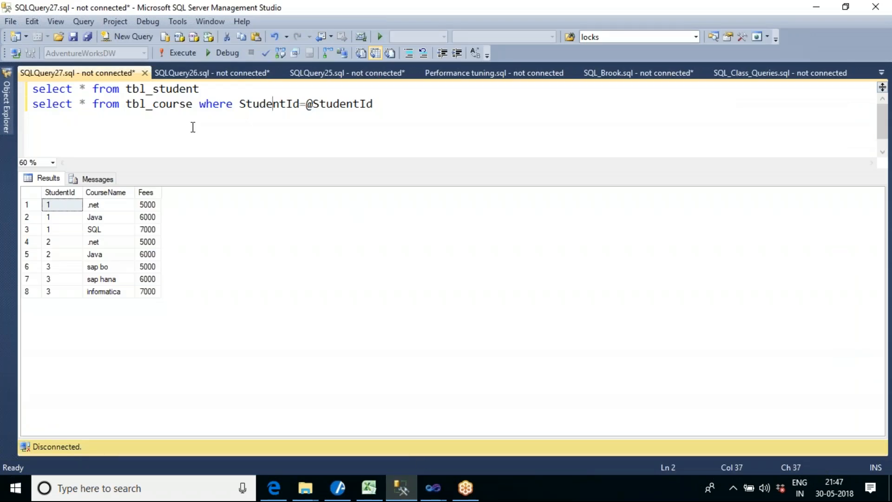
key("ctrl+a")
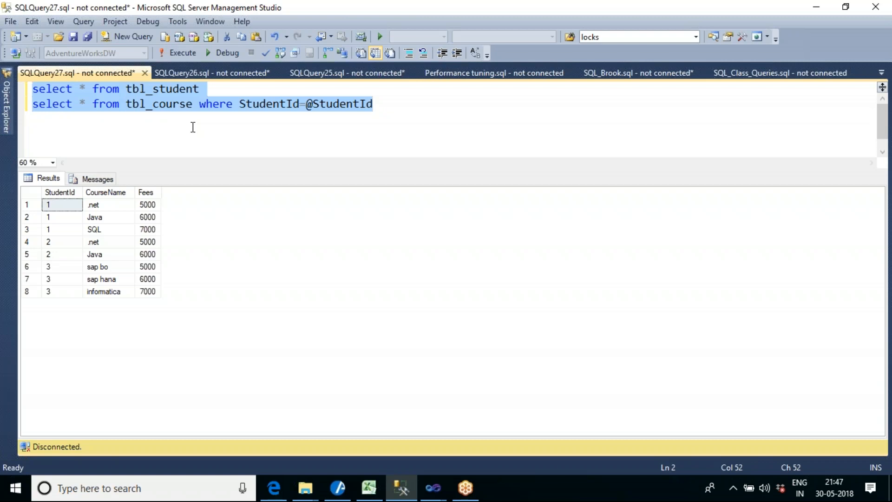
type("use db")
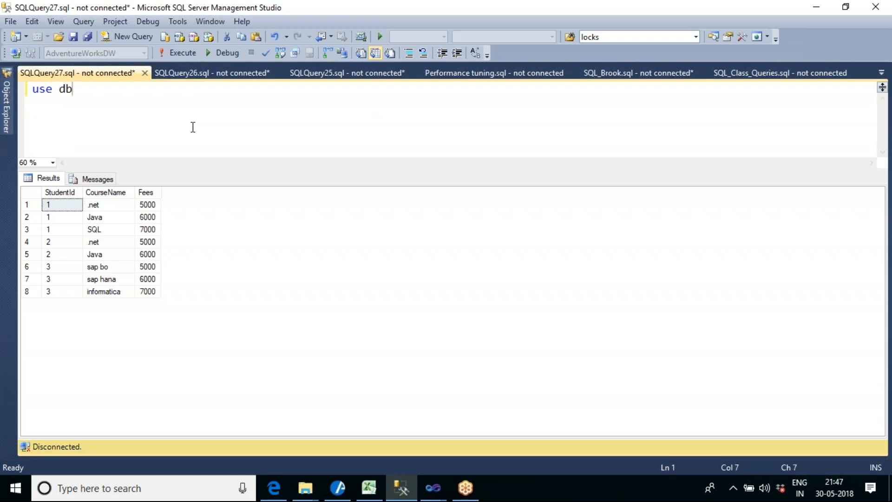
type("_abishek")
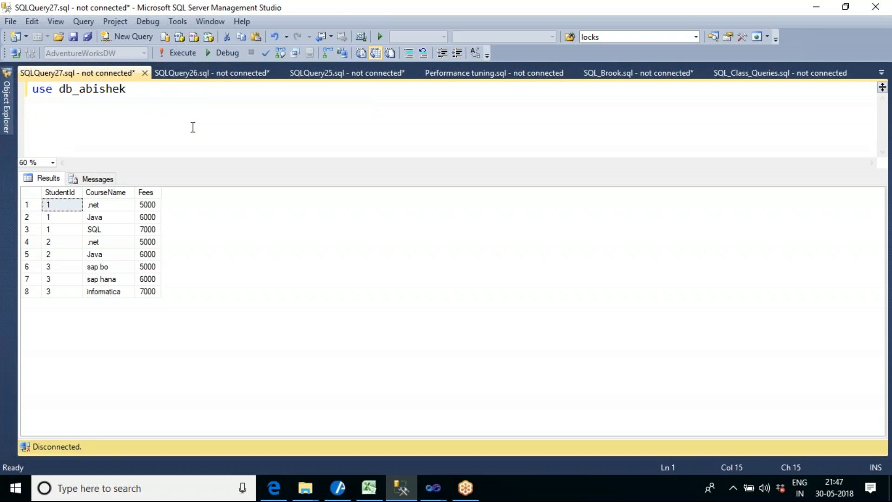
key("F5")
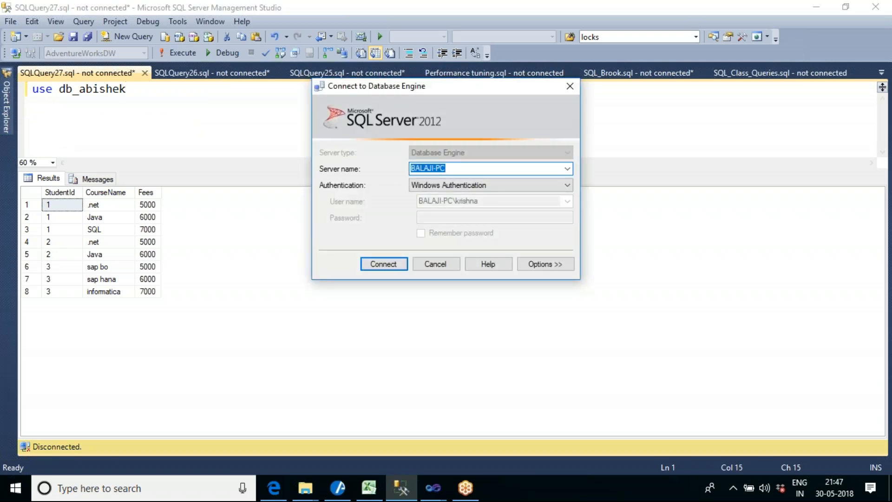
left_click(372, 265)
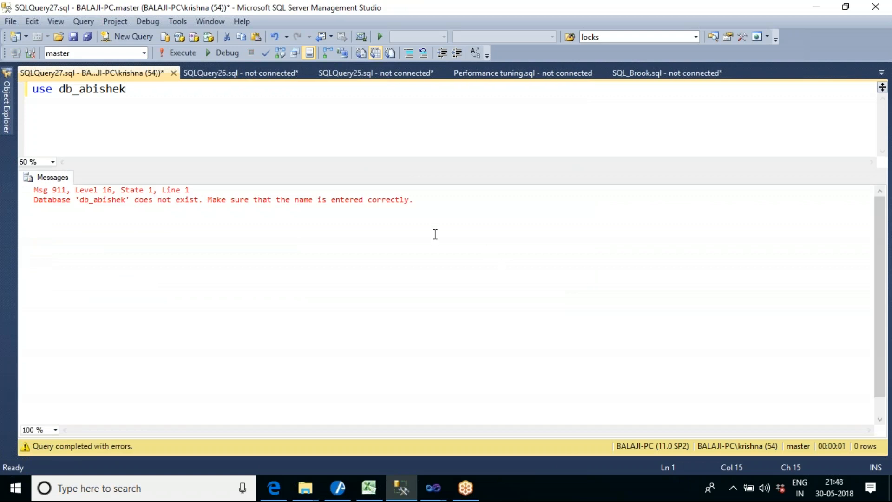
Correct the database name in the USE statement to db_abhishek and run it again.
left_click(96, 88)
type("h")
key("F5")
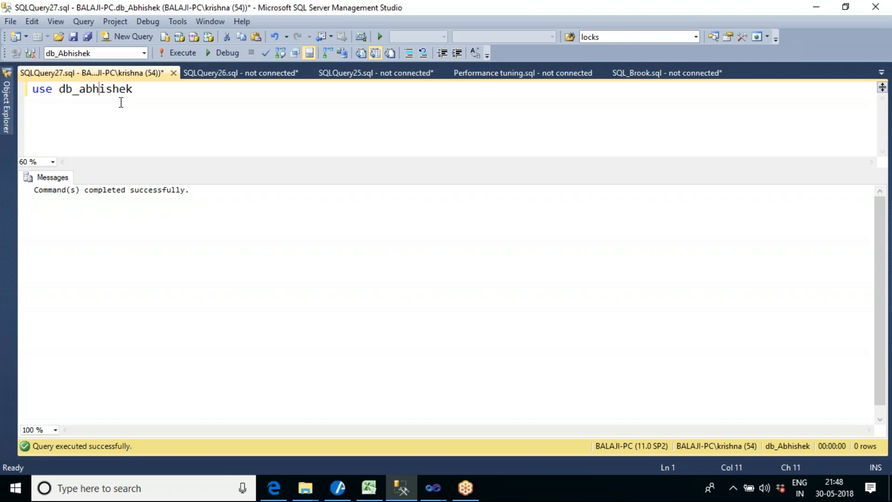
Replace the query with "select * from tbl_params", run it, and switch back to the SSIS_Rajesh project in Visual Studio.
key("ctrl+a")
type("selec")
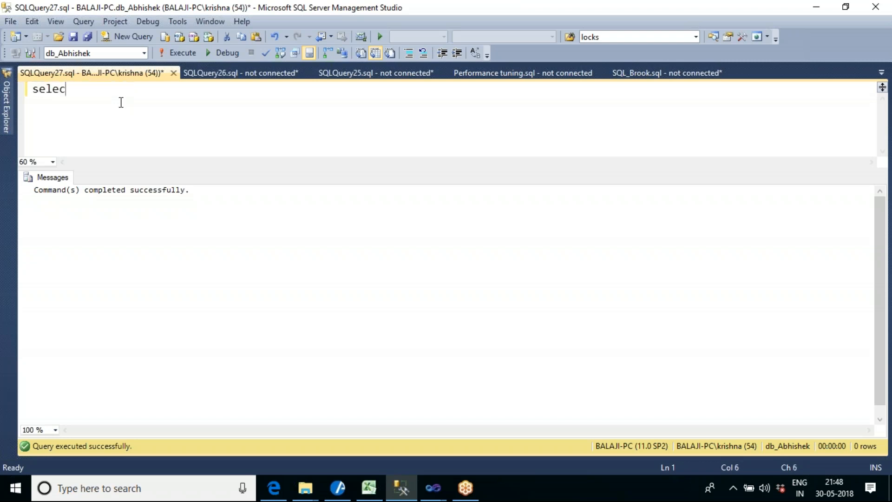
type("t * from tbl_params")
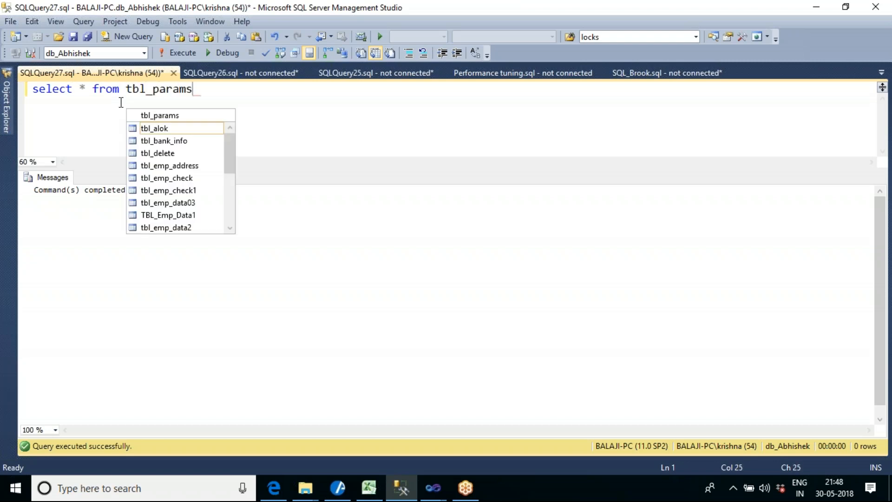
key("F5")
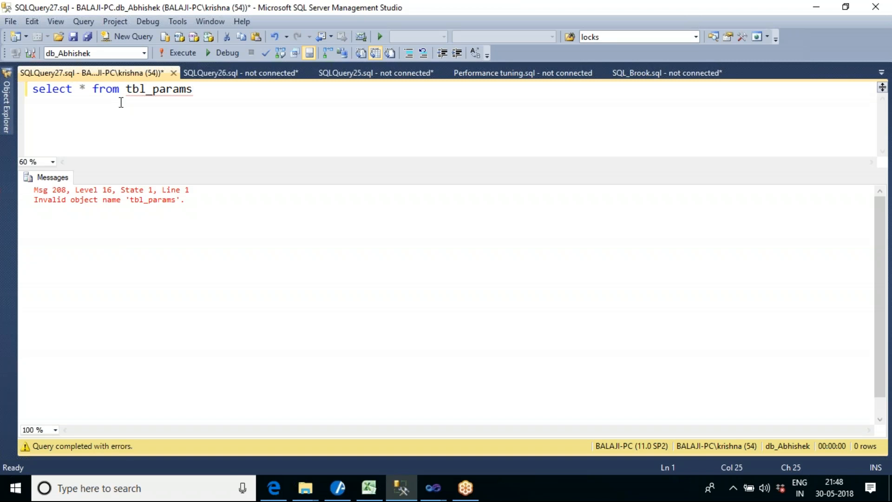
left_click(444, 484)
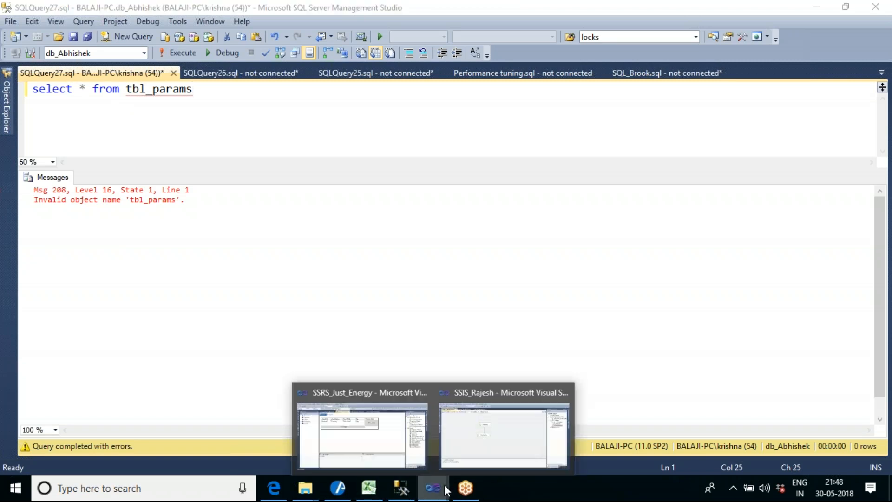
left_click(504, 434)
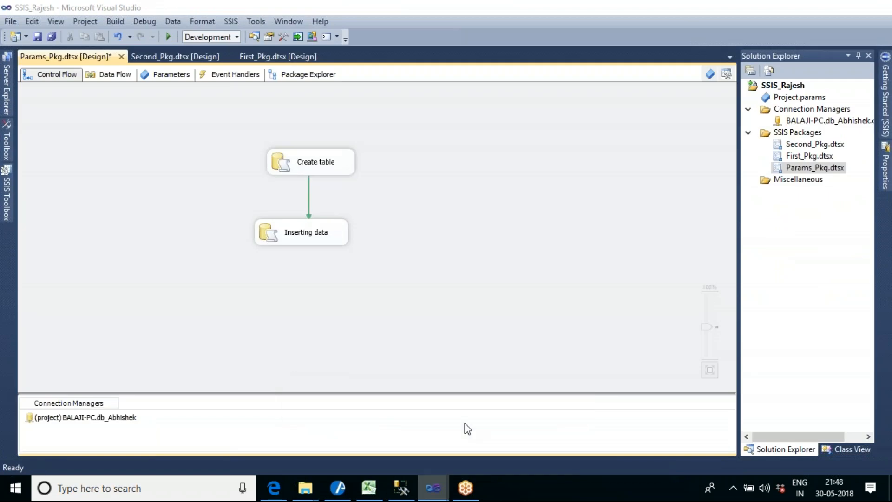
Run the Params_Pkg package in debug mode to execute the Create table and Inserting data tasks.
right_click(409, 148)
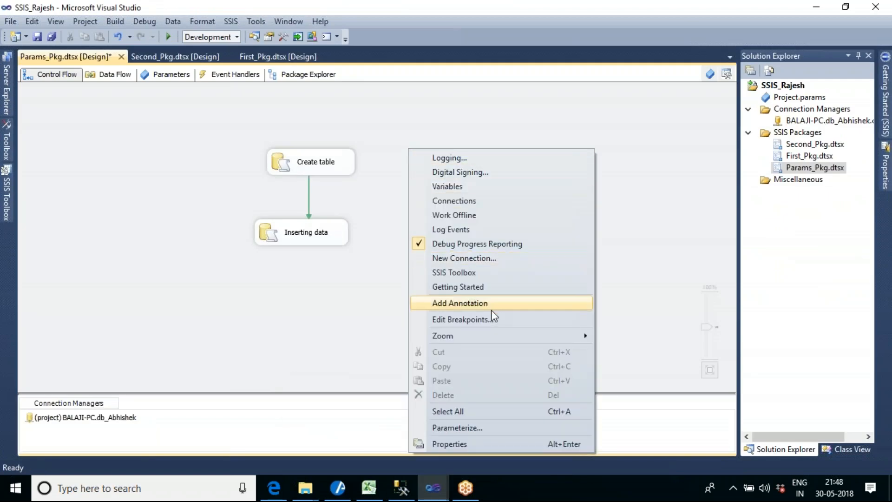
left_click(319, 308)
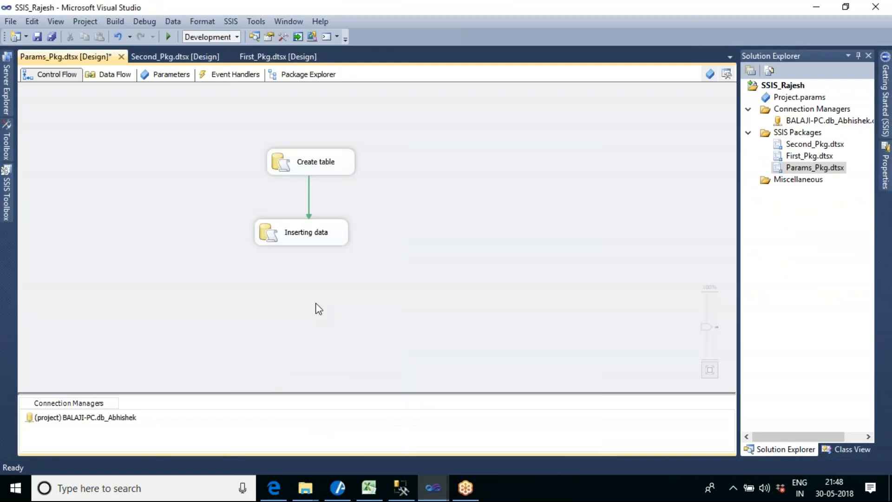
left_click(168, 36)
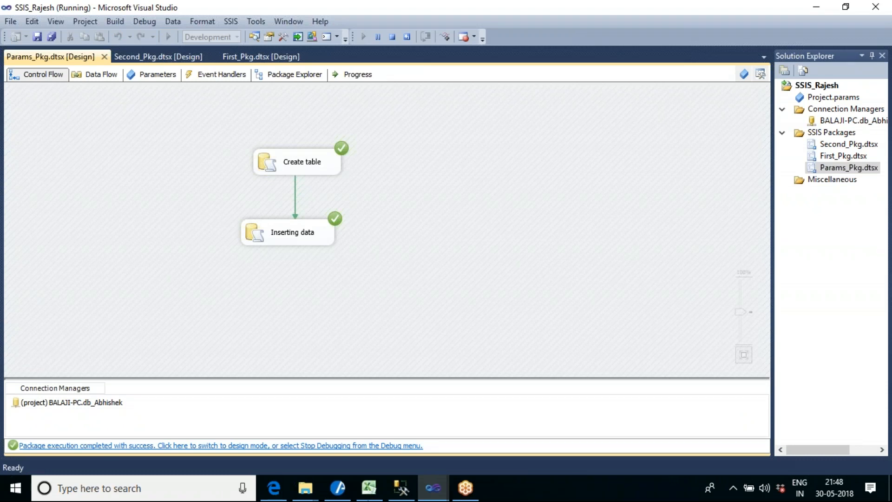
Rerun the tbl_params select query in SQL Server Management Studio, then return to the SSIS_Rajesh project in Visual Studio and stop debugging.
left_click(402, 487)
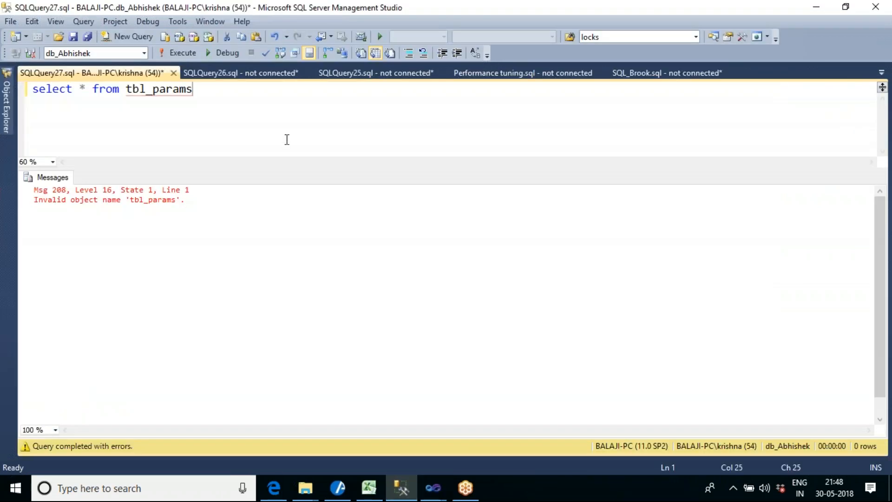
key("F5")
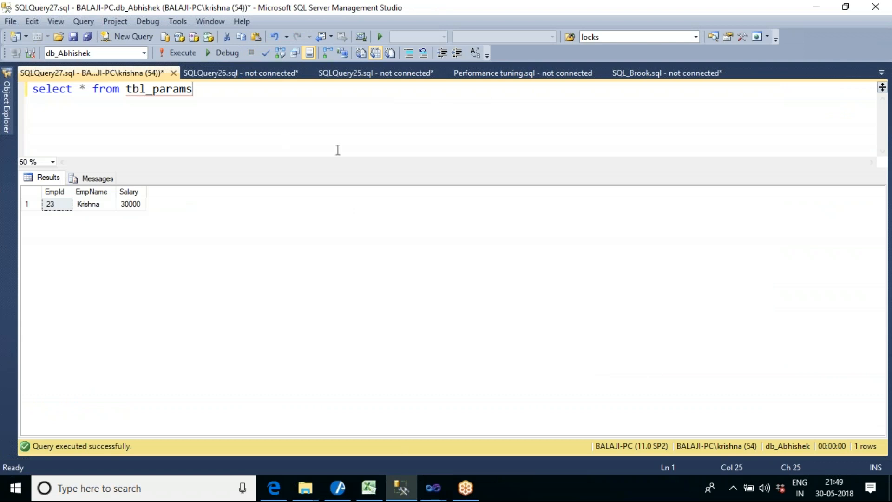
mouse_move(433, 488)
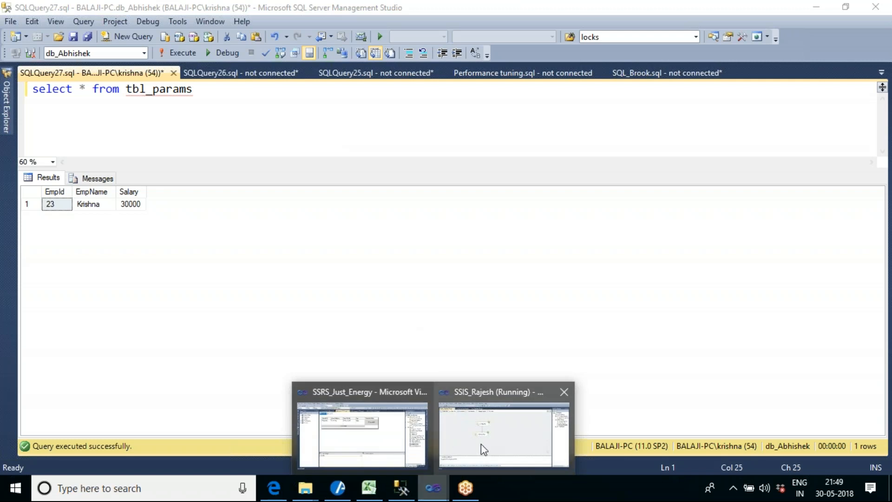
left_click(525, 442)
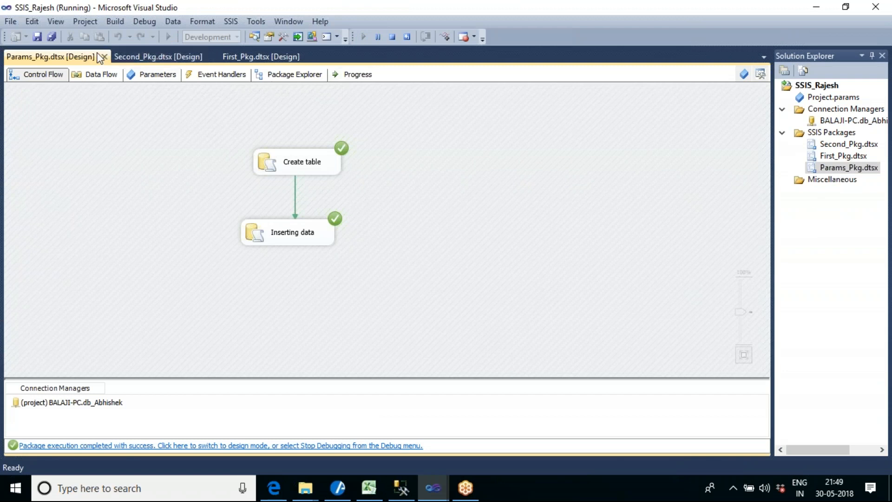
left_click(393, 36)
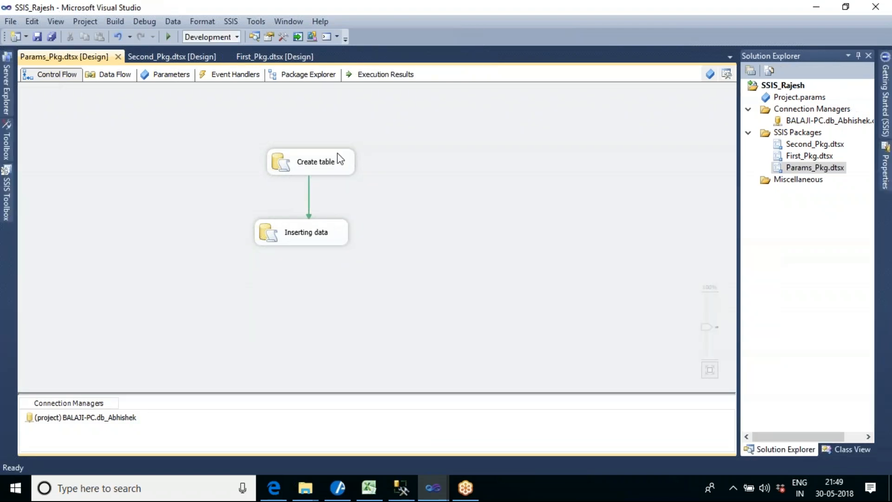
Review the package parameters of Params_Pkg and compare its control flow with that of First_Pkg.
left_click(164, 78)
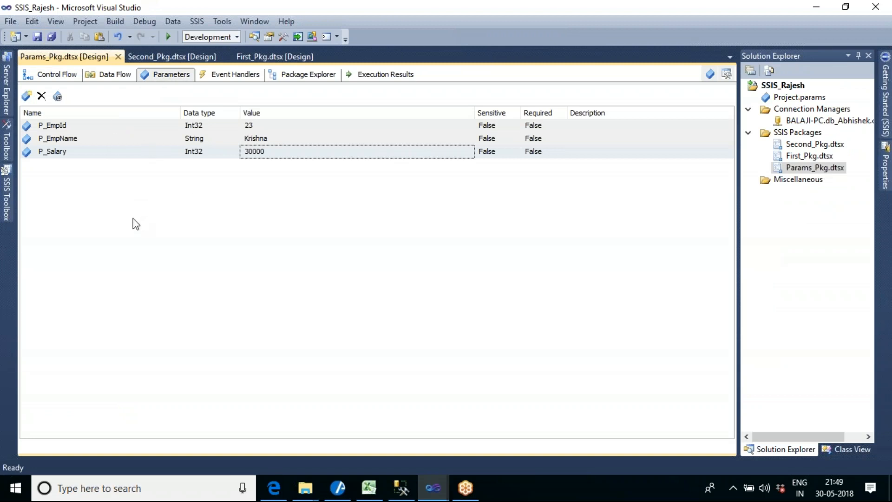
left_click(151, 57)
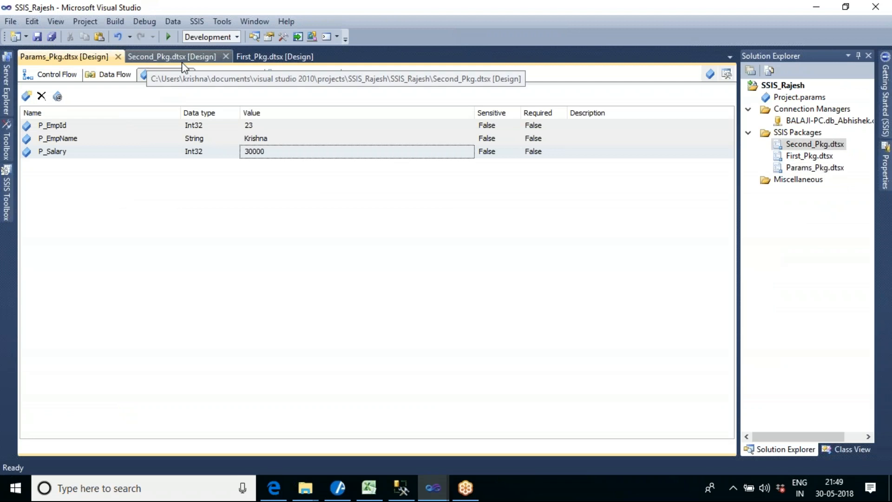
left_click(281, 57)
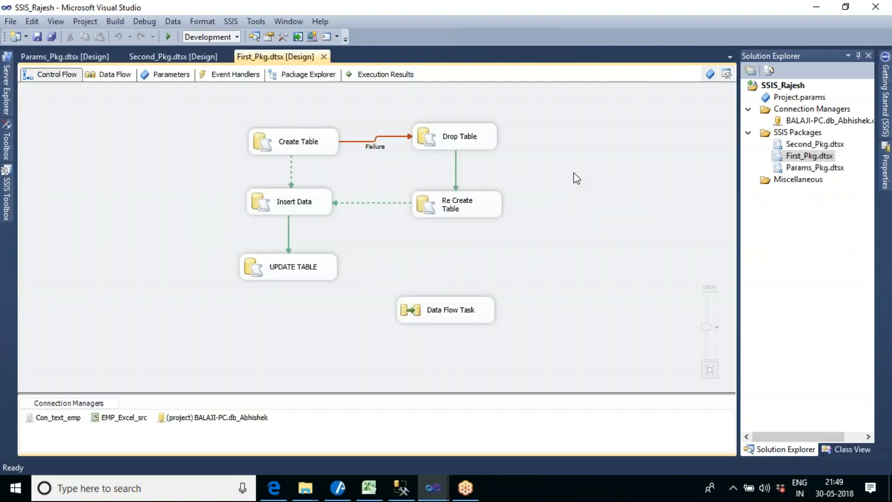
left_click(67, 58)
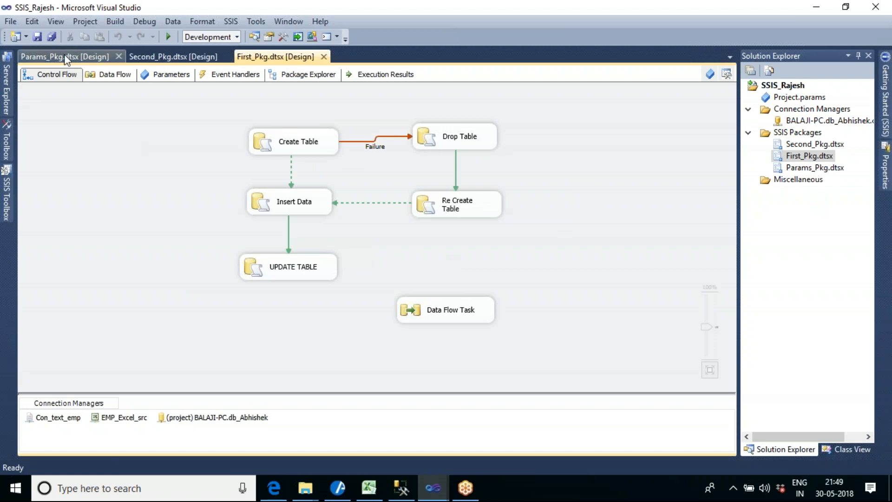
left_click(56, 75)
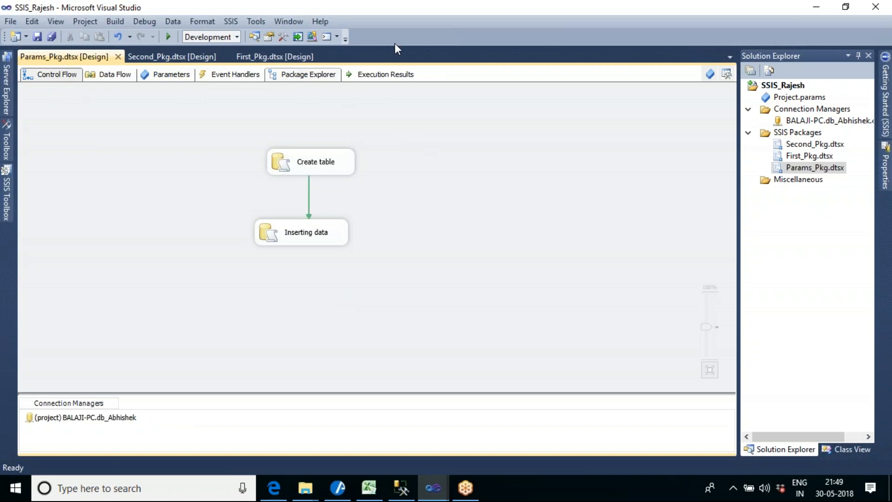
Examine which variables First_Pkg's Insert Data task offers for a new parameter mapping, and discard the mapping.
left_click(287, 56)
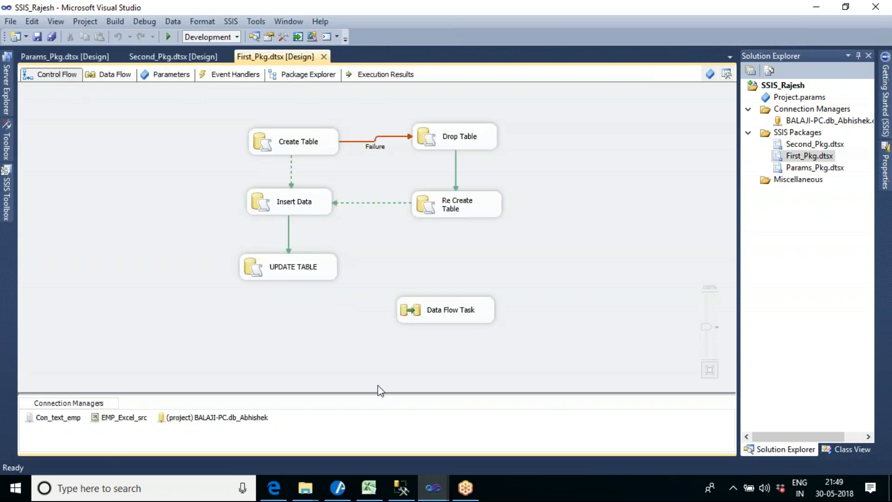
double_click(272, 212)
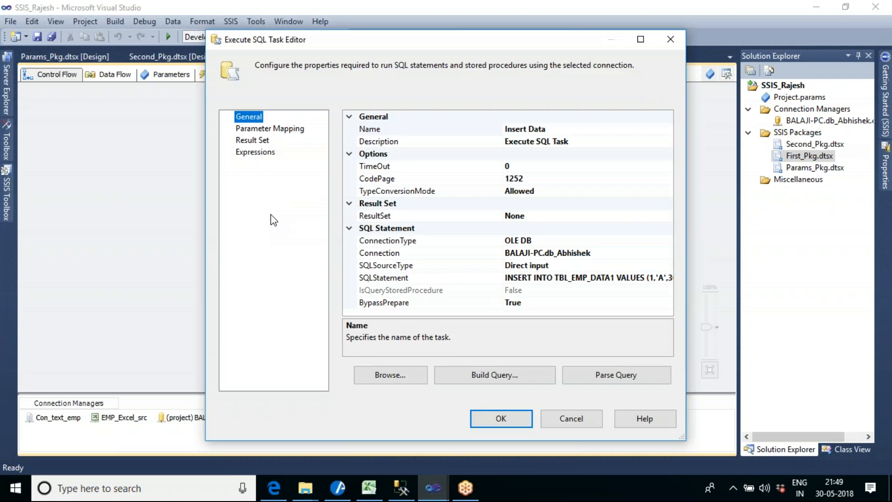
left_click(267, 130)
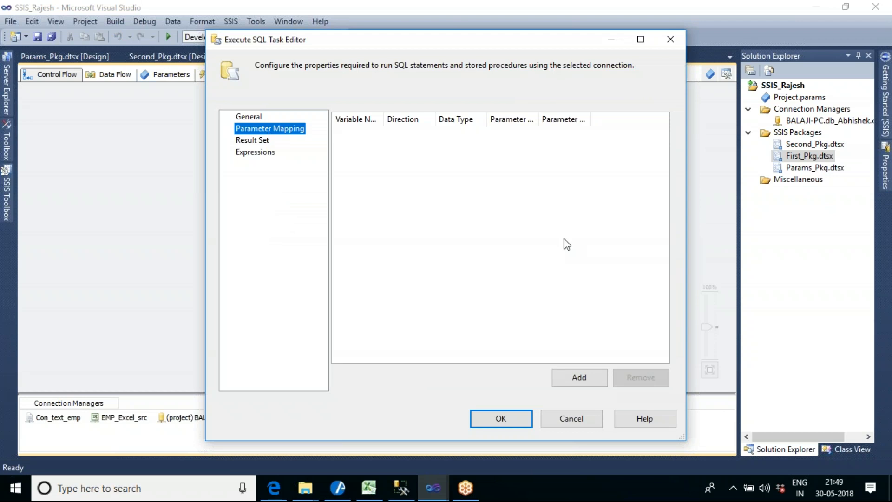
left_click(574, 375)
left_click_drag(384, 119, 500, 117)
left_click(480, 134)
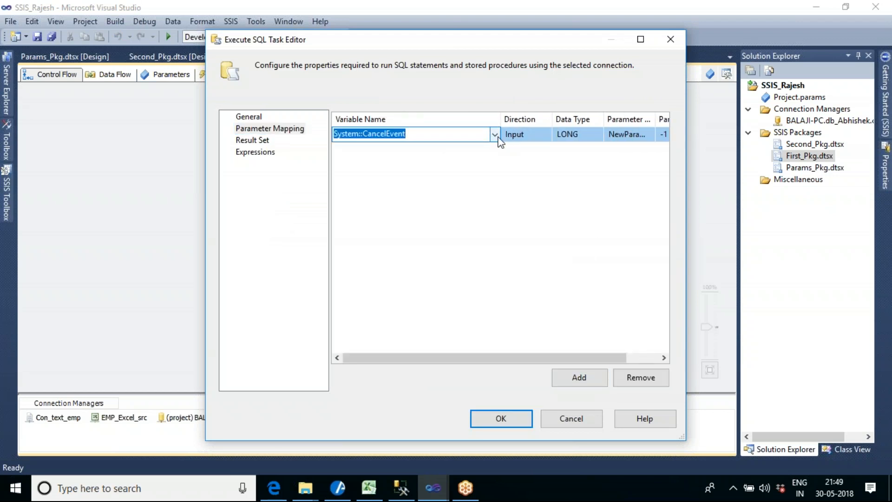
left_click(496, 135)
left_click_drag(495, 160, 505, 232)
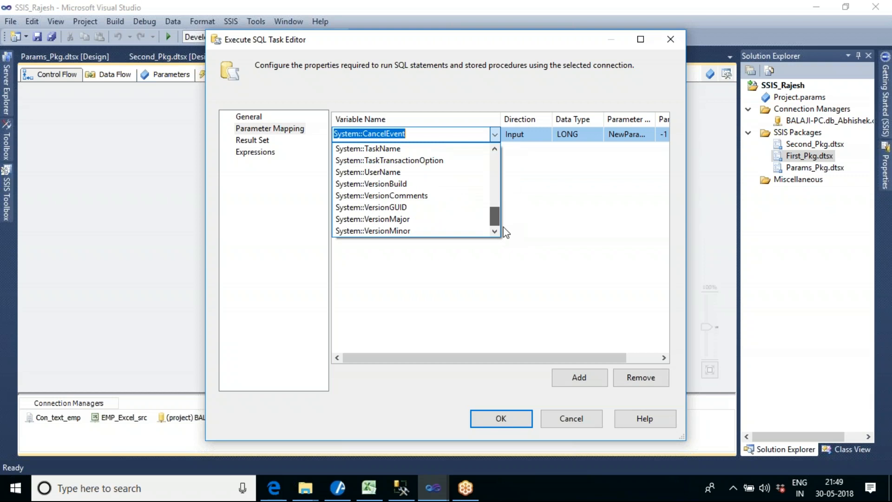
left_click(571, 420)
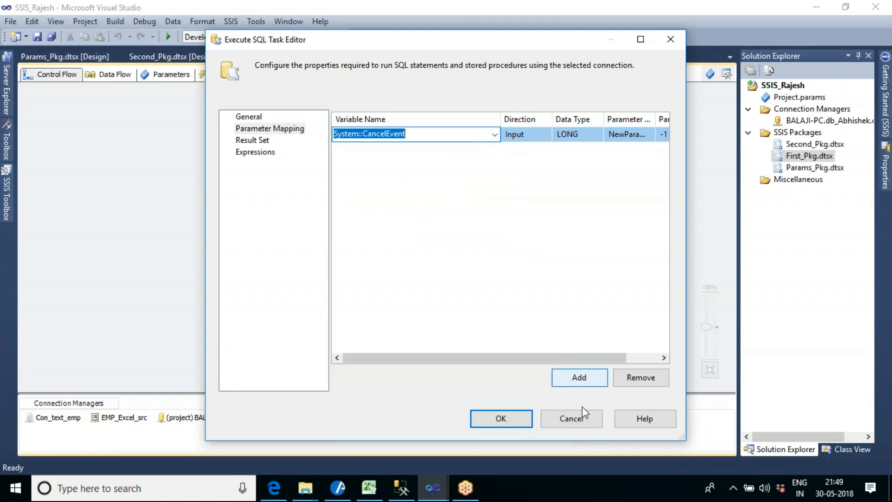
left_click(571, 419)
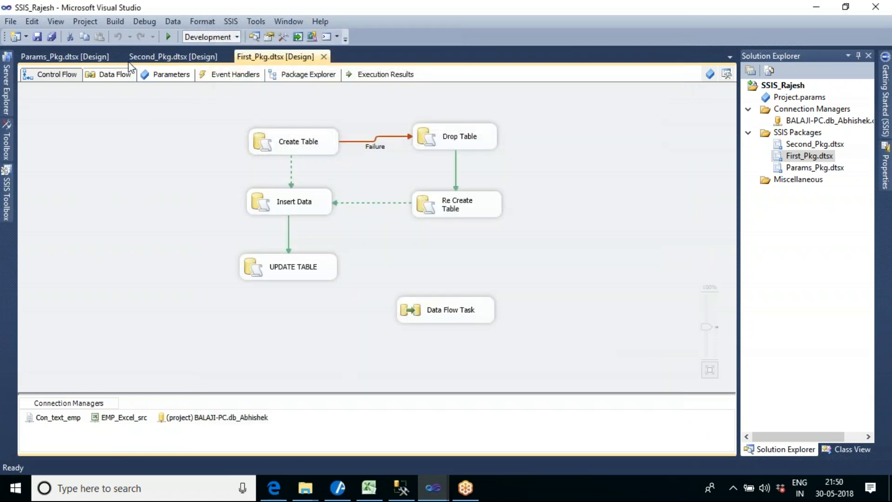
Review the parameter list of Params_Pkg again and return to its control flow.
left_click(84, 57)
left_click(168, 81)
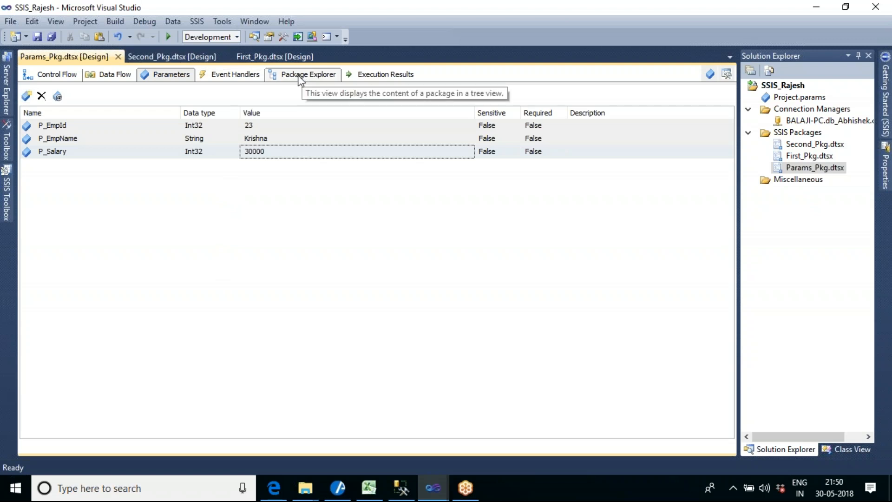
left_click(50, 78)
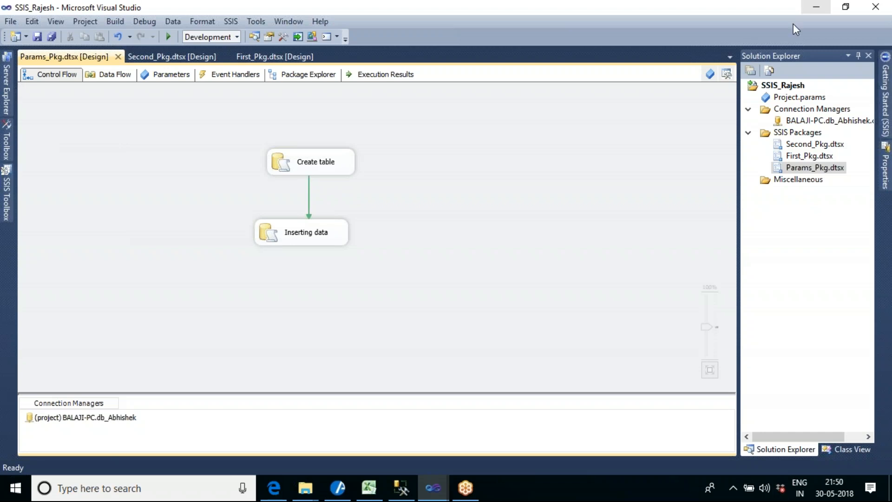
Open the project-level parameters and add a parameter named P_Global.
left_click(799, 97)
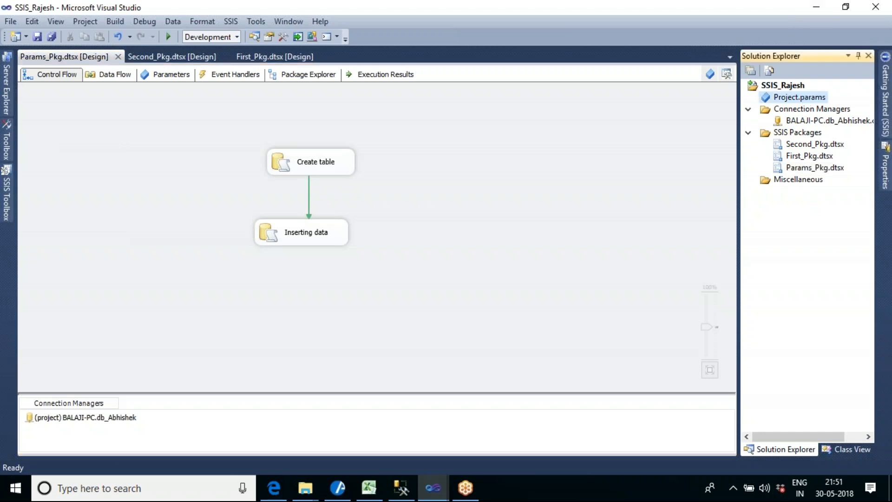
double_click(783, 99)
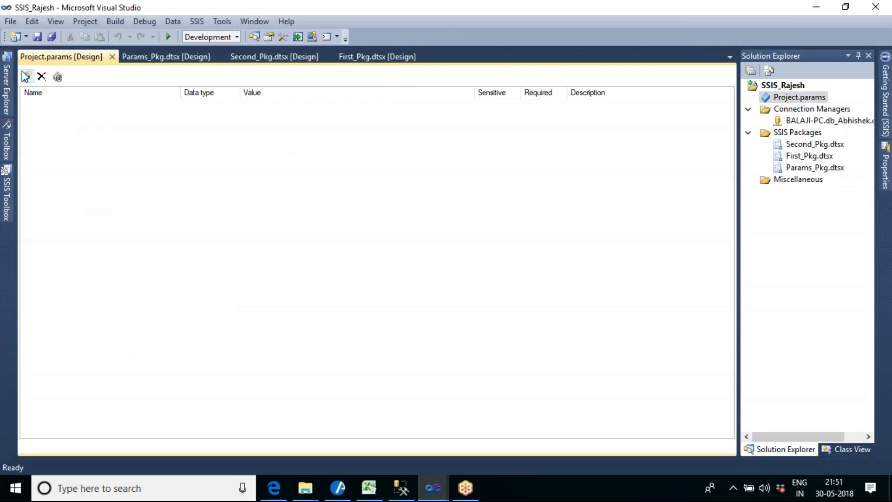
left_click(26, 75)
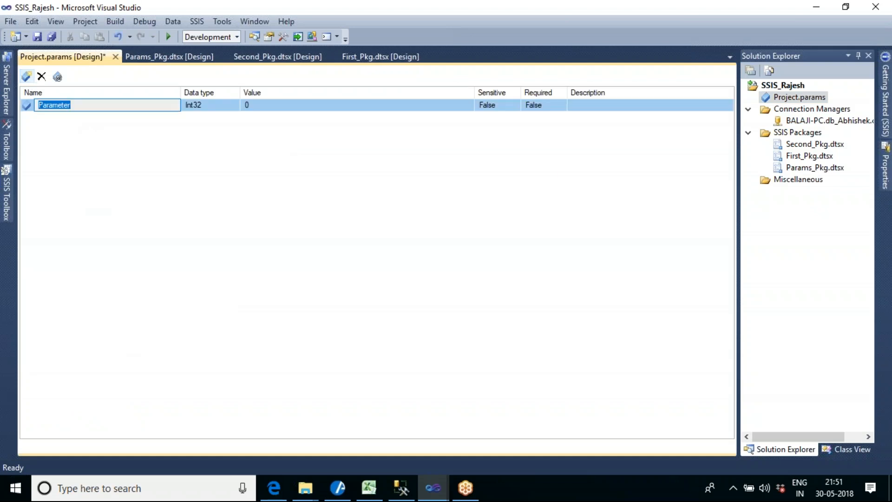
left_click(86, 107)
key("BackSpace")
key("BackSpace")
key("BackSpace")
key("BackSpace")
key("BackSpace")
key("BackSpace")
key("BackSpace")
key("BackSpace")
type("_")
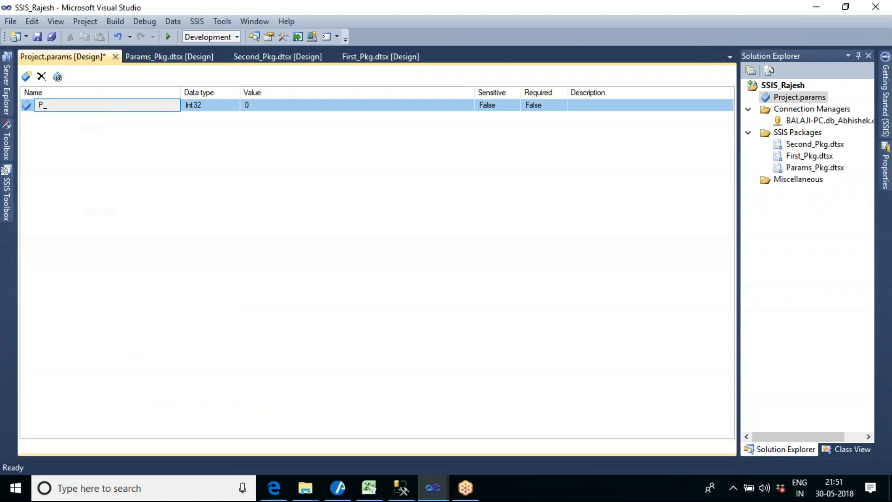
type("Global")
left_click(130, 201)
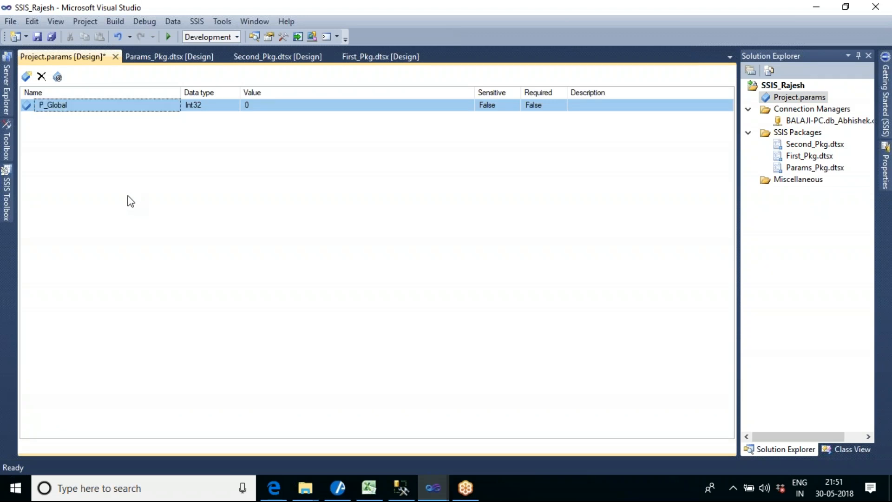
Set the value of P_Global to 500, save the project parameters and close them.
left_click(264, 106)
key("BackSpace")
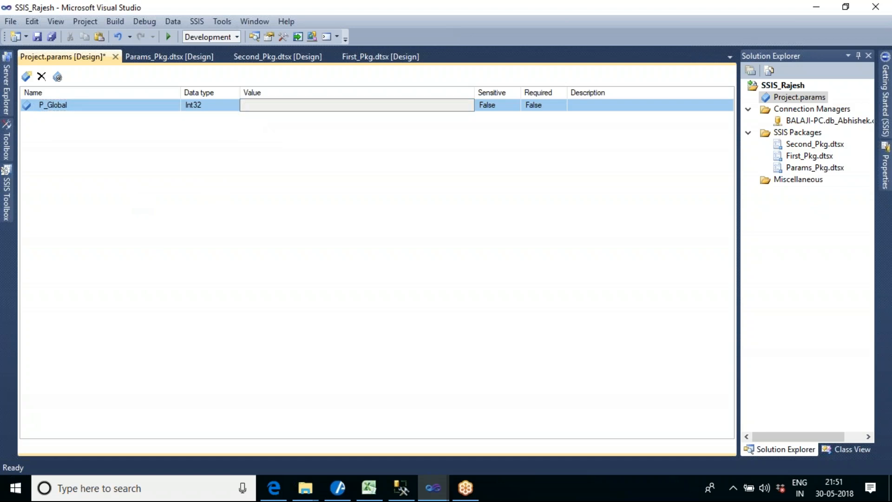
type("500")
key("Return")
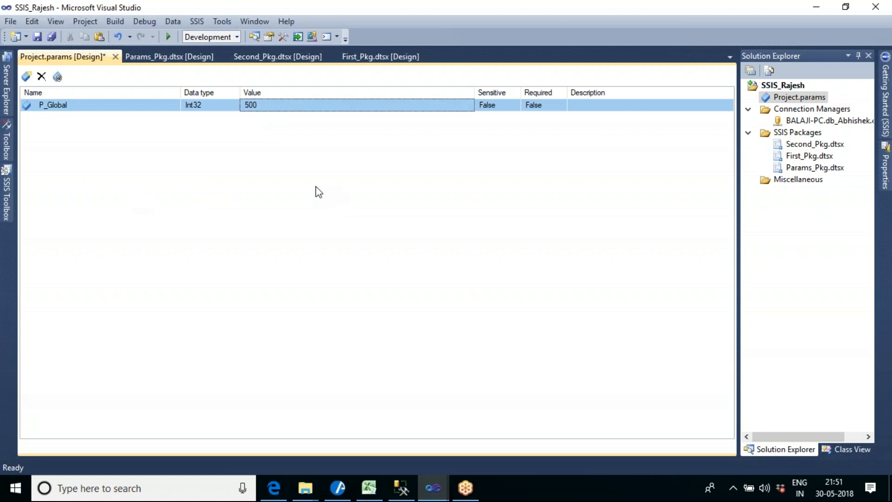
left_click(34, 40)
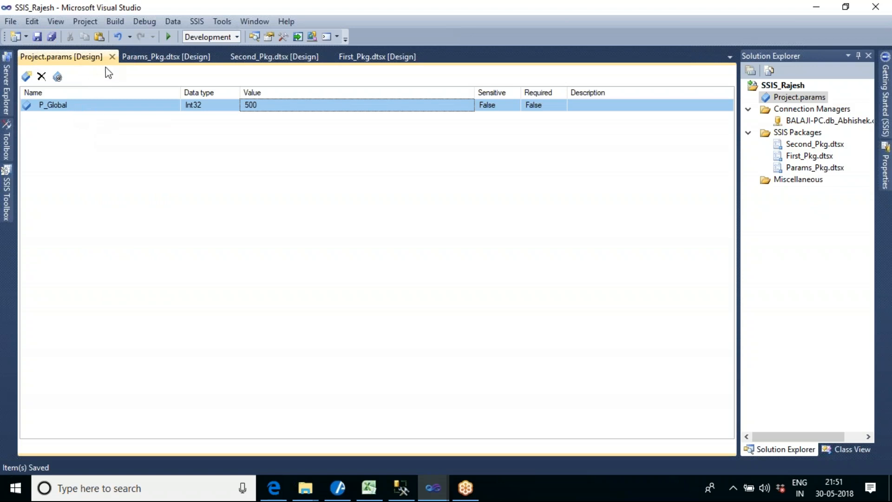
left_click(111, 57)
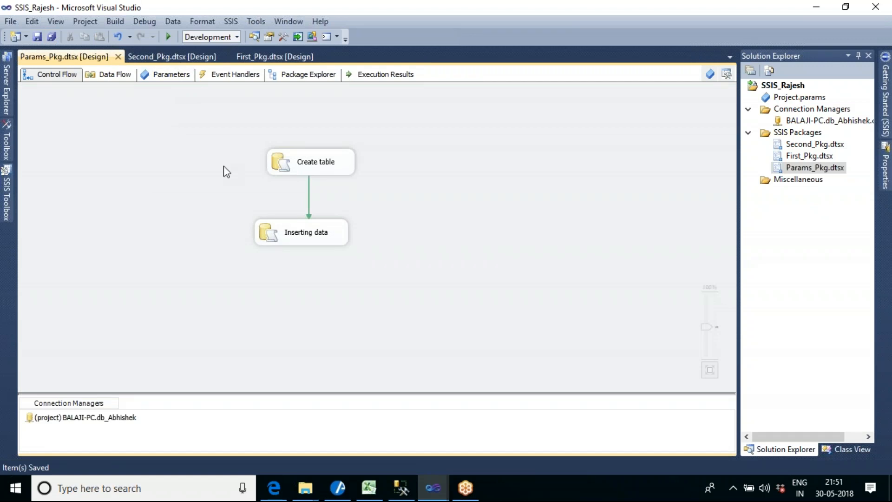
Examine which variables the Inserting data task of Params_Pkg offers for its third parameter mapping, and close the editor without changes.
left_click(294, 244)
double_click(293, 240)
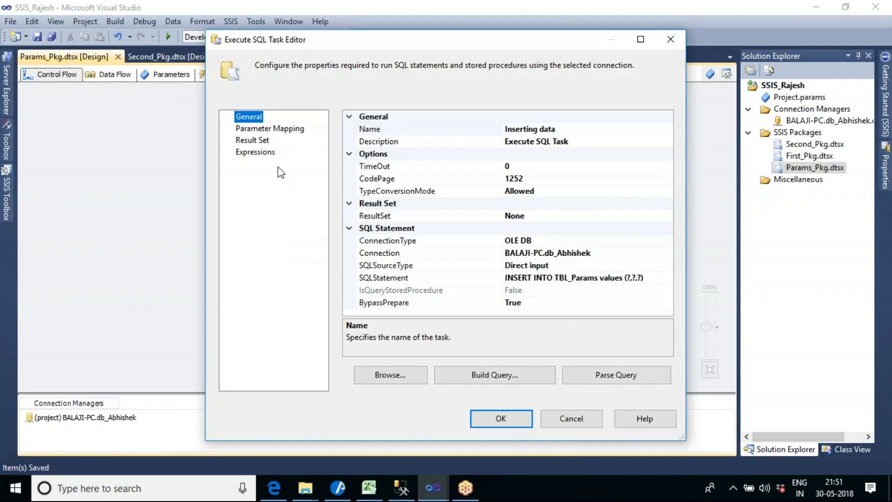
left_click(252, 130)
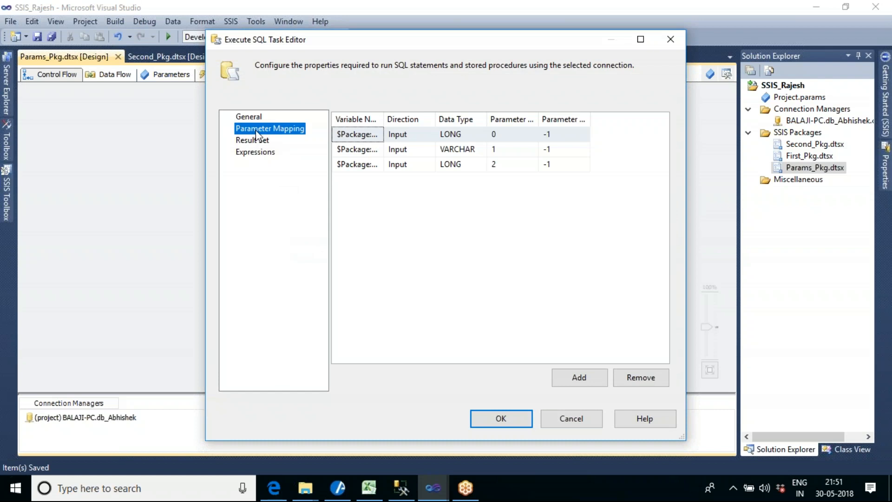
left_click_drag(384, 120, 473, 120)
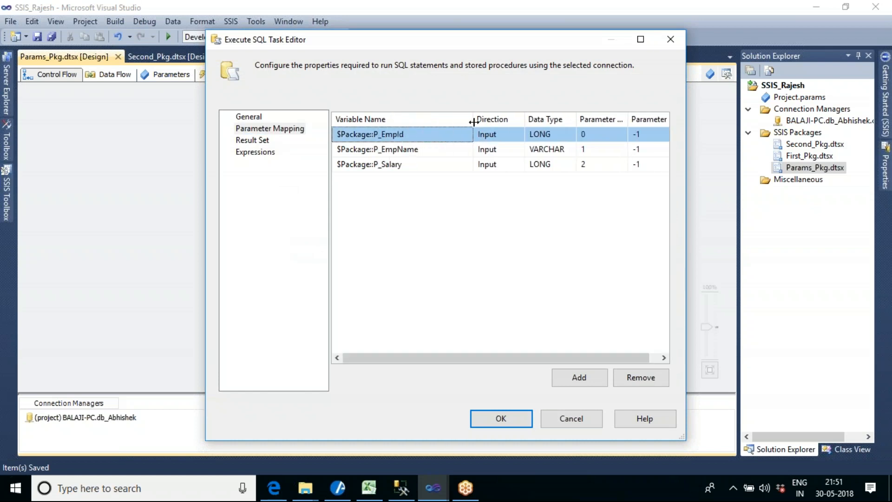
left_click(460, 165)
left_click(467, 164)
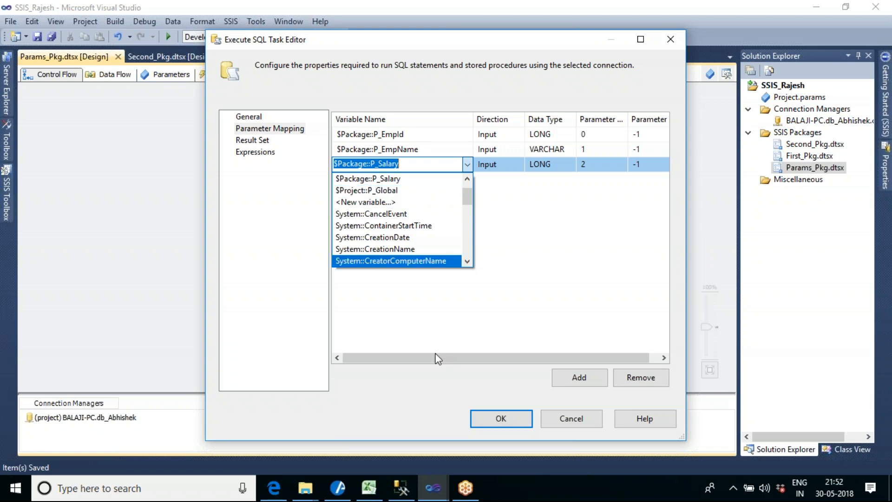
left_click(578, 423)
left_click(580, 425)
left_click(482, 327)
Check whether a new parameter mapping in First_Pkg's Insert Data task offers the project parameter P_Global, and discard the mapping.
left_click(248, 58)
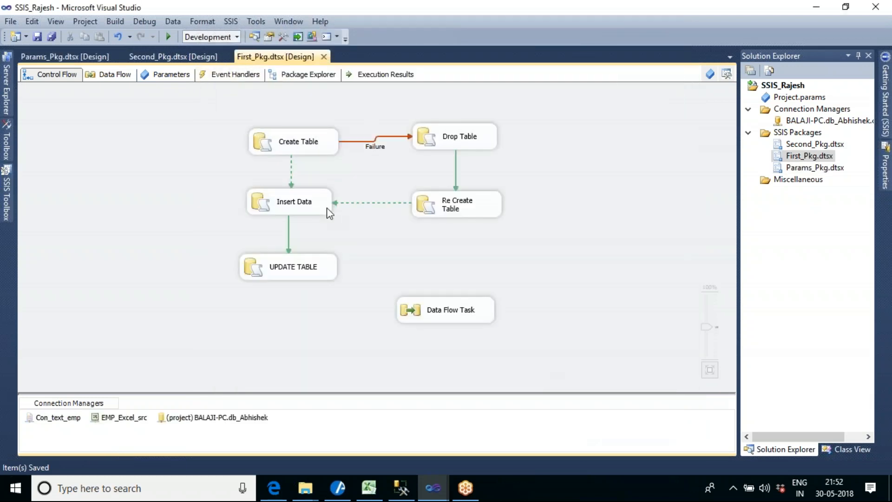
left_click(314, 203)
double_click(314, 203)
left_click(263, 130)
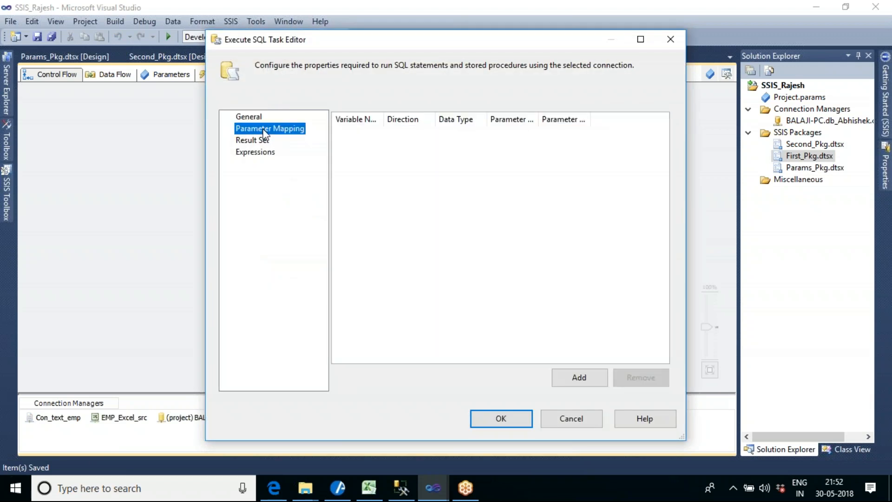
left_click(584, 379)
left_click_drag(384, 120, 459, 119)
left_click(447, 139)
left_click(453, 134)
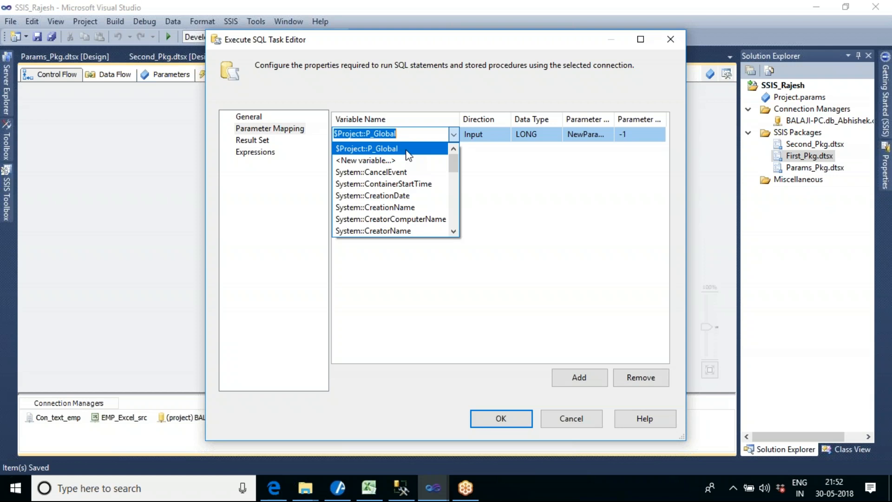
left_click(587, 420)
left_click(587, 420)
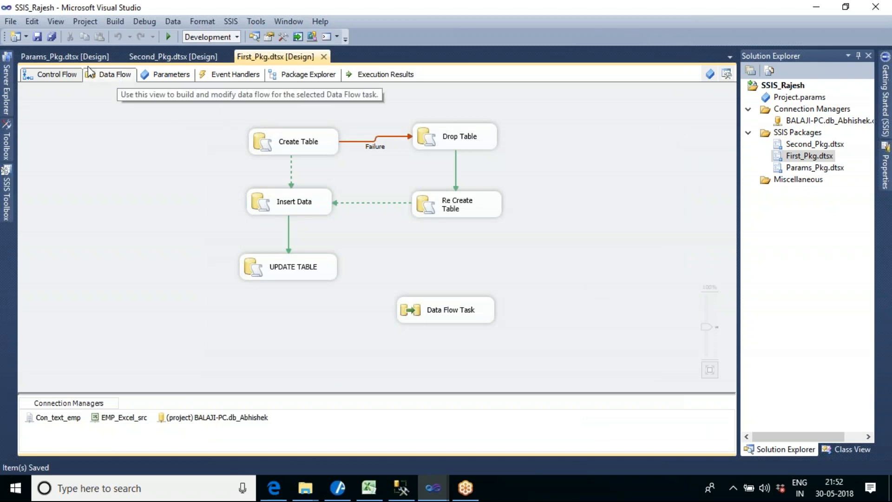
Return to the control flow of Params_Pkg and align the Create table task above the Inserting data task with more space between them.
left_click(63, 57)
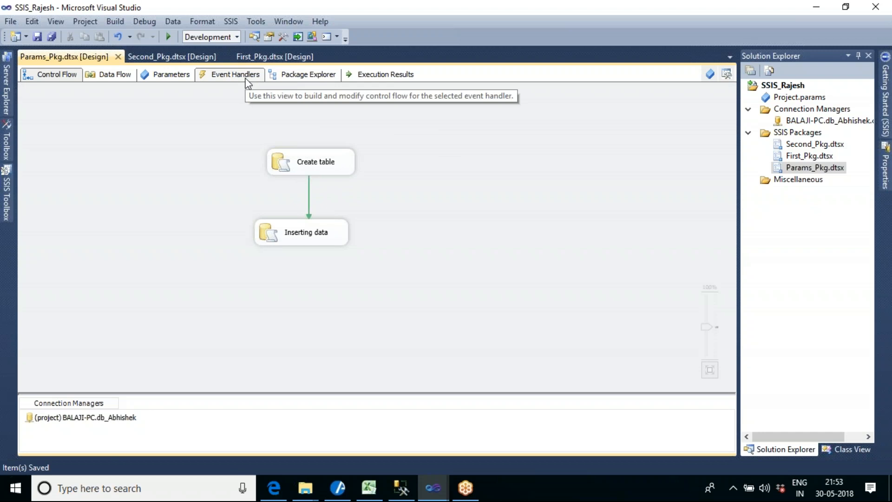
left_click(313, 161)
left_click_drag(313, 162, 299, 156)
left_click(325, 237)
left_click_drag(325, 236, 310, 234)
left_click(384, 234)
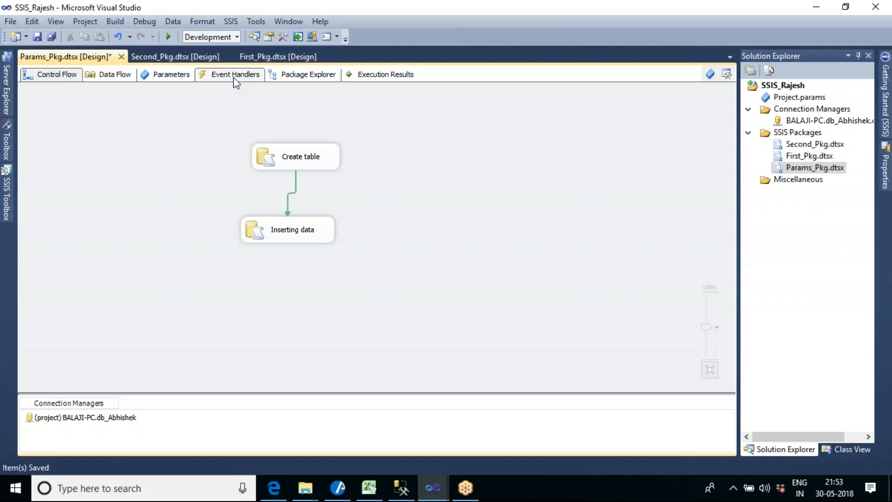
left_click(320, 157)
left_click_drag(321, 157, 307, 156)
left_click(382, 190)
left_click_drag(322, 233, 317, 259)
left_click(364, 221)
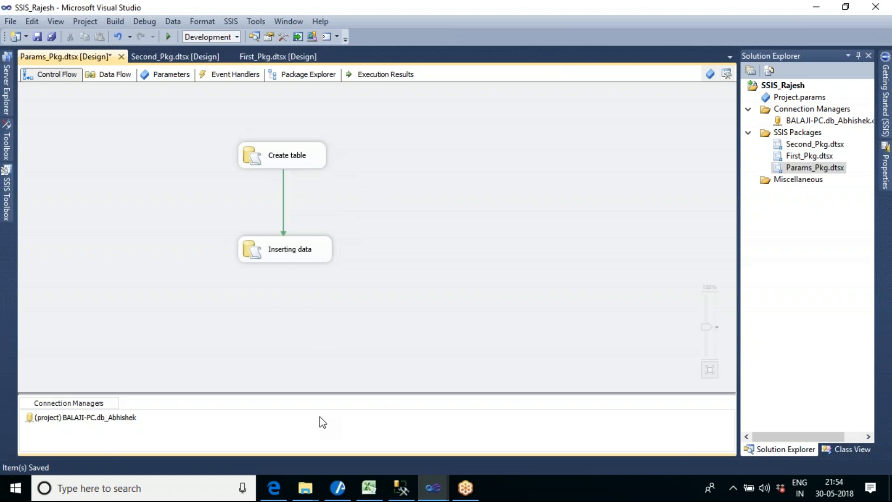
Review the Create table task's SQL statement without changes, run Params_Pkg and stop debugging.
double_click(310, 165)
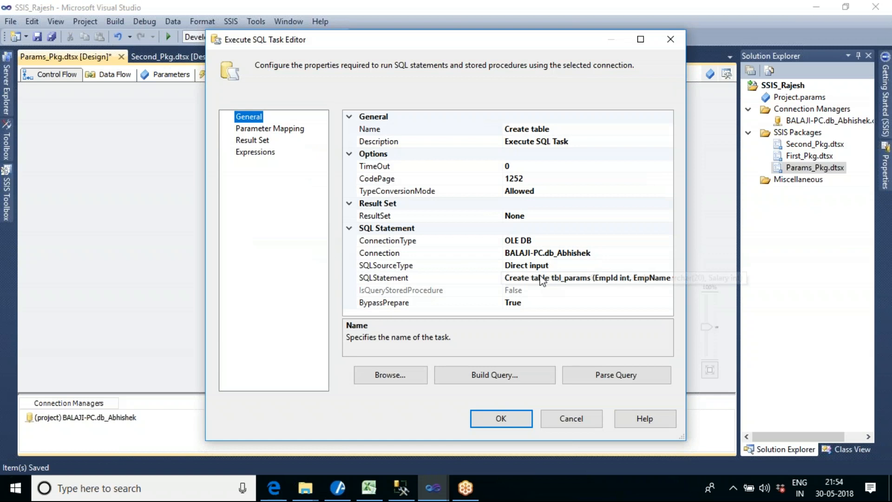
left_click(579, 417)
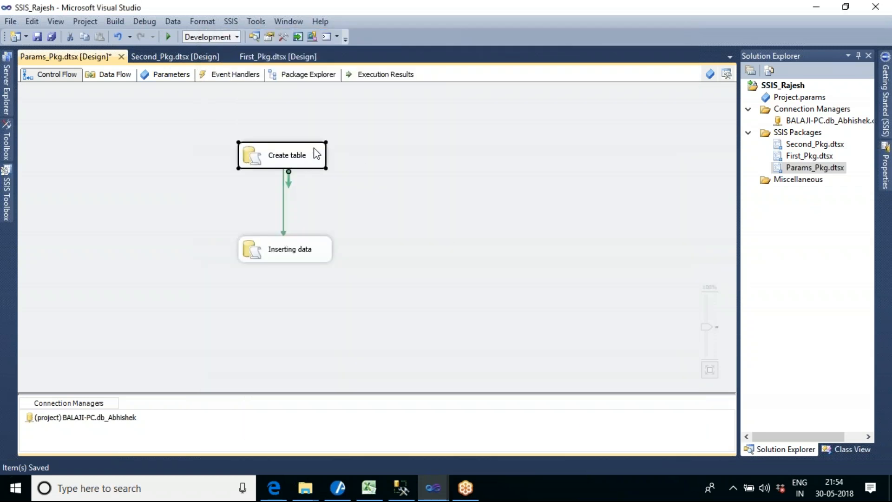
left_click(167, 36)
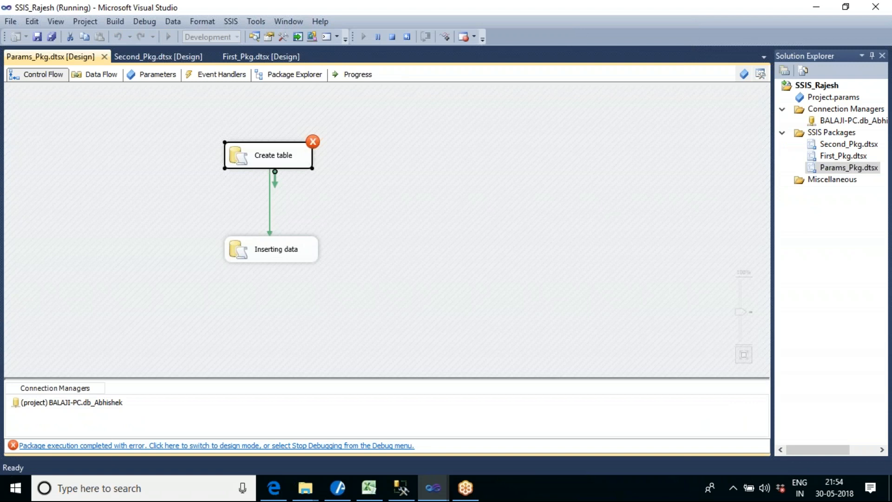
left_click(391, 38)
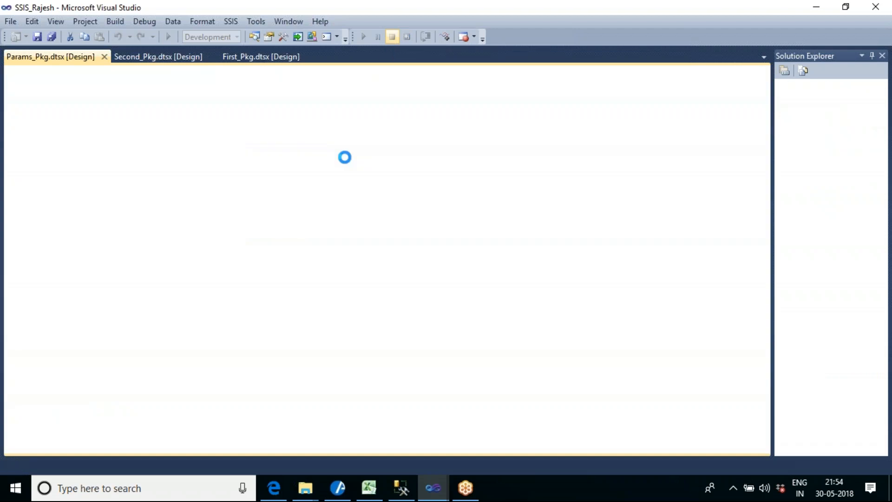
left_click(330, 199)
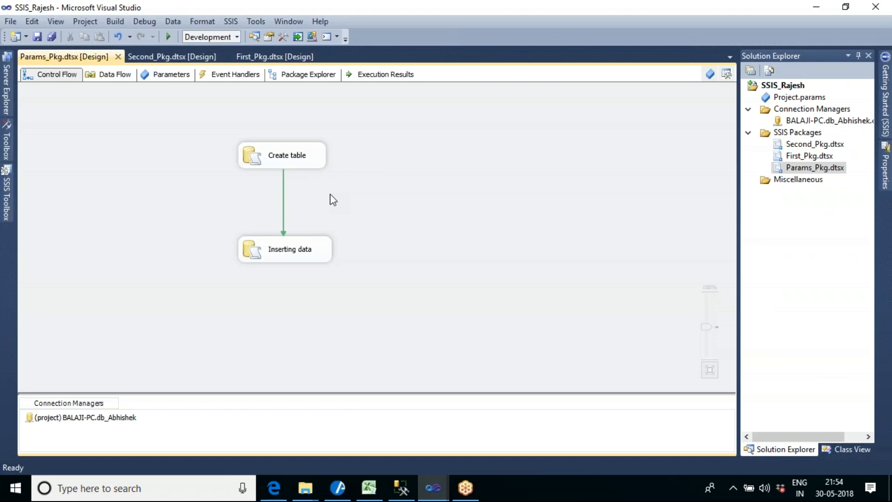
Move the Create table task down closer to the Inserting data task.
left_click_drag(308, 159, 316, 191)
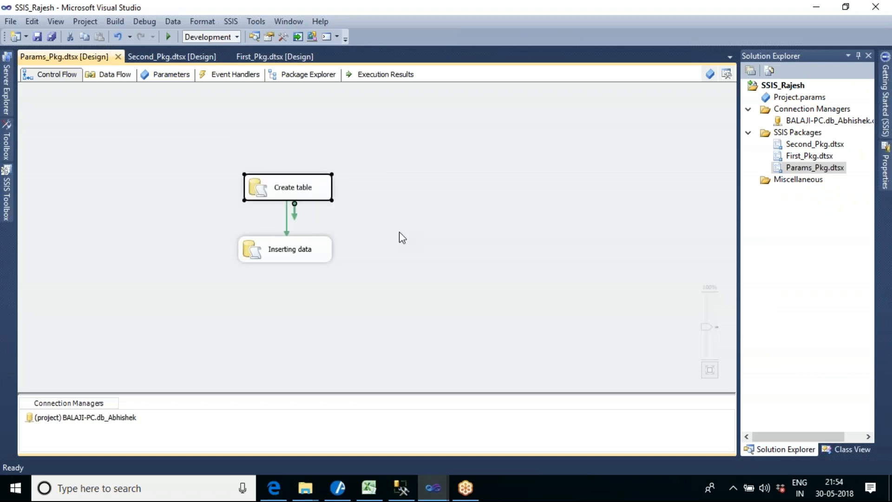
left_click(418, 241)
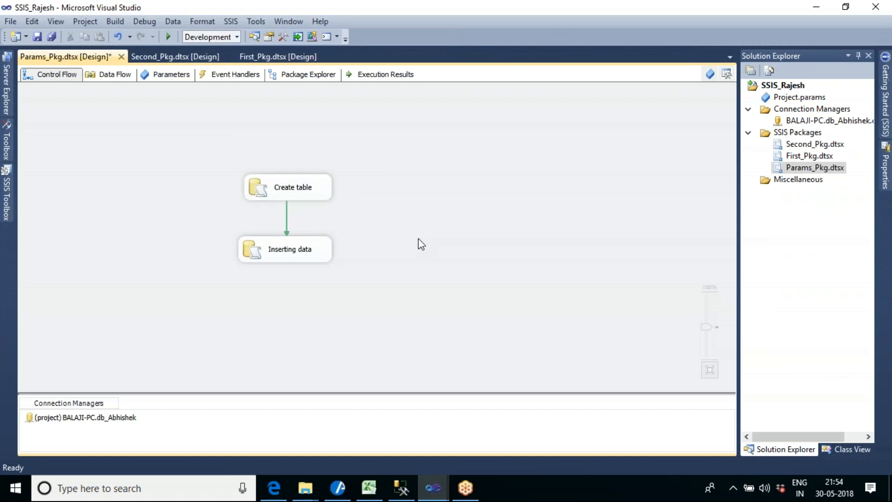
left_click(312, 189)
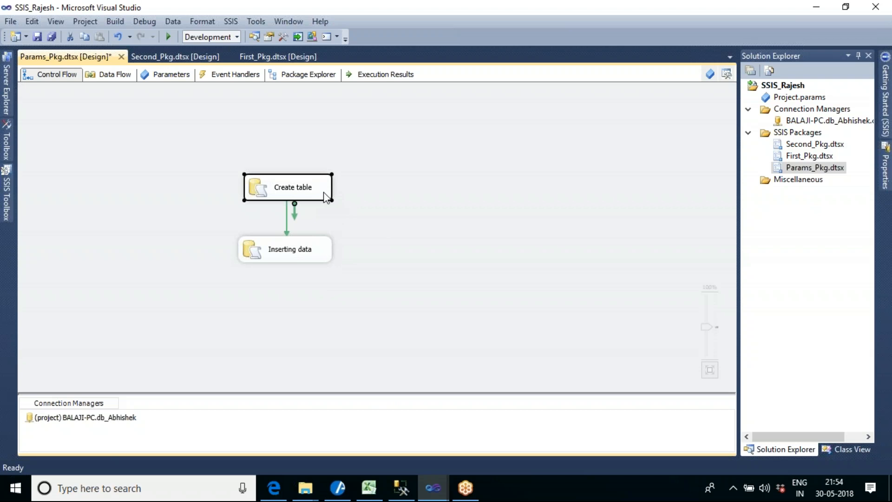
left_click(398, 145)
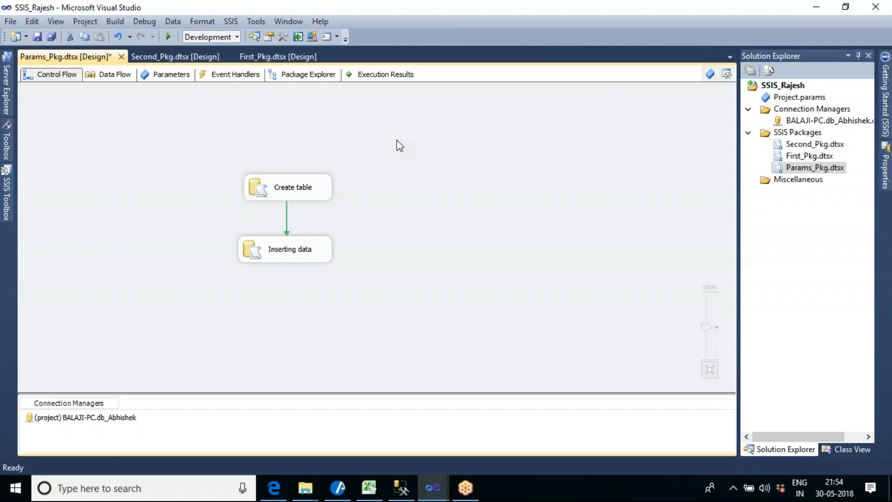
Examine the event types available for event handlers of the Params_Pkg executable.
left_click(245, 74)
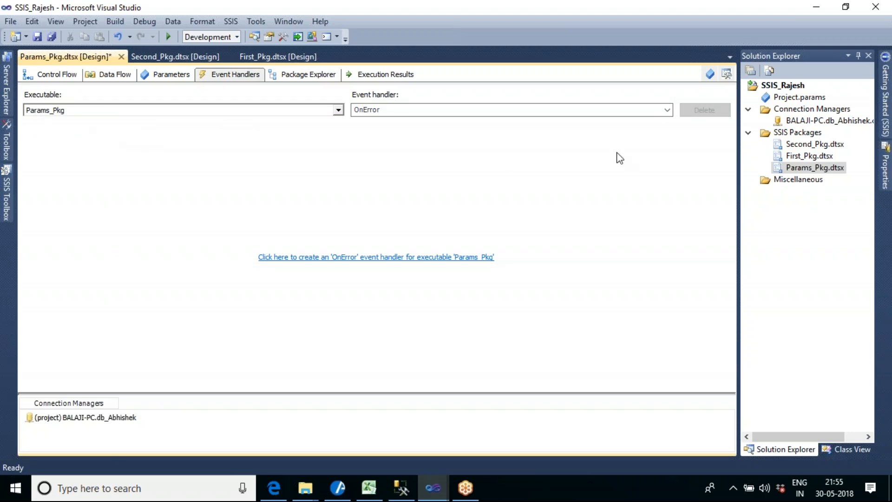
left_click(666, 110)
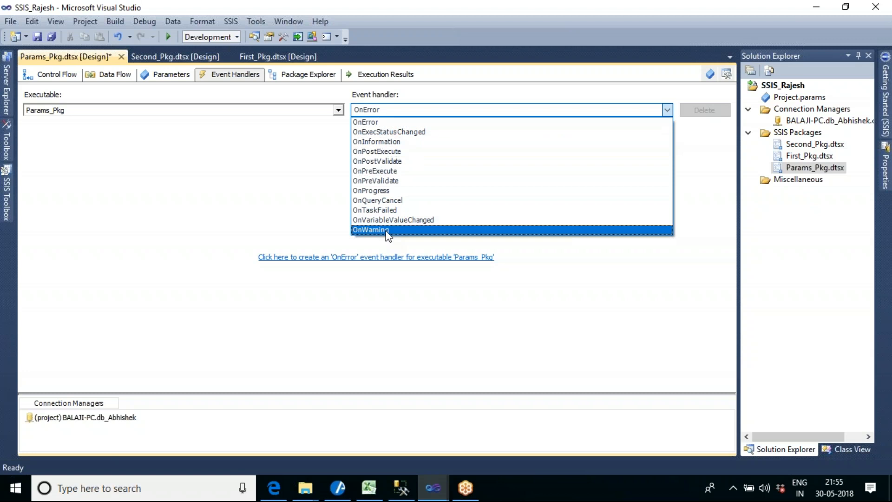
left_click(259, 187)
Choose the Create table task as the executable for the event handler.
left_click(338, 111)
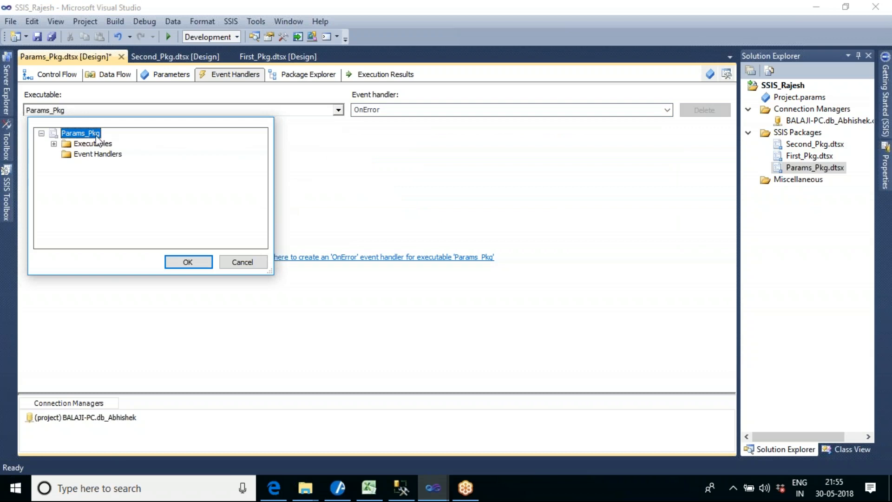
left_click(54, 144)
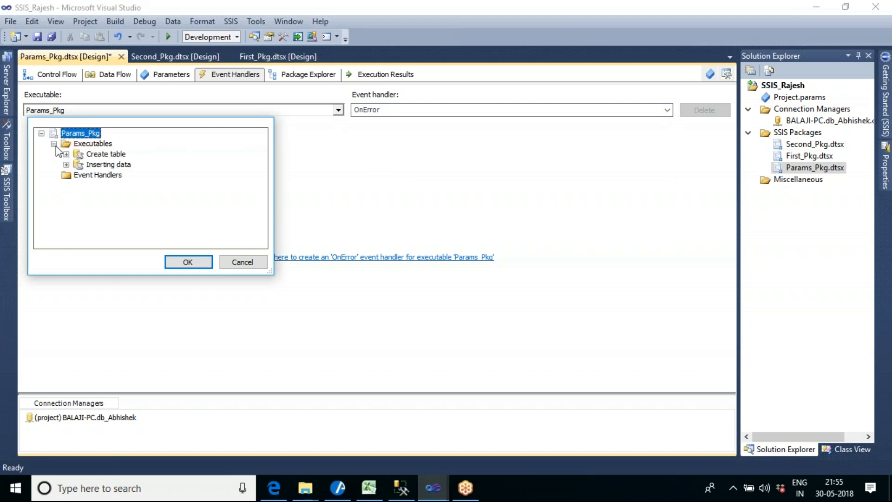
left_click(118, 155)
left_click(124, 165)
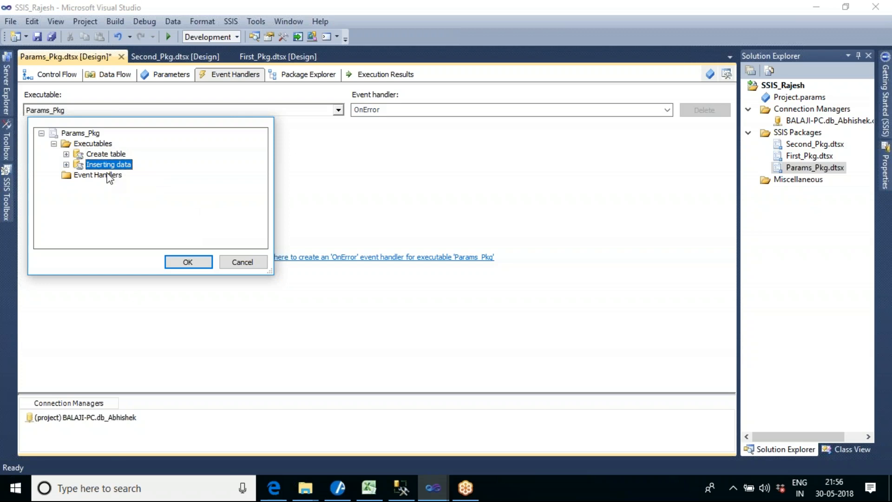
left_click(95, 155)
left_click(190, 262)
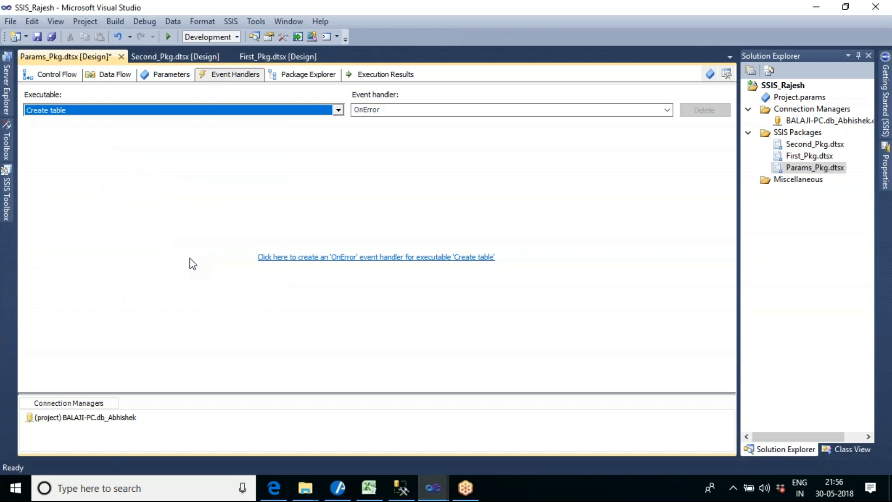
Recheck the Create table task in the control flow and choose OnPreExecute as its event handler type.
left_click(58, 74)
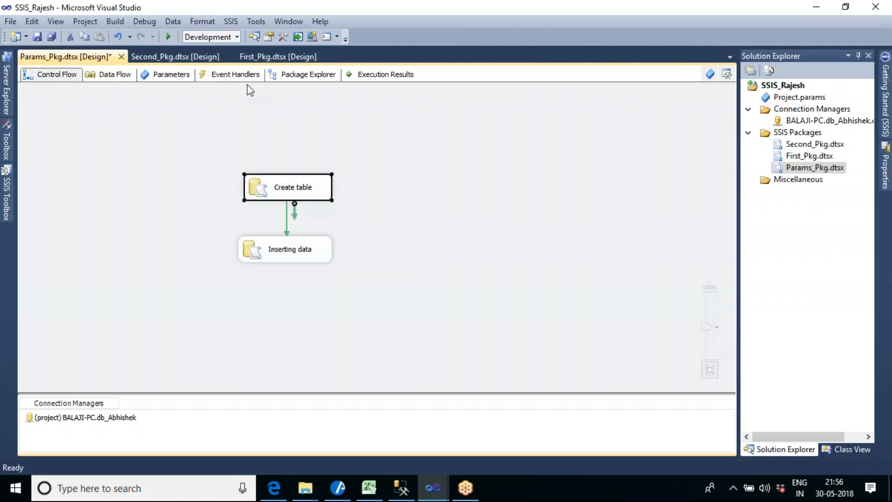
left_click(233, 77)
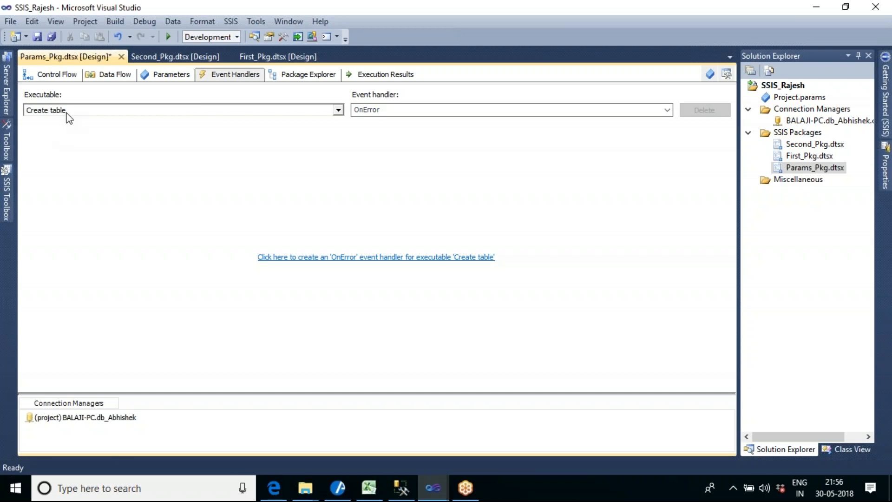
left_click(667, 111)
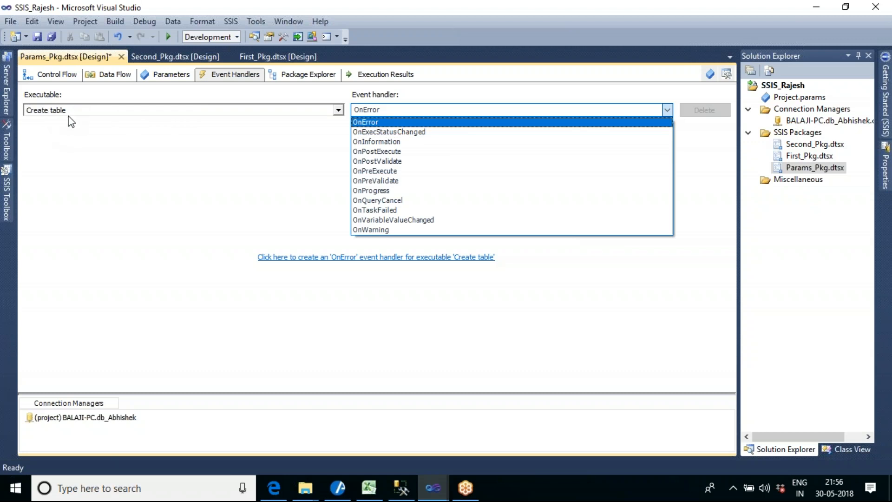
left_click(390, 175)
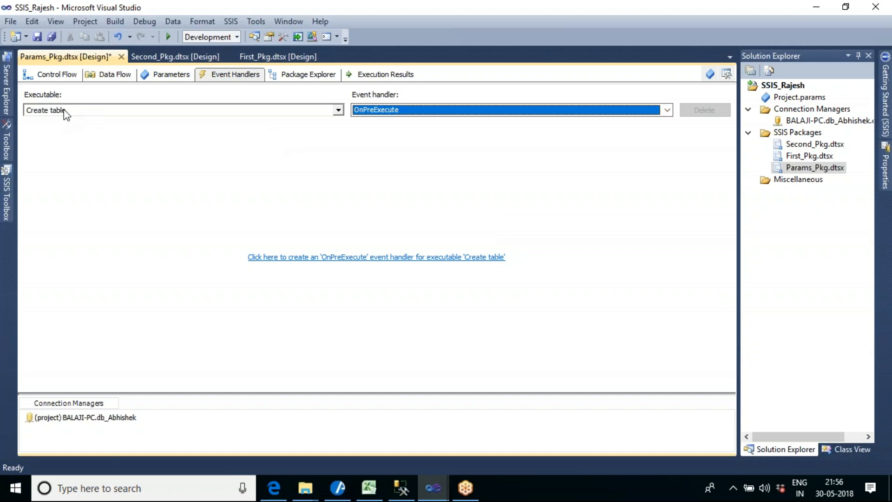
Create the OnPreExecute event handler for Create table and add an Execute SQL Task to it.
left_click(356, 260)
left_click(8, 205)
left_click(81, 97)
left_click_drag(82, 102, 283, 182)
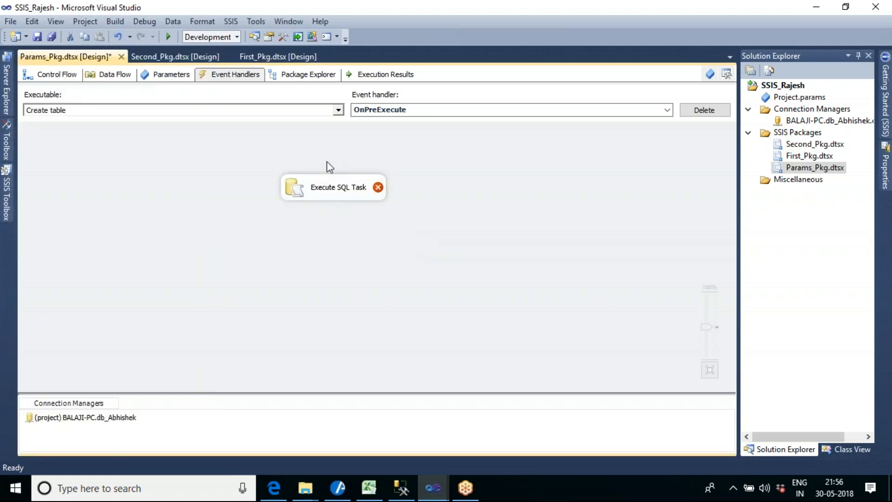
Rename the Execute SQL Task in Create table's OnPreExecute event handler to "drop table task".
left_click(29, 75)
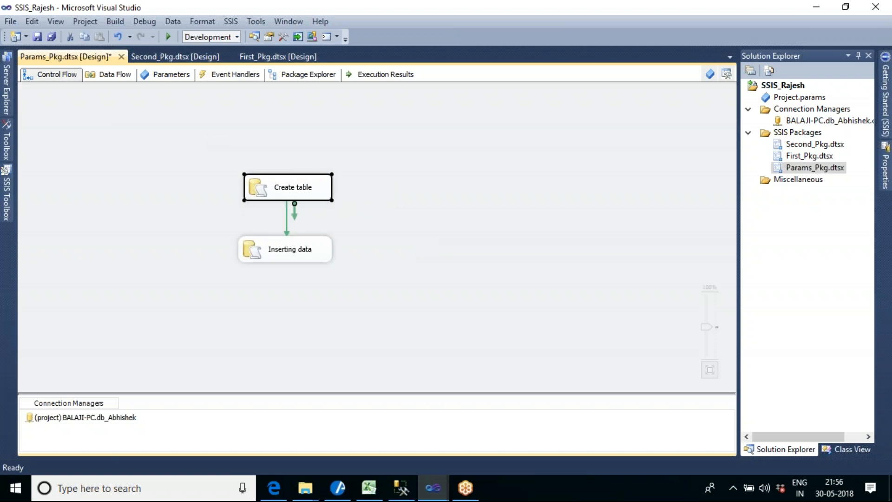
left_click(230, 74)
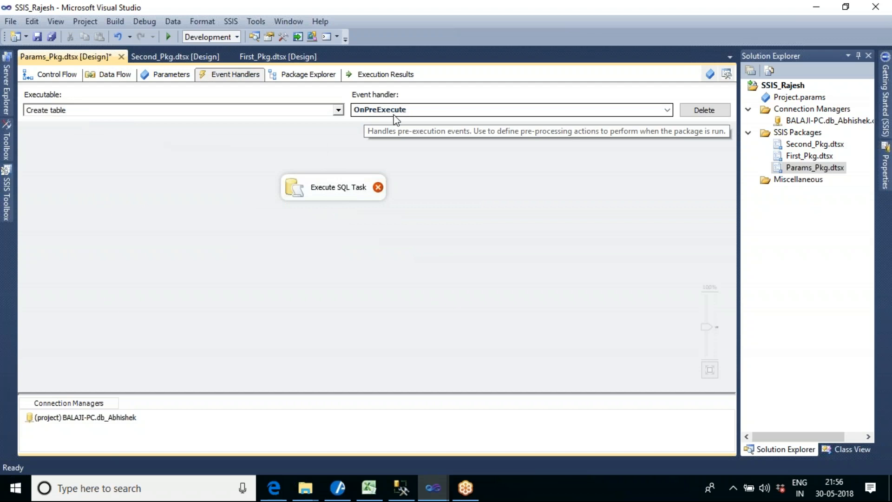
double_click(346, 188)
left_click(576, 128)
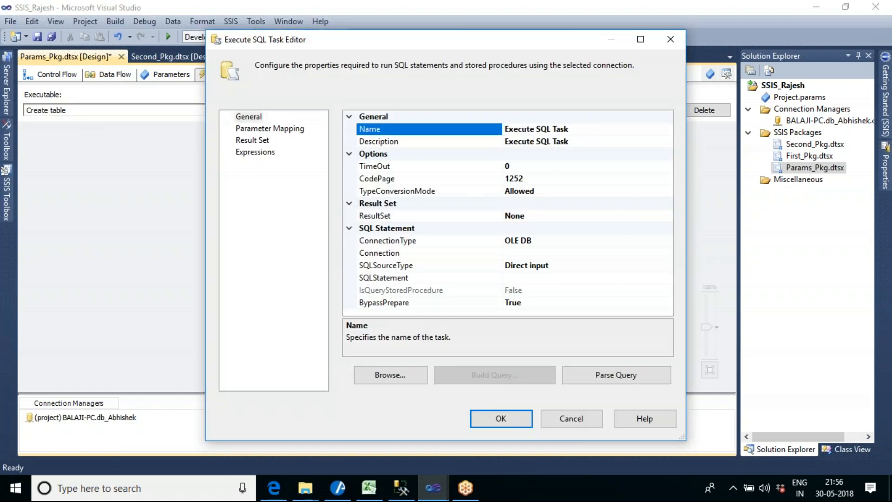
left_click_drag(583, 128, 497, 129)
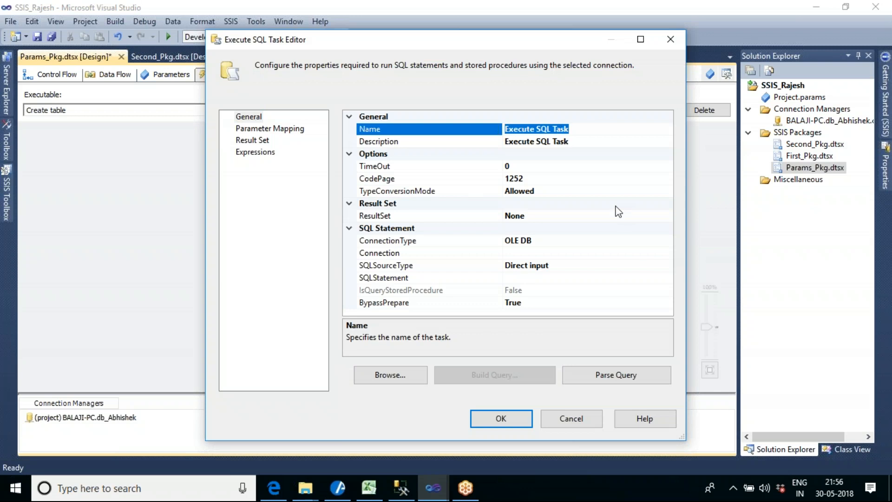
type("drop table task")
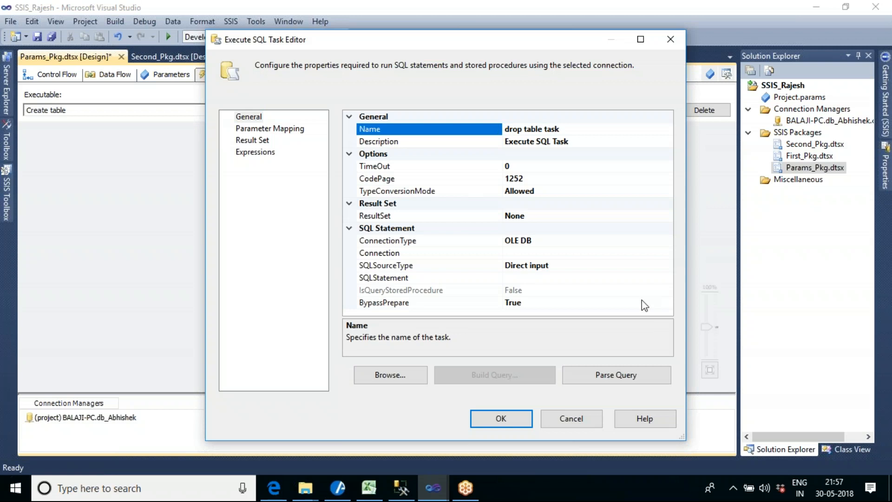
Assign the existing project database connection to drop table task and set its SQL statement to DROP TABLE TBL_Params.
left_click(601, 253)
left_click(667, 253)
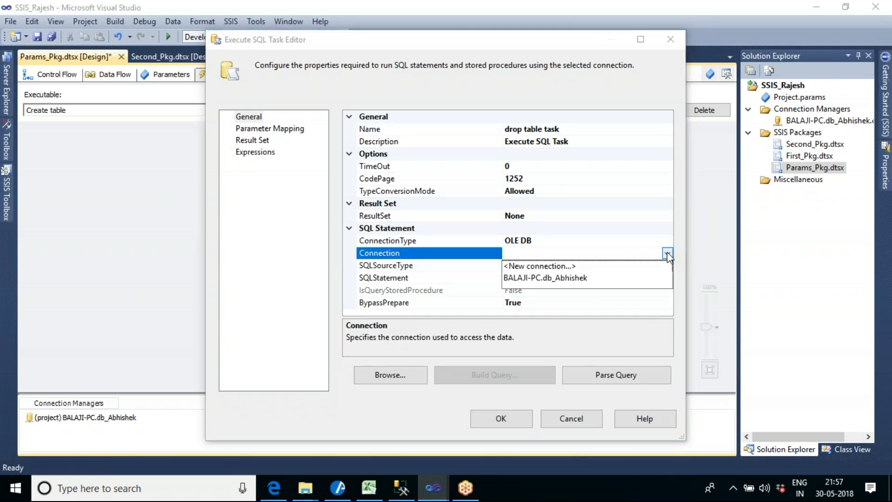
left_click(532, 278)
left_click(530, 279)
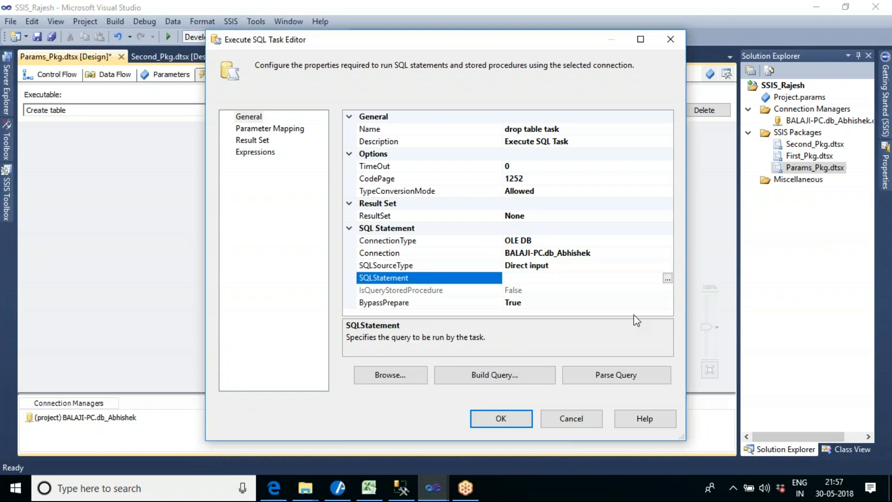
type("DROP TABLE TBL_Params")
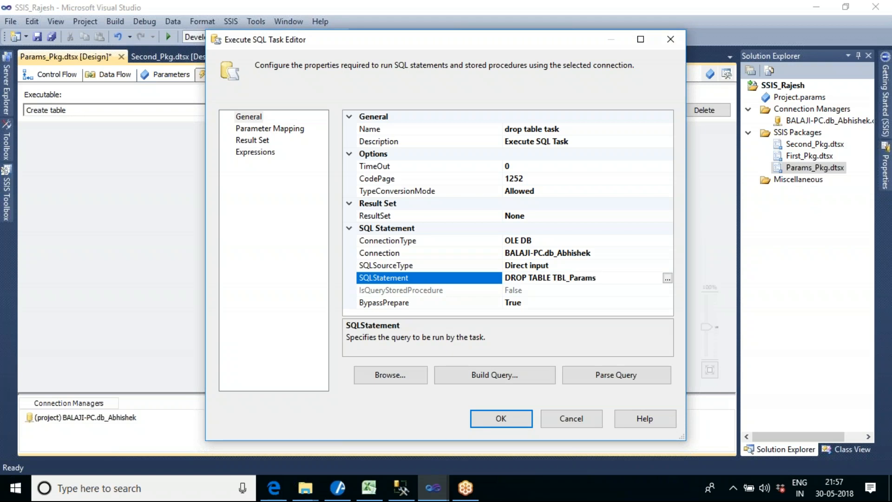
left_click(483, 422)
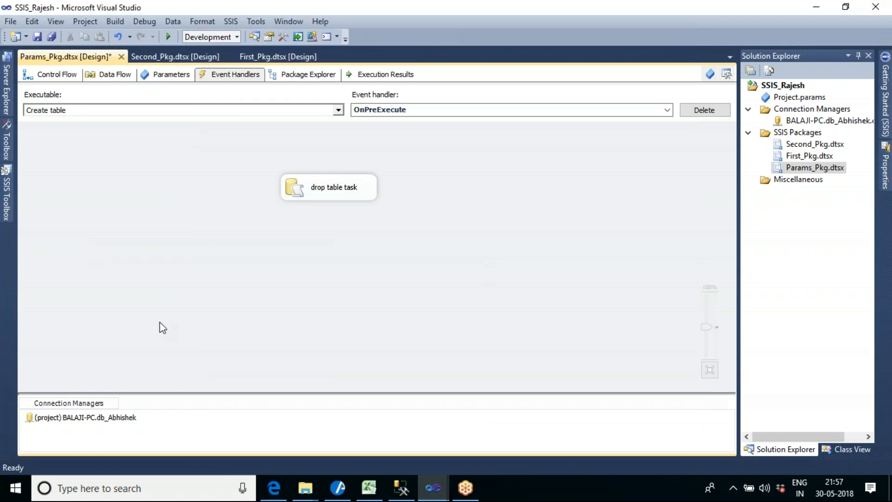
Compare the Create table task in the control flow with drop table task in its OnPreExecute event handler.
left_click(55, 74)
left_click(460, 241)
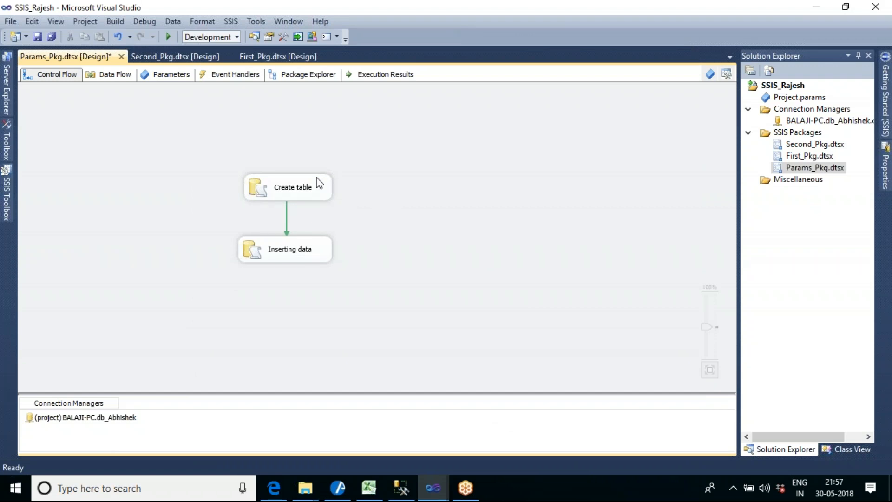
left_click(307, 192)
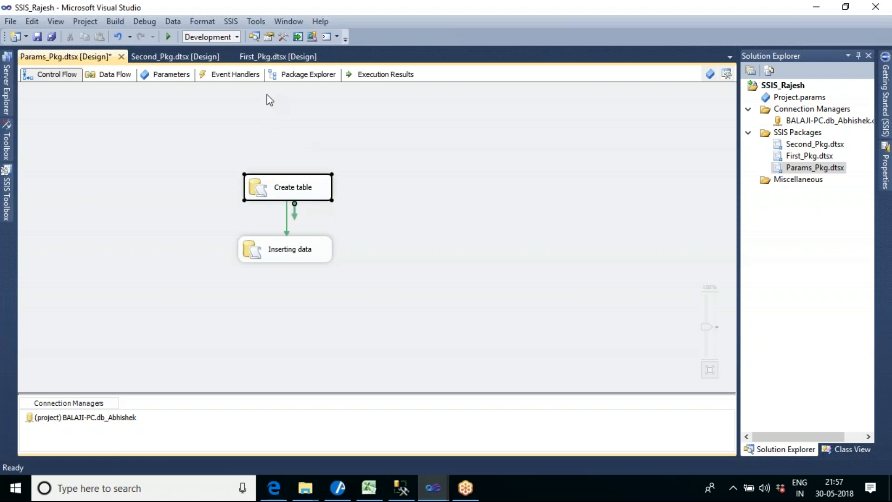
left_click(236, 76)
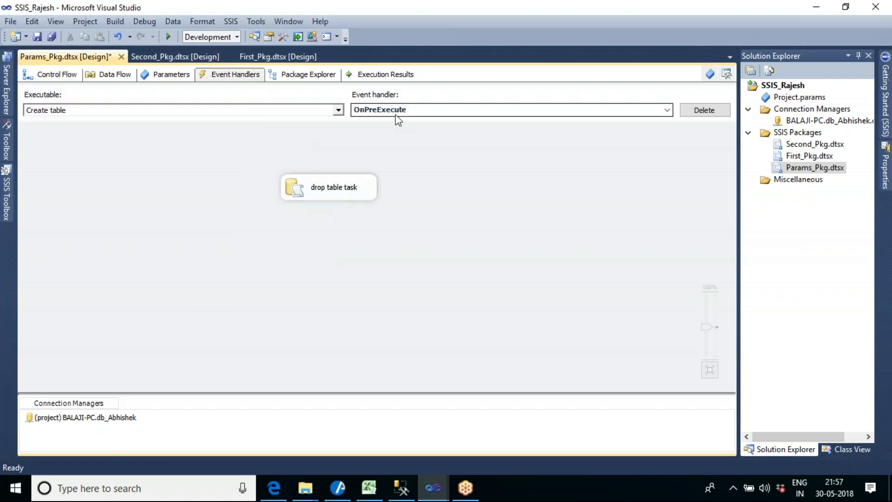
left_click(45, 78)
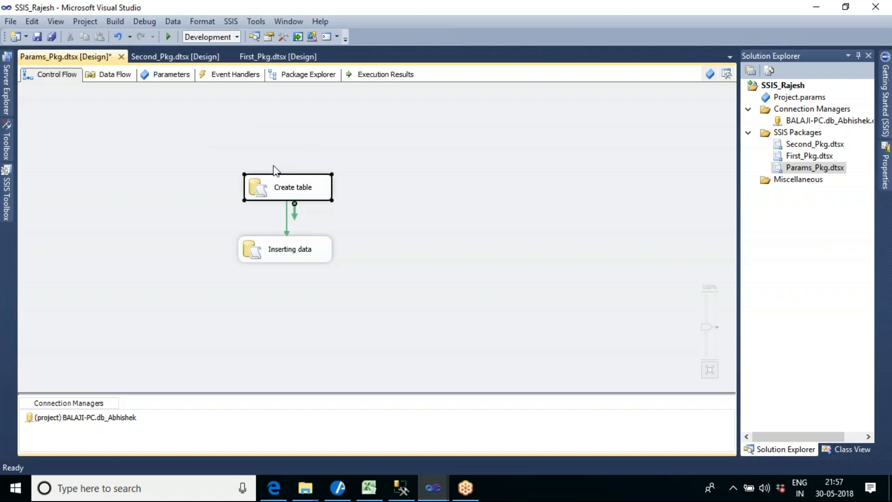
left_click(242, 78)
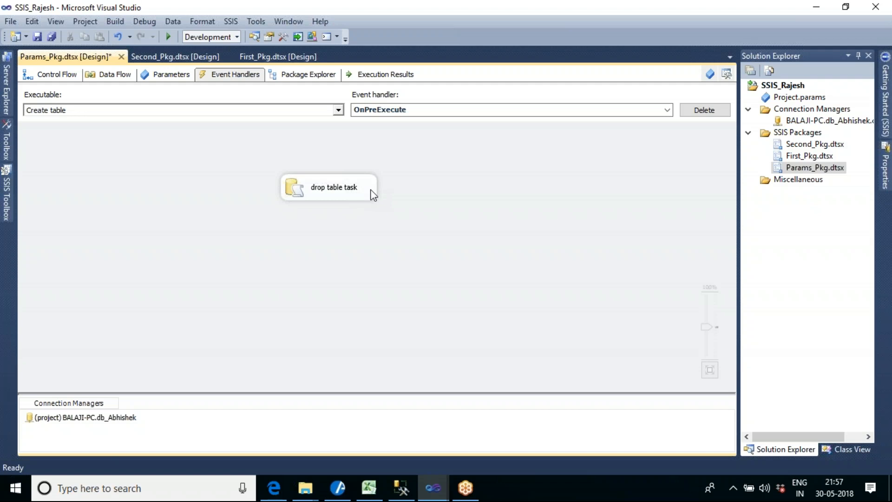
left_click(71, 76)
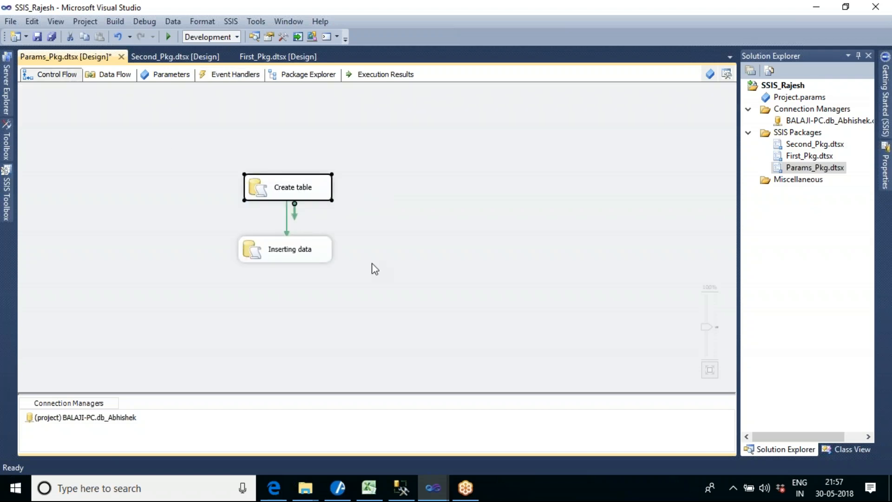
left_click(384, 235)
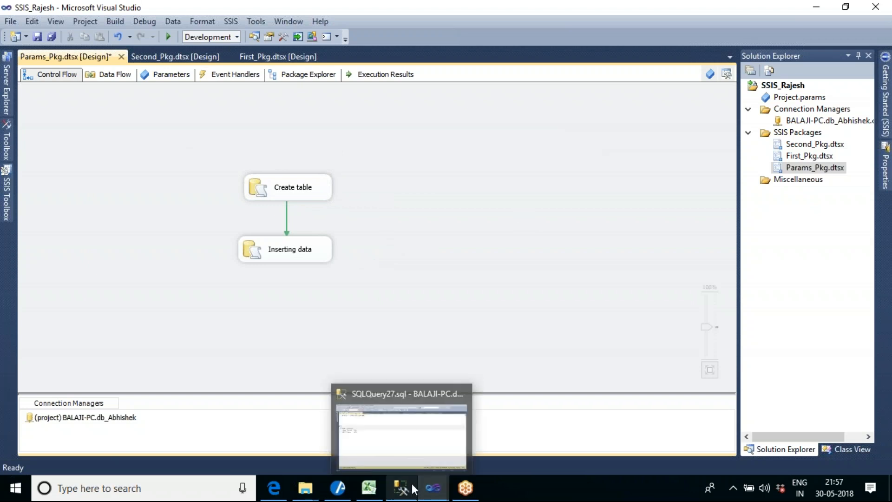
Run Params_Pkg and check its outcome in the event handler and with the tbl_params query in SQL Server Management Studio.
left_click(166, 37)
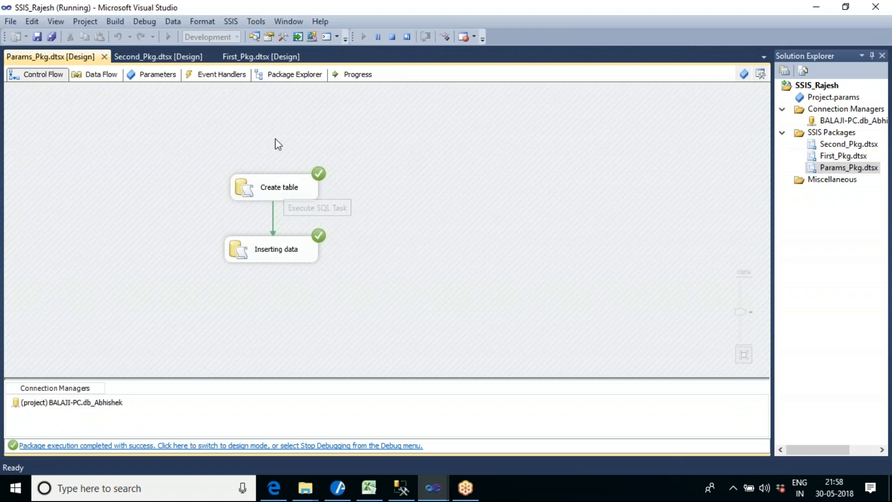
left_click(221, 79)
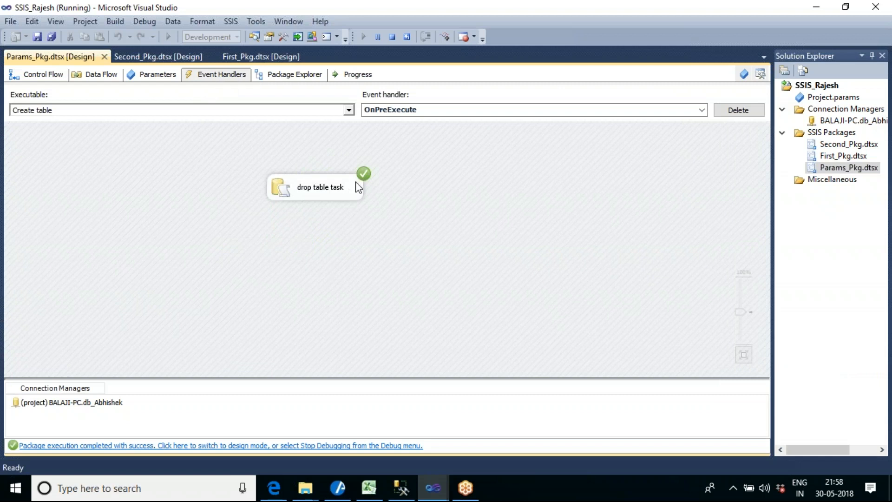
left_click(415, 496)
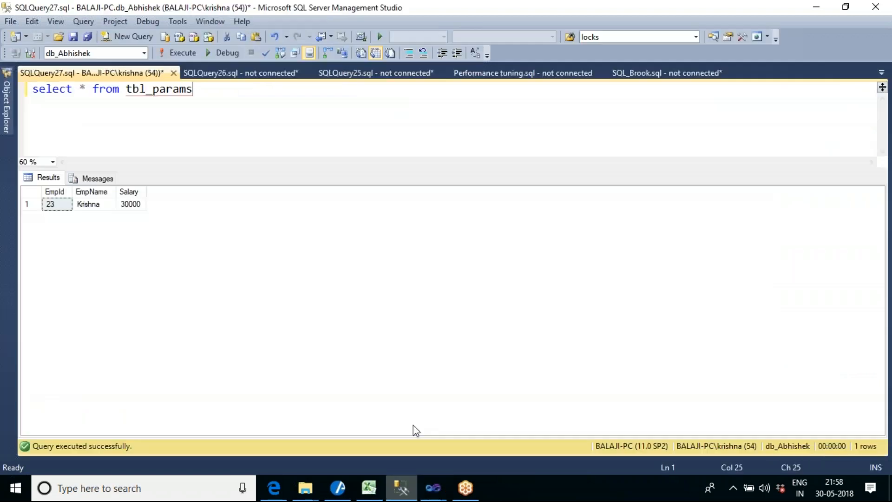
key("F5")
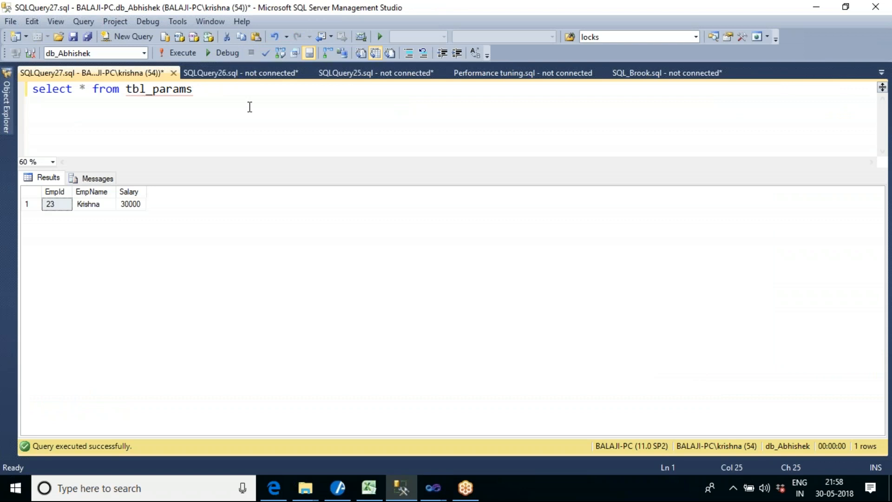
Switch back to the SSIS_Rajesh project in Visual Studio and stop debugging Params_Pkg from its control flow.
left_click(433, 487)
left_click(500, 422)
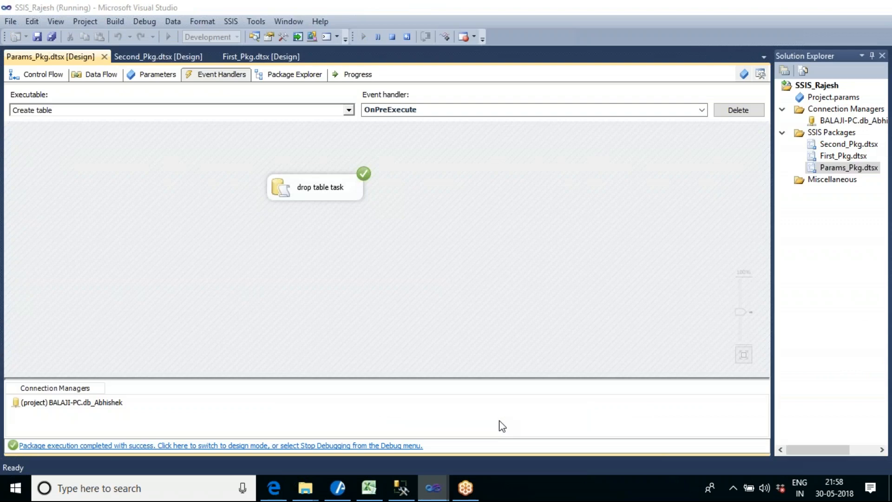
left_click(42, 74)
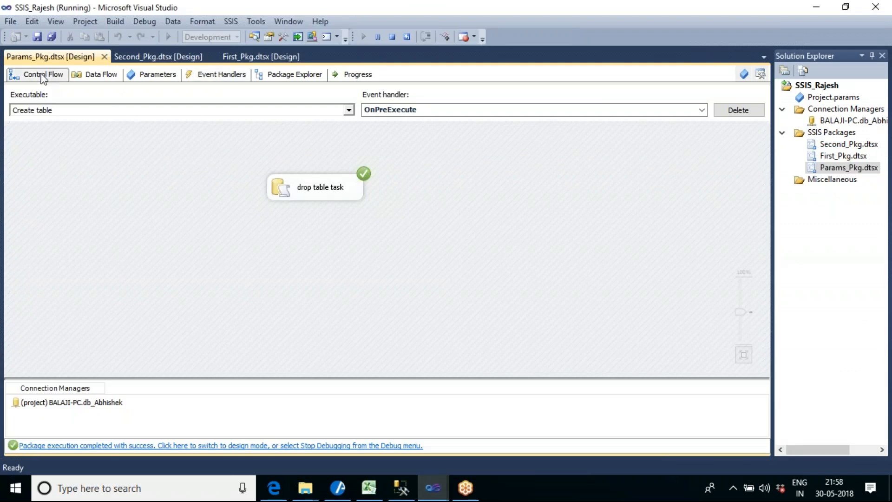
left_click(392, 37)
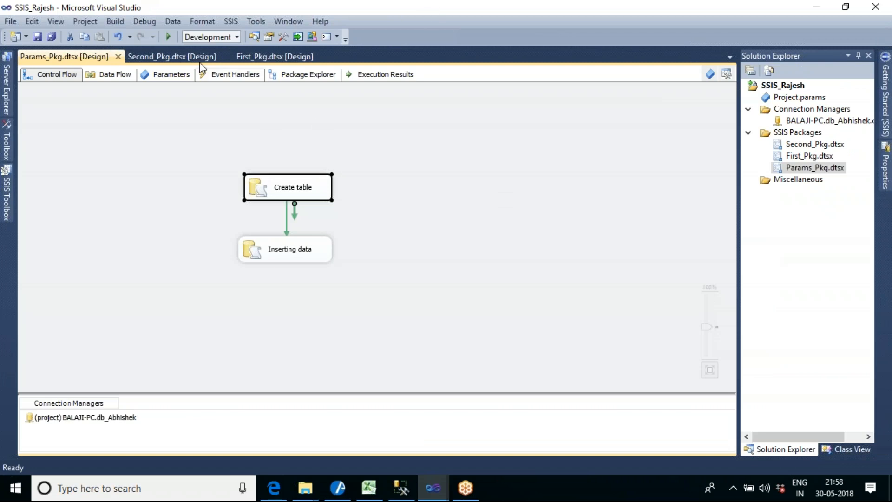
Run Params_Pkg again, check the status of drop table task in the event handler, and stop debugging.
left_click(169, 37)
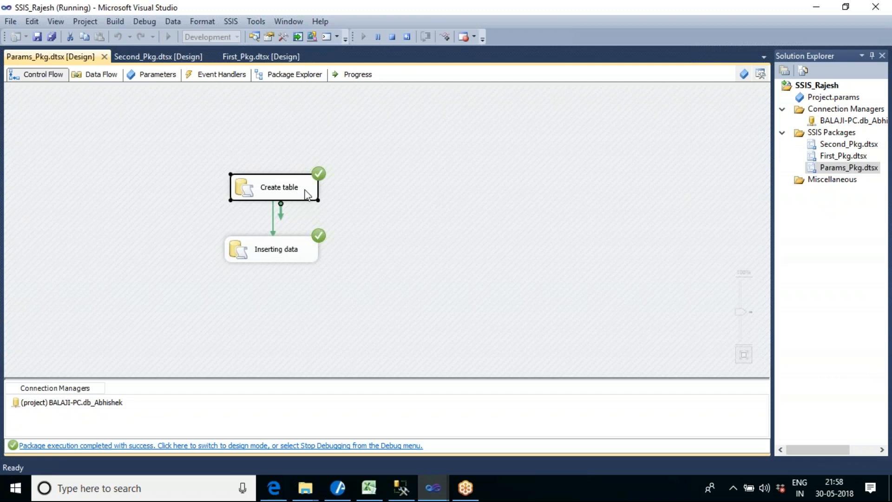
left_click(227, 76)
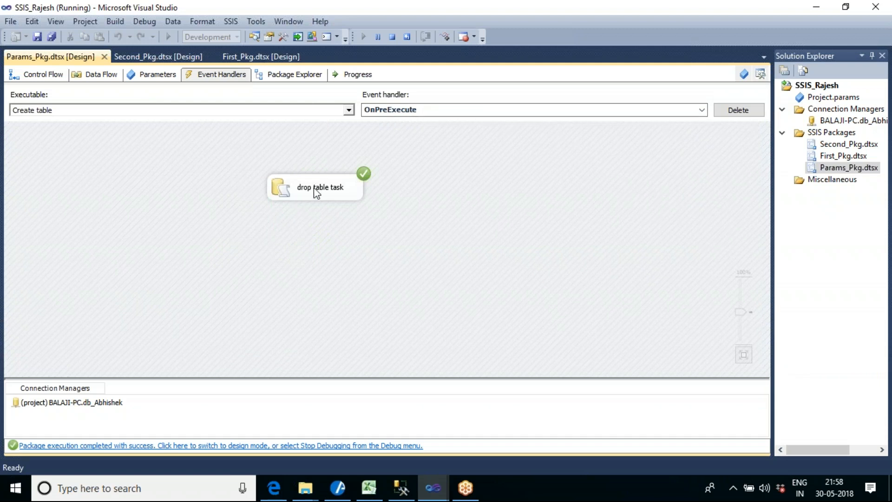
left_click(395, 40)
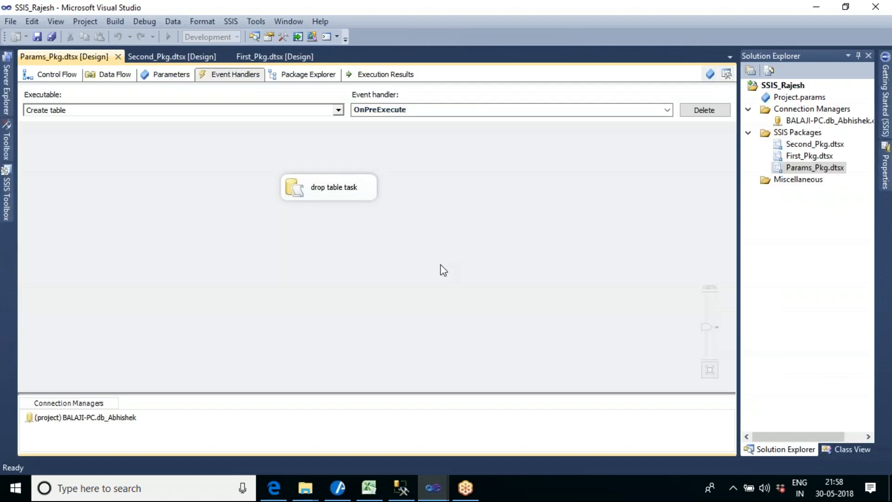
Switch to SQL Server Management Studio, write "drop table tbl_params" on its own line and execute only that statement.
left_click(401, 487)
left_click(126, 89)
key("Return")
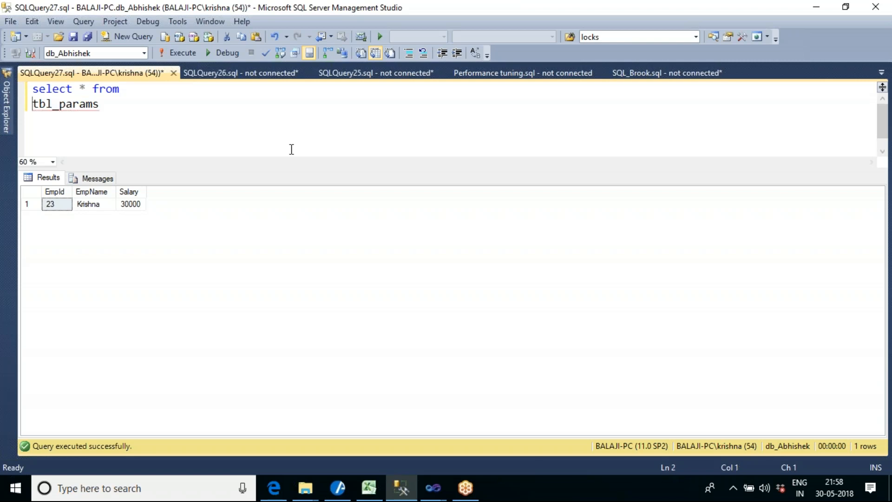
type("drop ta")
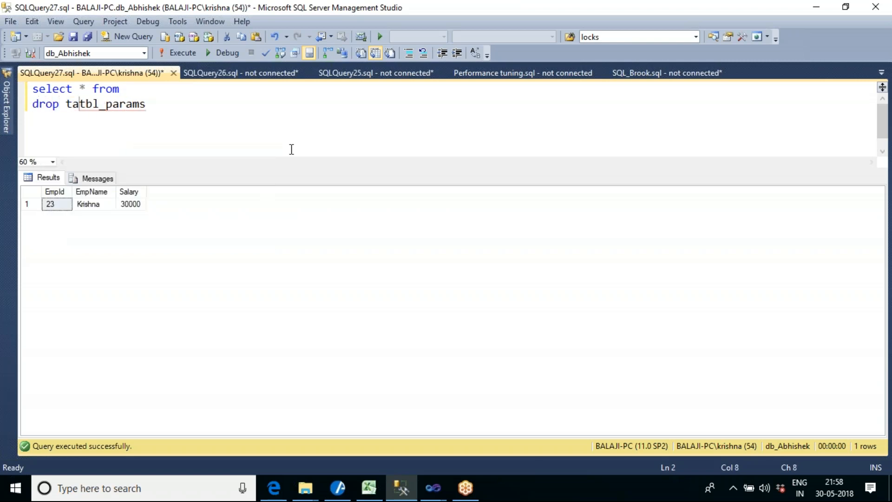
type("ble")
key("End")
key("shift+Home")
key("F5")
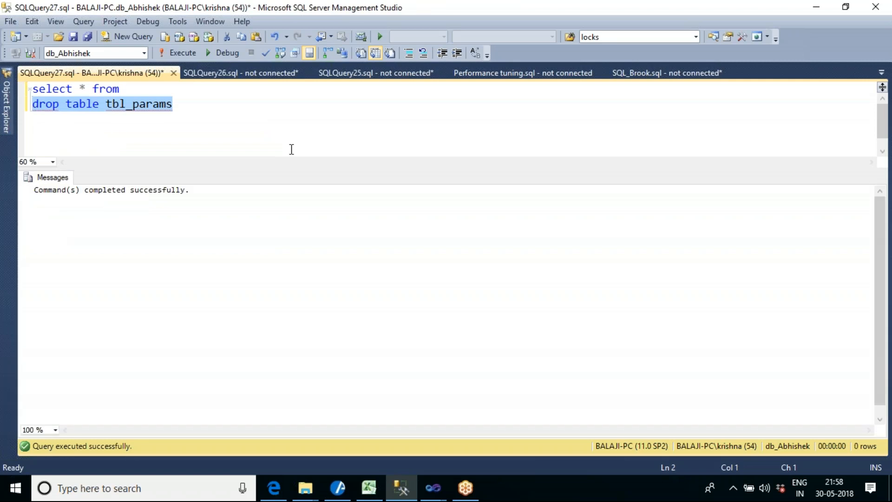
left_click(254, 104)
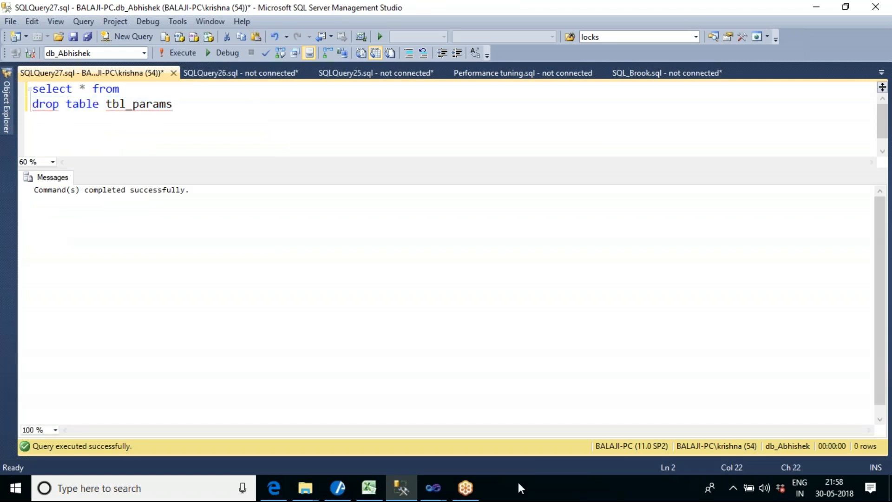
Switch to the SSIS_Rajesh project, run Params_Pkg with the table missing, and check drop table task's status in the event handler.
left_click(432, 490)
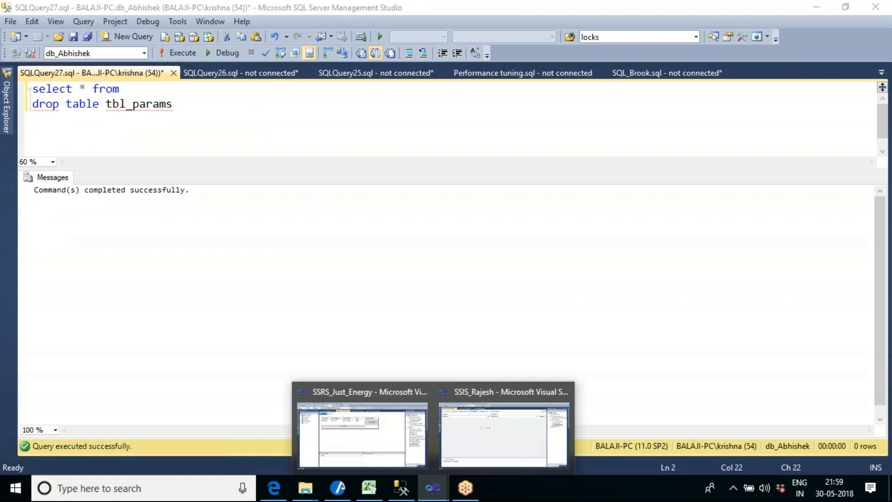
left_click(481, 449)
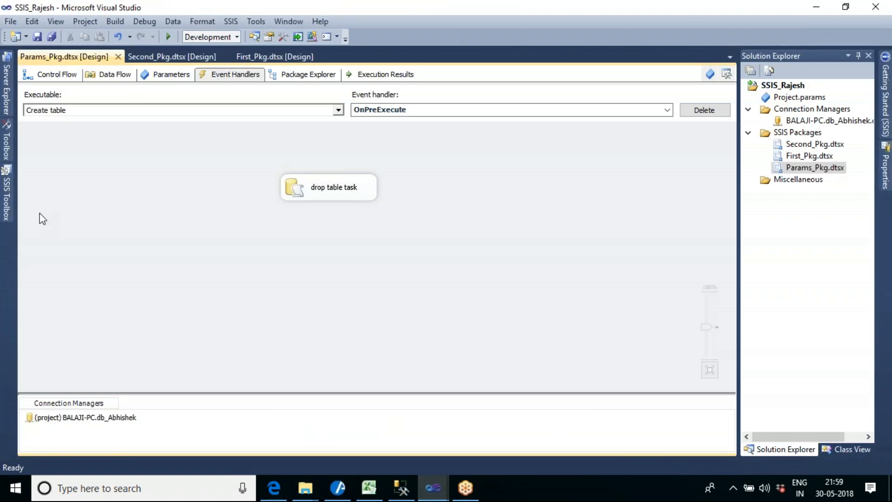
left_click(43, 75)
left_click(152, 228)
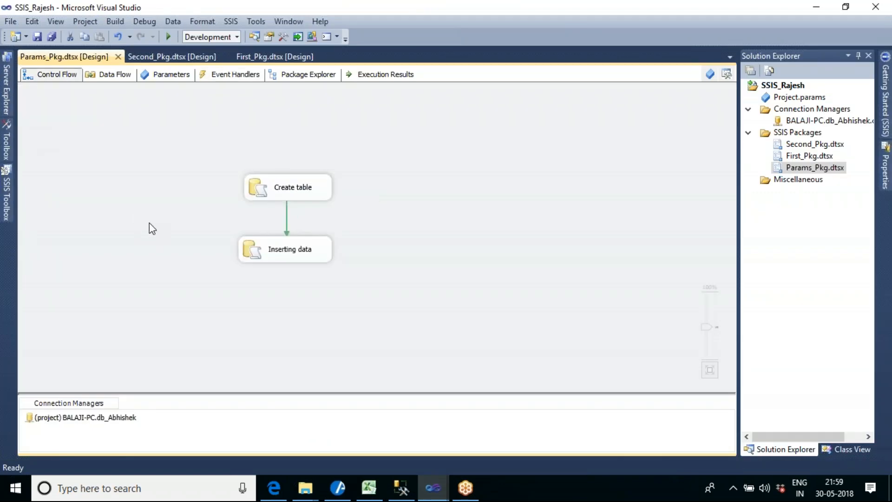
left_click(168, 36)
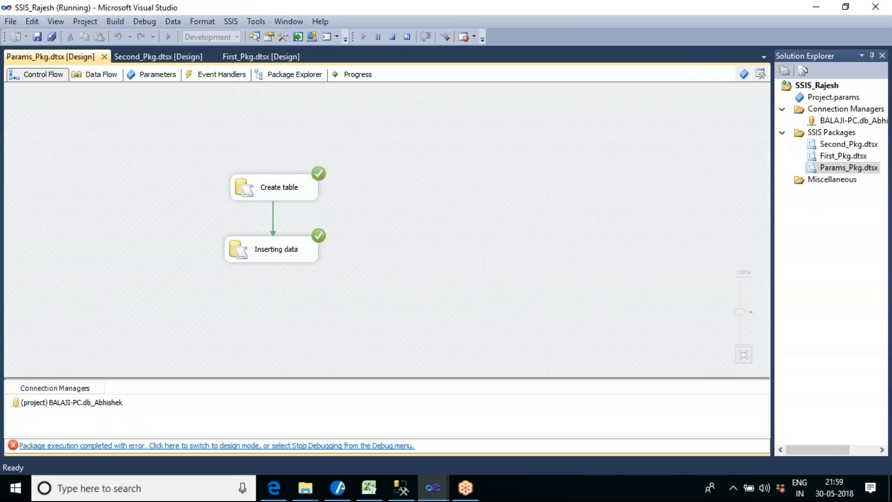
left_click(221, 76)
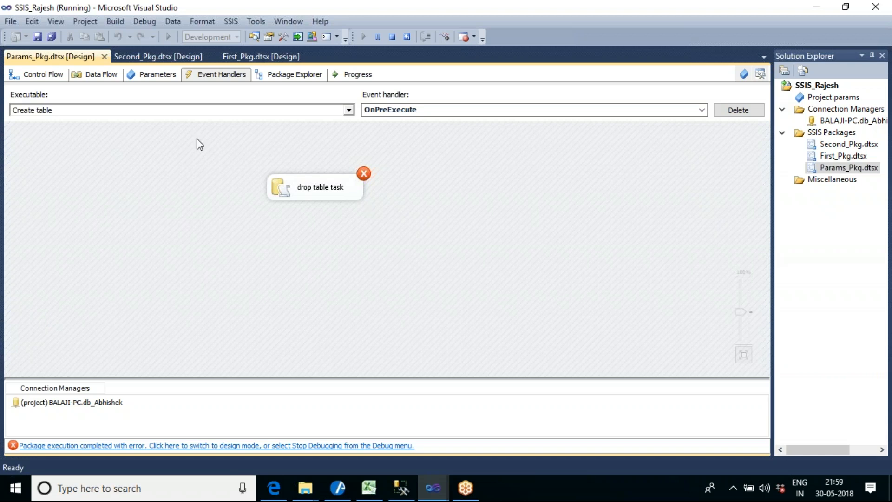
Check the task results in Params_Pkg's control flow, stop debugging, and return to Create table's OnPreExecute event handler.
left_click(39, 75)
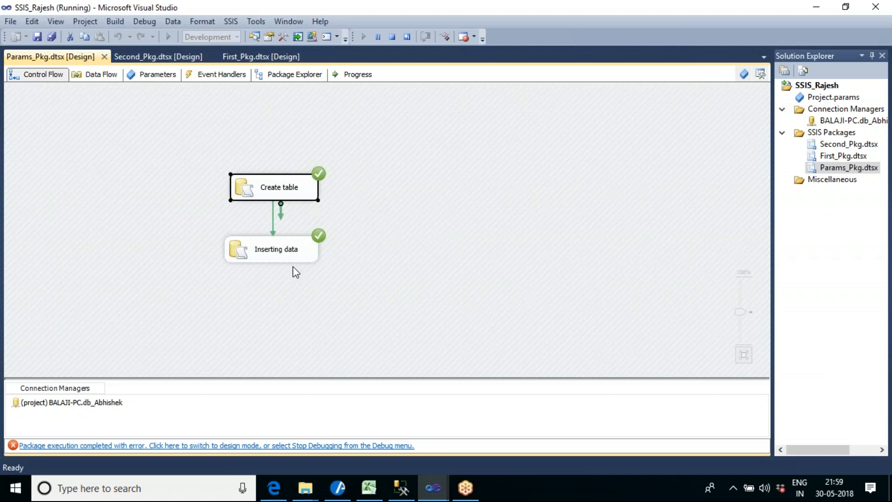
left_click(396, 37)
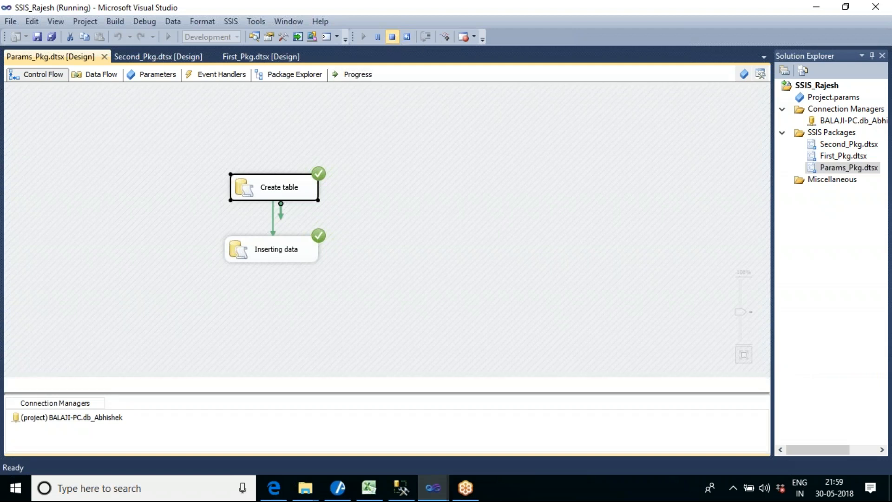
left_click(228, 76)
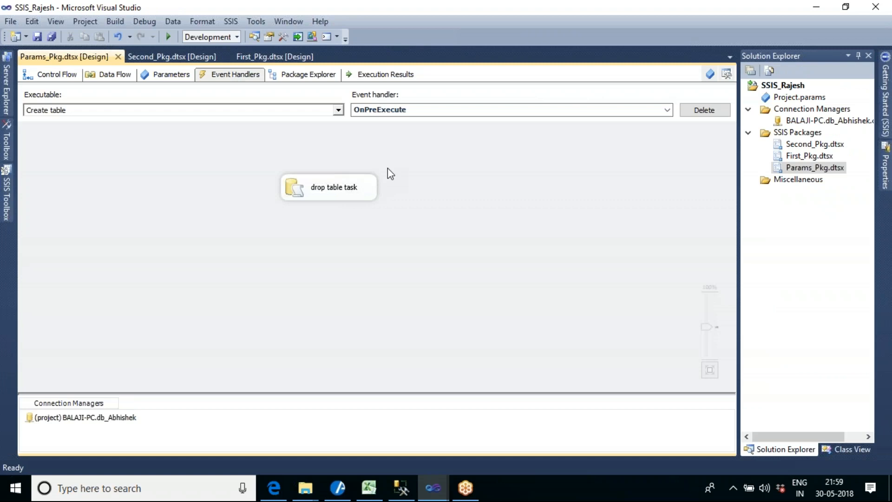
Change drop table task's SQLStatement to "DROP TABLE if exists TBL_Params" and copy the whole statement.
double_click(358, 191)
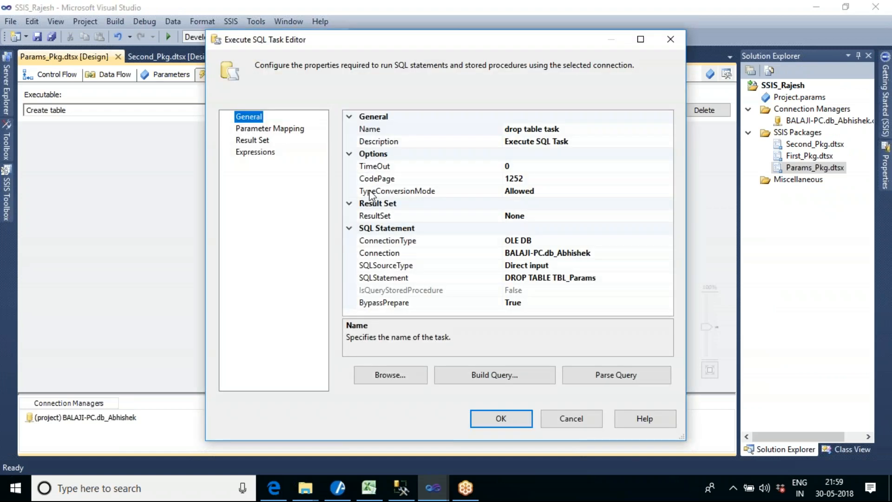
left_click(562, 277)
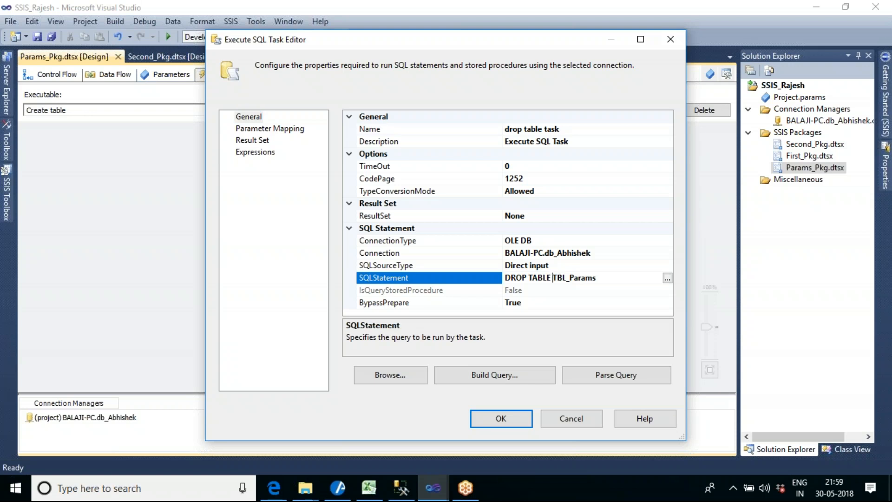
type("if exists")
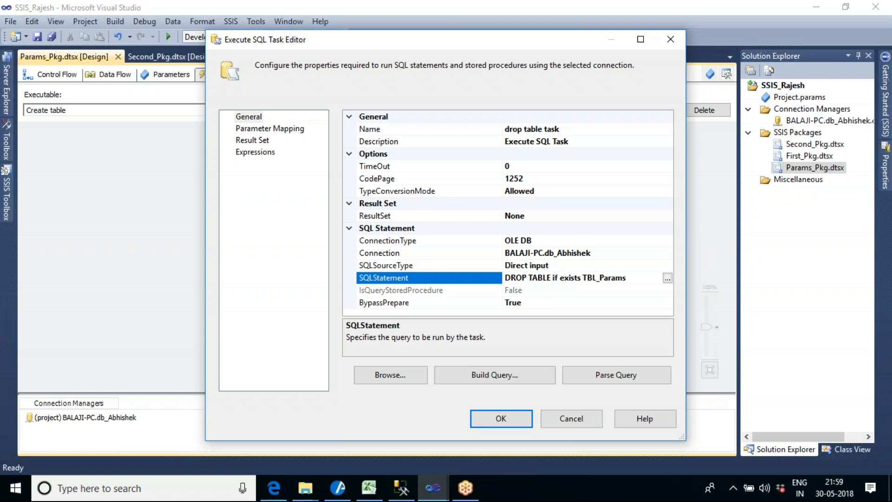
key("End")
key("ctrl+a")
key("ctrl+c")
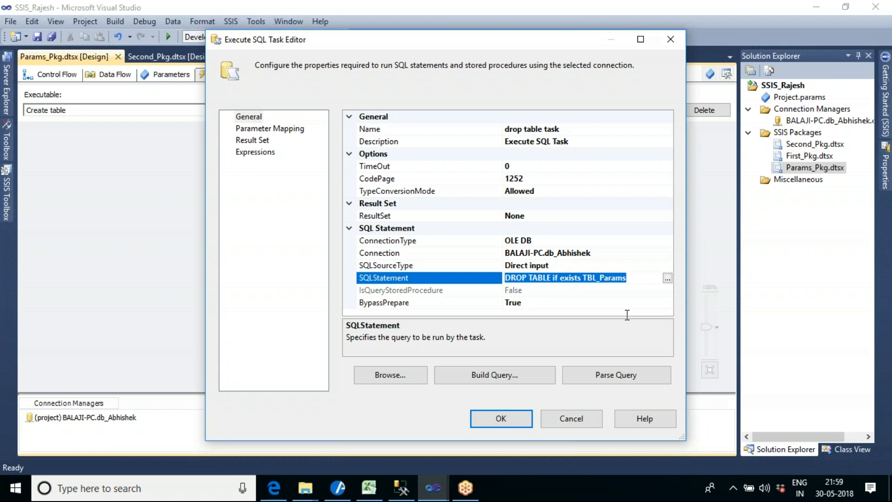
Switch to SQL Server Management Studio, replace the drop statement with the copied one, and execute only that line.
left_click(401, 487)
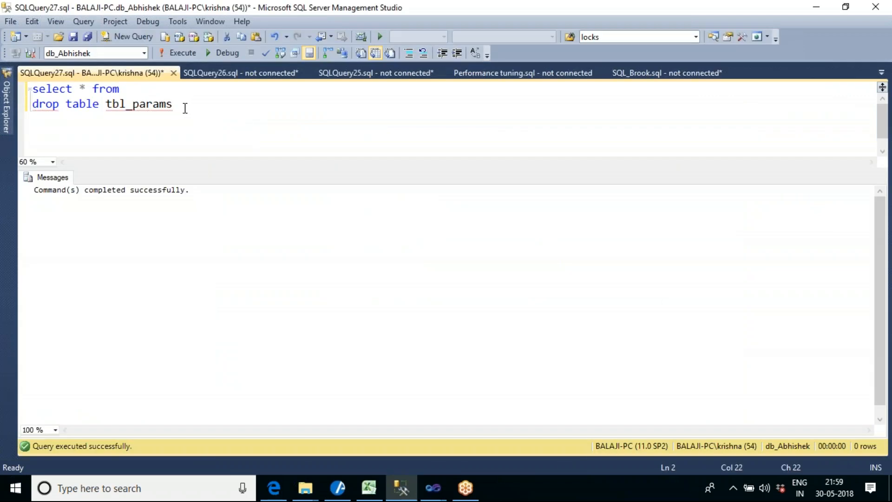
key("shift+Home")
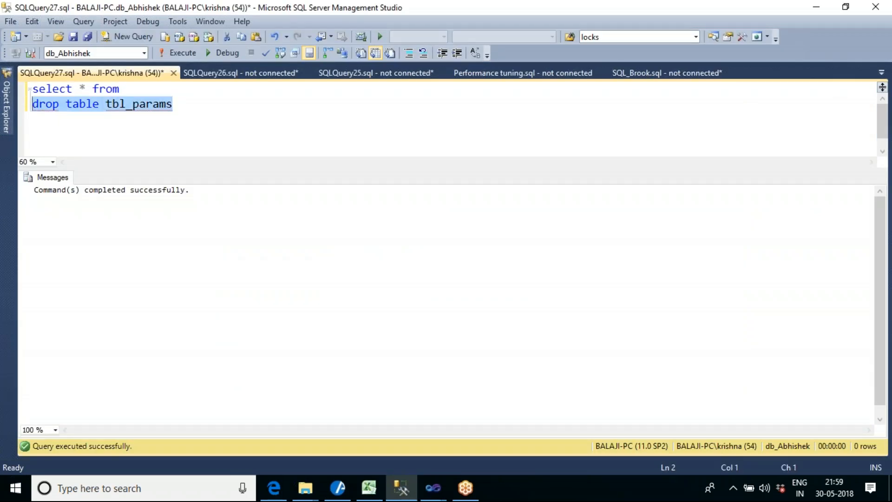
key("ctrl+v")
left_click_drag(263, 111, 29, 111)
key("F5")
Remove "if" and the "select * from" text from the query, and try executing "DROP TABLE exists TBL_Params".
left_click(127, 132)
double_click(111, 103)
key("Delete")
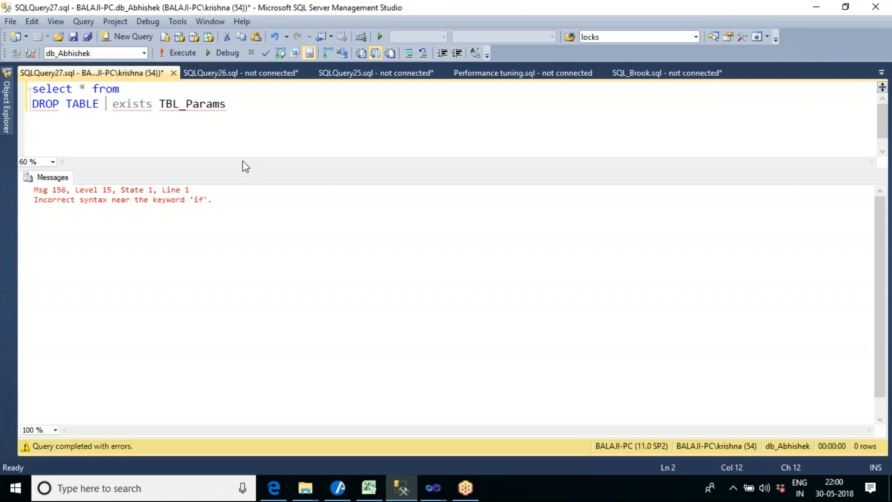
left_click_drag(131, 90, 31, 89)
key("Delete")
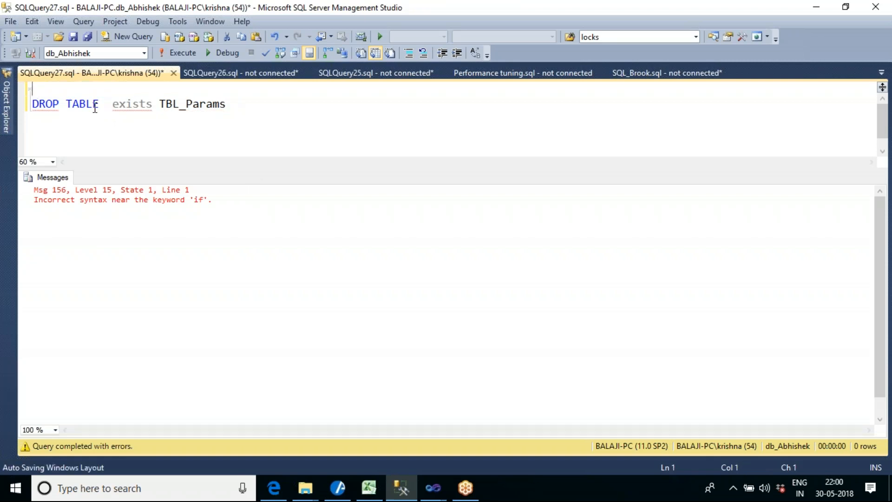
left_click(241, 110)
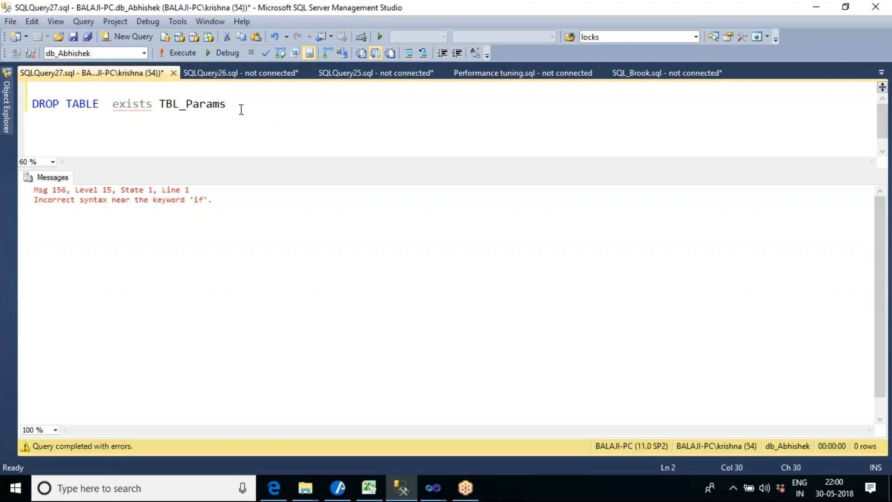
key("shift+Home")
key("F5")
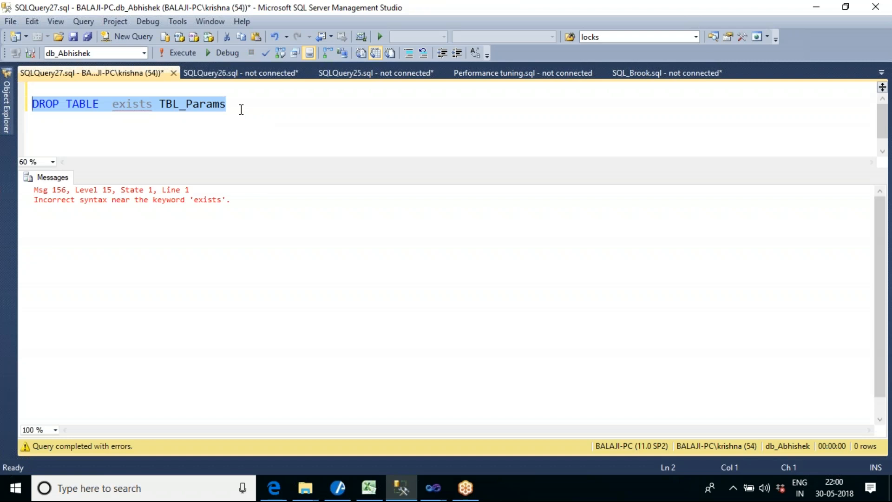
Try executing the statement with IF restored, as "DROP TABLE IF exists TBL_Params".
left_click(109, 105)
type("IF")
key("End")
key("shift+Home")
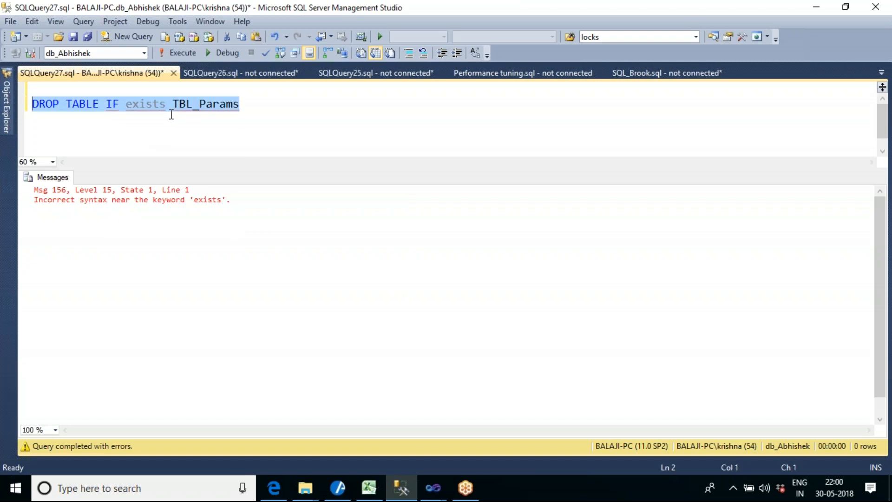
key("F5")
Remove IF, enclose the table name in parentheses, and try executing "DROP TABLE exists (TBL_Params)".
double_click(114, 106)
key("Delete")
key("Delete")
left_click(153, 105)
type("(")
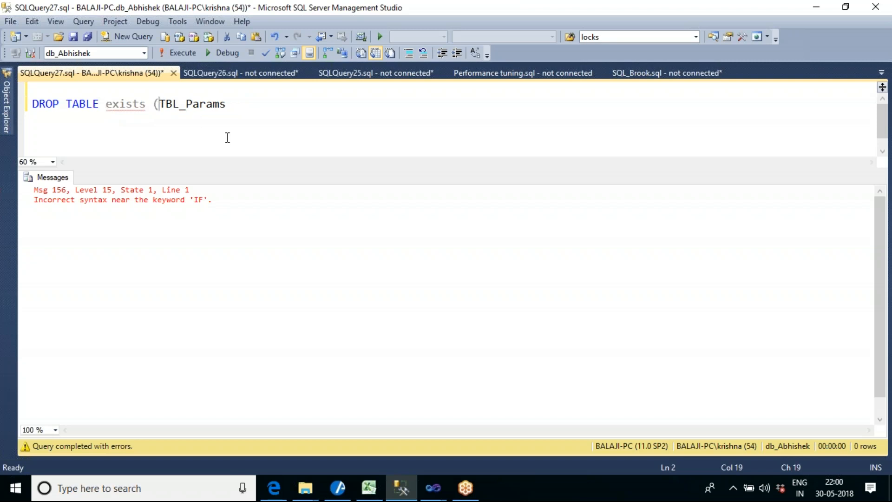
key("End")
type(")")
left_click_drag(266, 116, 32, 111)
left_click(174, 52)
Remove "exists" and the parentheses so the statement reads "DROP TABLE TBL_Params".
left_click(260, 109)
double_click(137, 103)
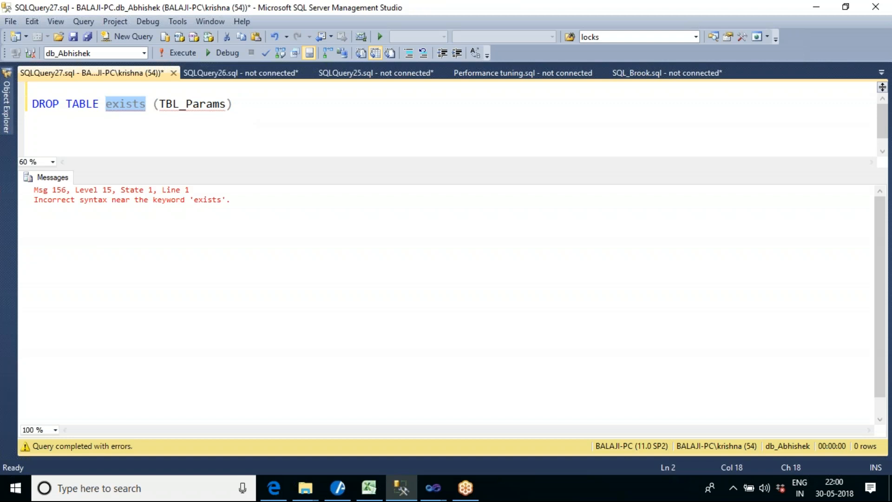
key("Delete")
key("Delete")
key("Delete")
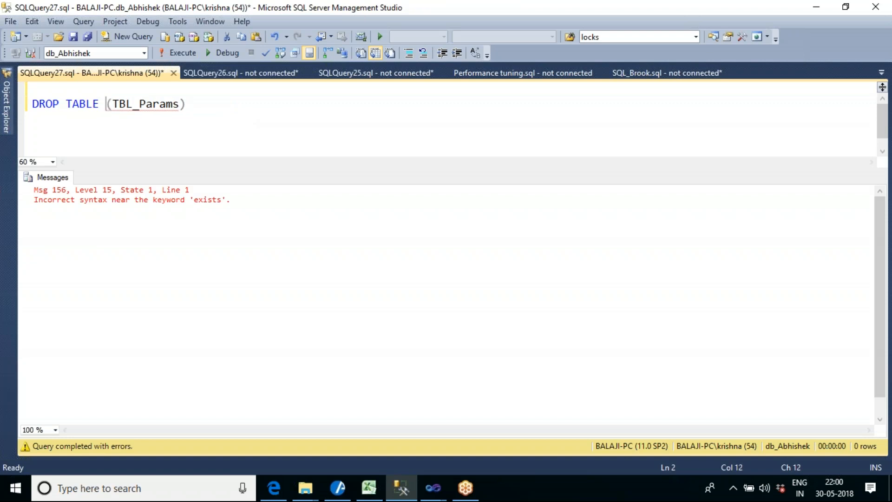
key("End")
key("Home")
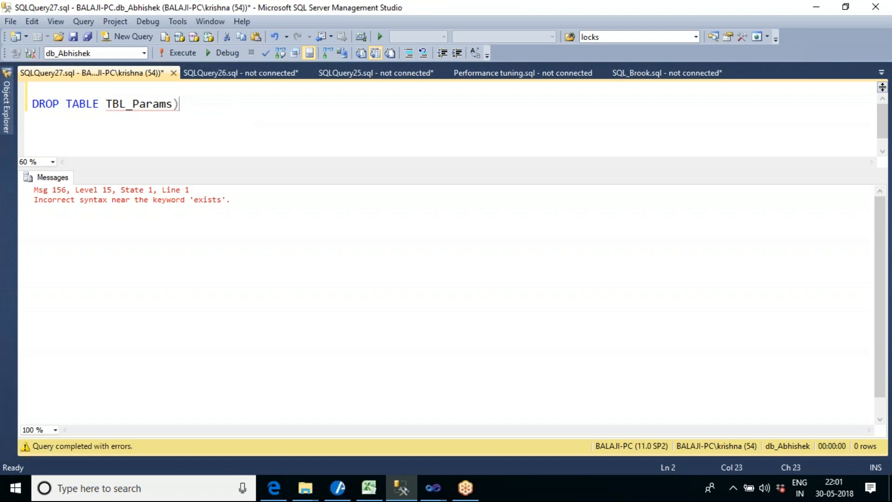
key("BackSpace")
Write the condition "IF OBJECT_ID('Tbl_Params')>0" on a new line above the DROP TABLE statement.
left_click(41, 90)
key("Return")
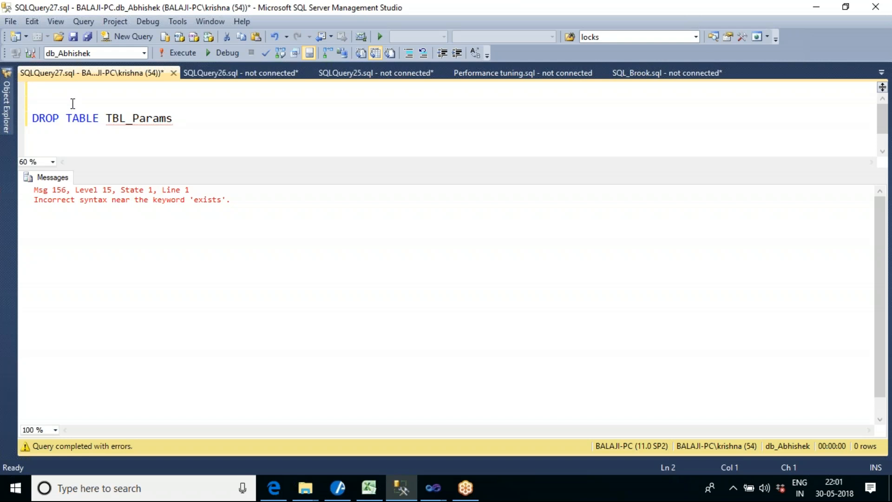
type("IF Objec")
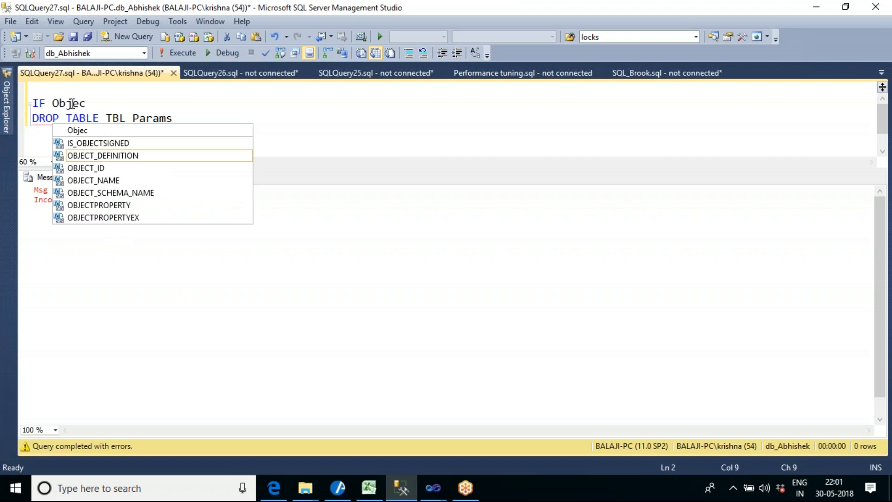
type("t")
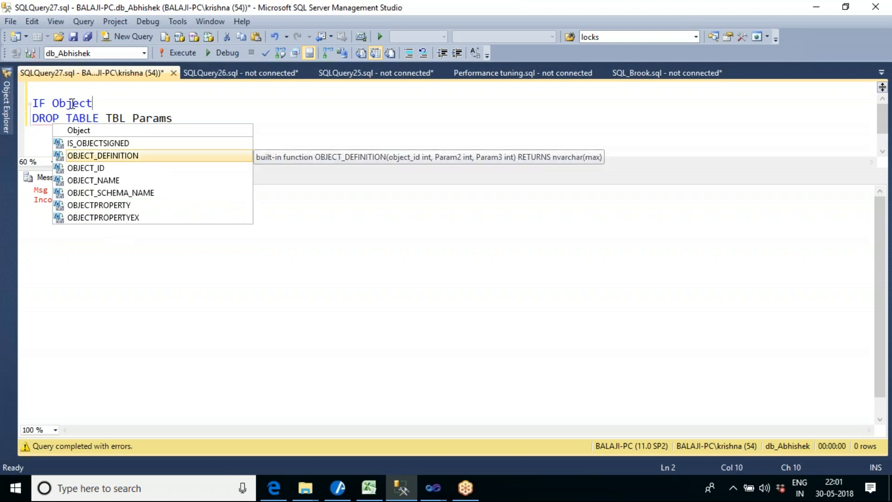
key("Down")
key("Tab")
type("()")
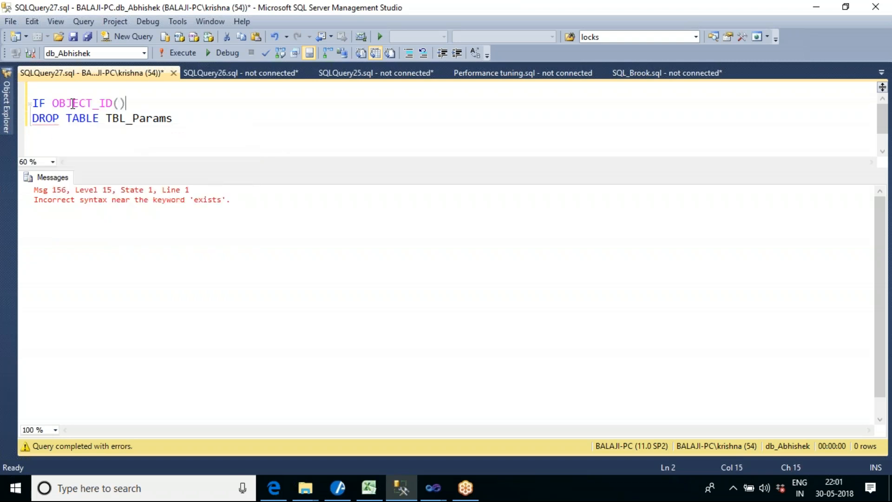
key("Left")
type("'Tbl")
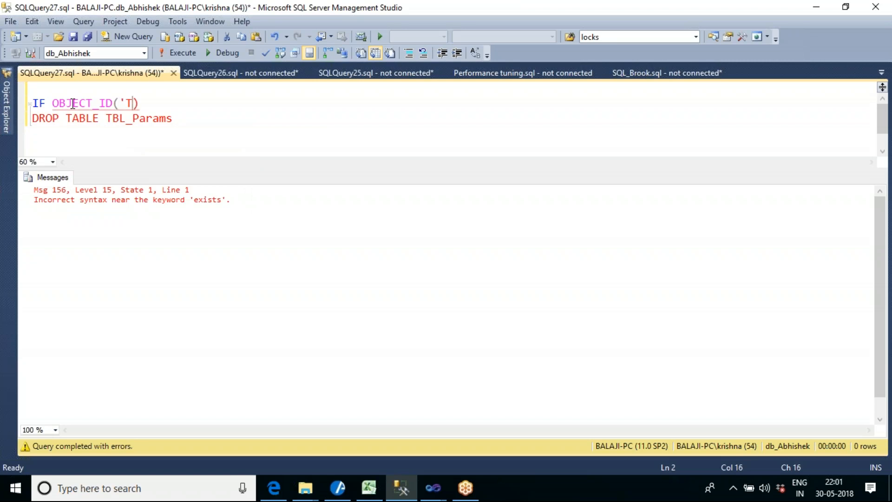
type("_Params'")
key("Right")
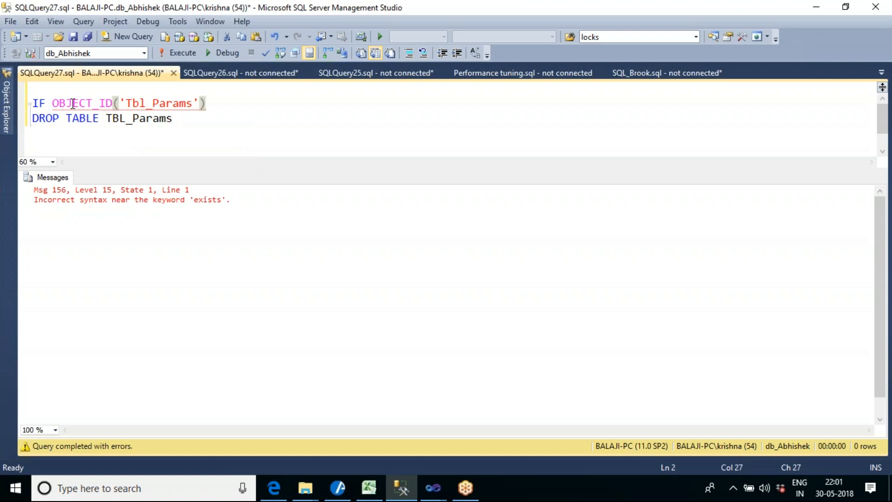
type(">")
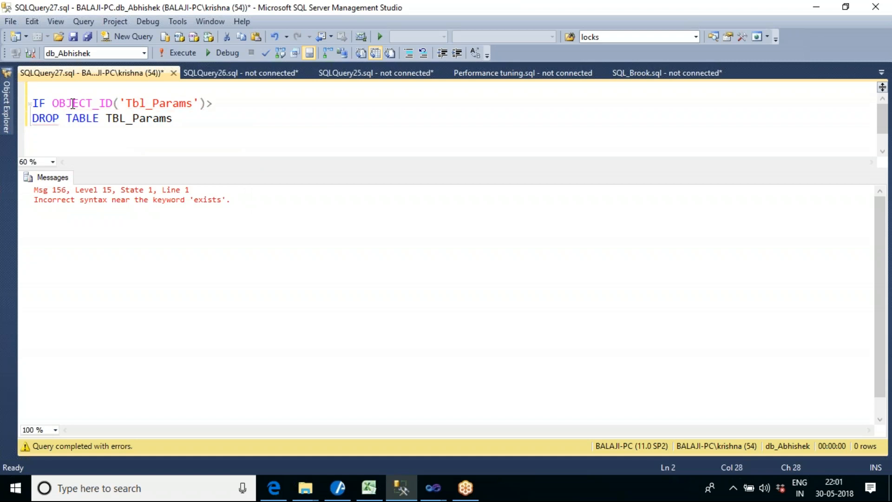
type("0")
Enclose the DROP TABLE statement between begin and end lines, and execute the query.
key("Return")
type("begin")
key("Down")
key("End")
key("Return")
type("end")
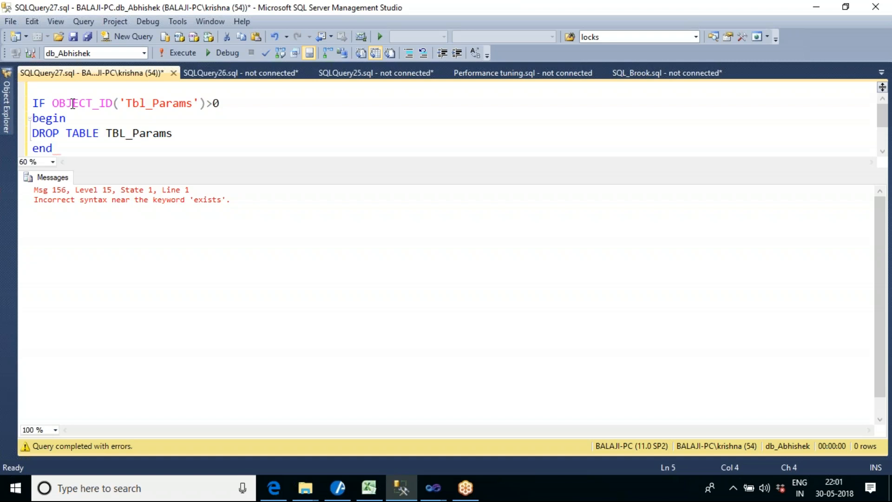
key("F5")
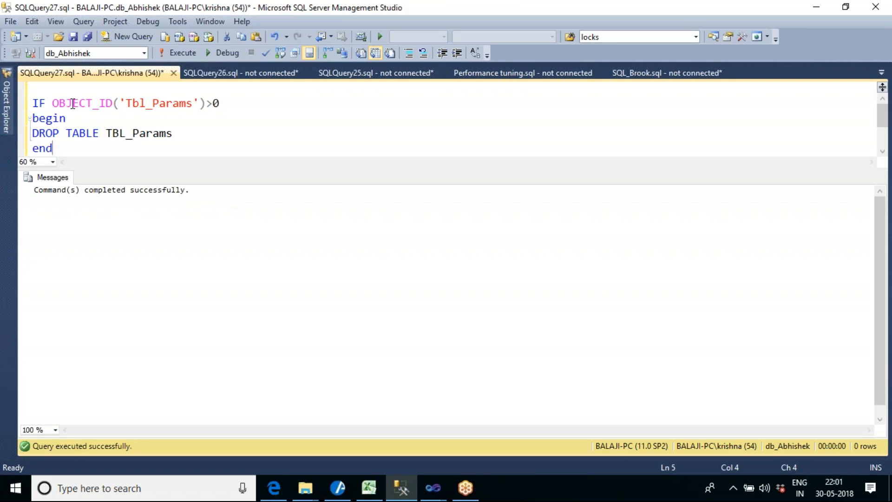
Hide the results pane and examine the OBJECT_ID('Tbl_Params')>0 condition in the query.
double_click(165, 104)
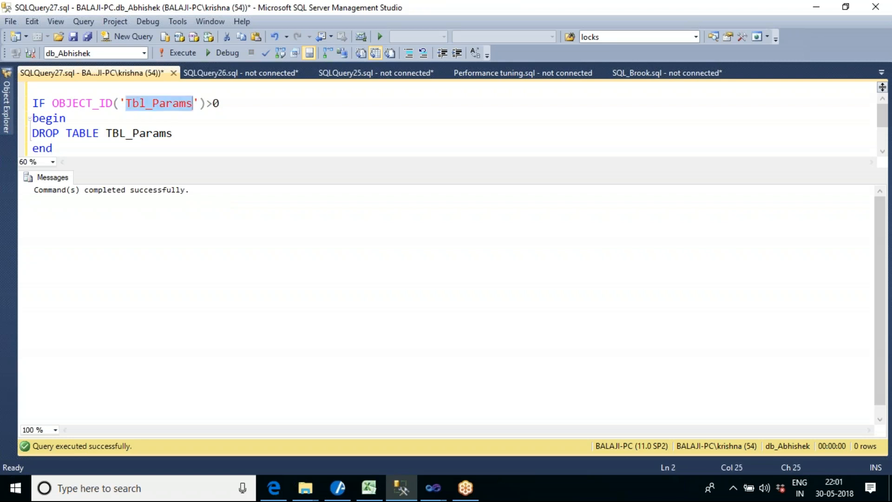
left_click(224, 105)
left_click(237, 135)
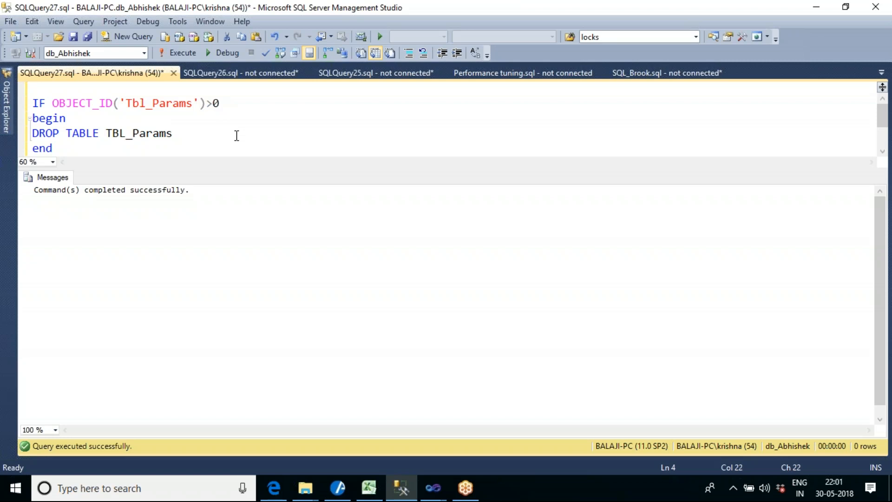
key("ctrl+r")
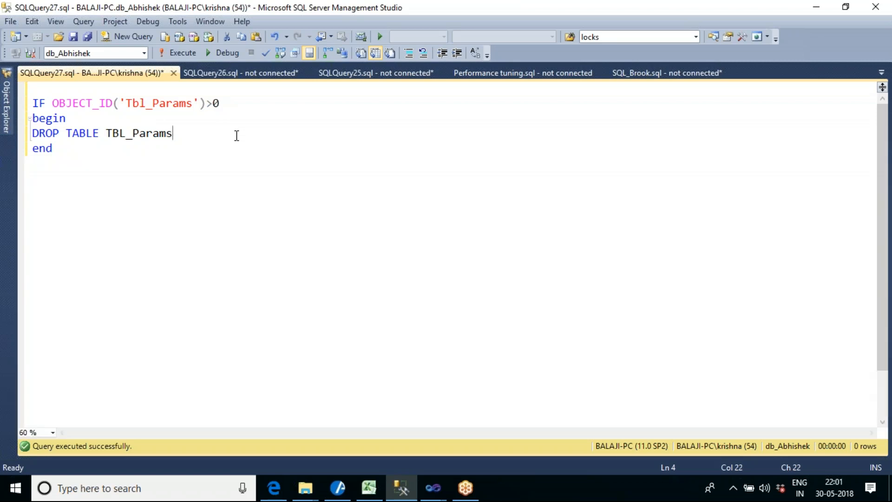
left_click_drag(206, 103, 222, 103)
left_click(241, 138)
left_click_drag(52, 103, 206, 103)
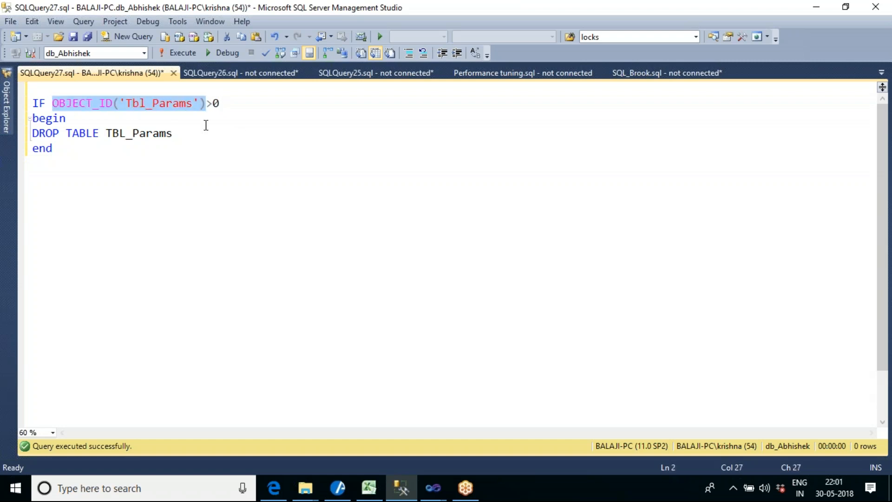
Add the query "select * from sys.objects where name='tbl_params'" below the end line.
left_click(62, 147)
key("Return")
key("Return")
type("select ")
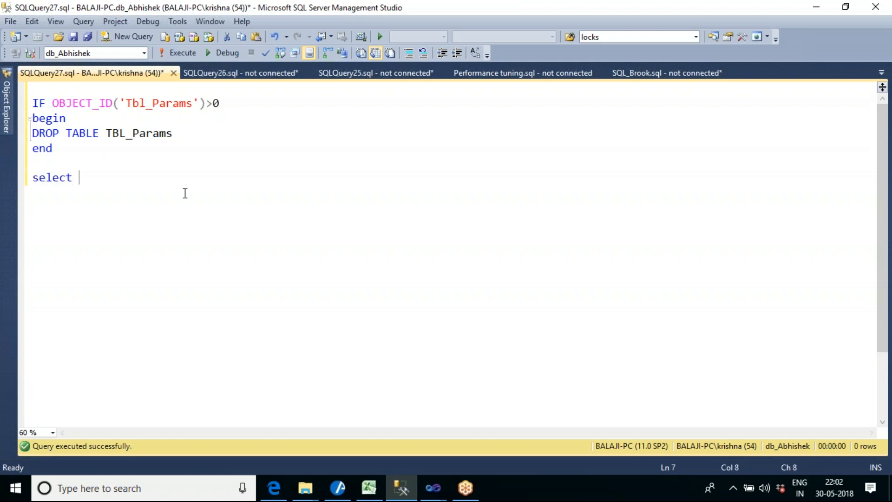
type("* from sys.o")
type("bjects w")
type("jere")
key("BackSpace")
key("BackSpace")
key("BackSpace")
type("he")
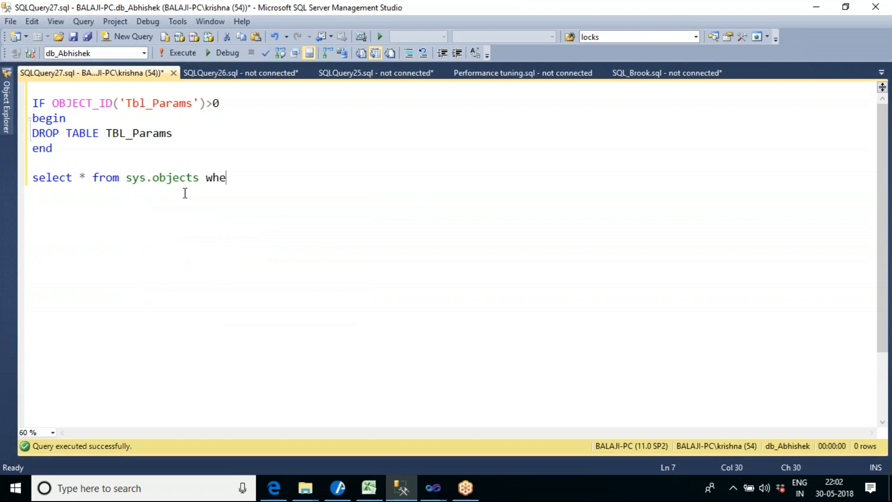
type("re name")
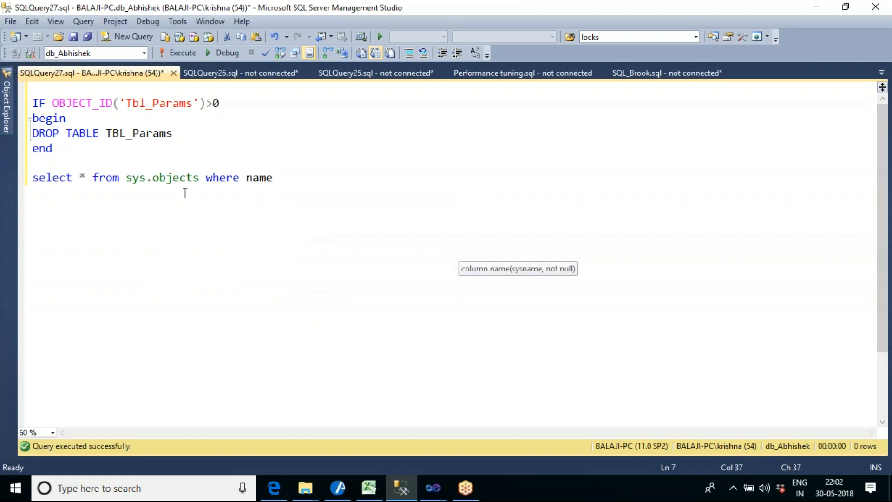
type("='tbl_param")
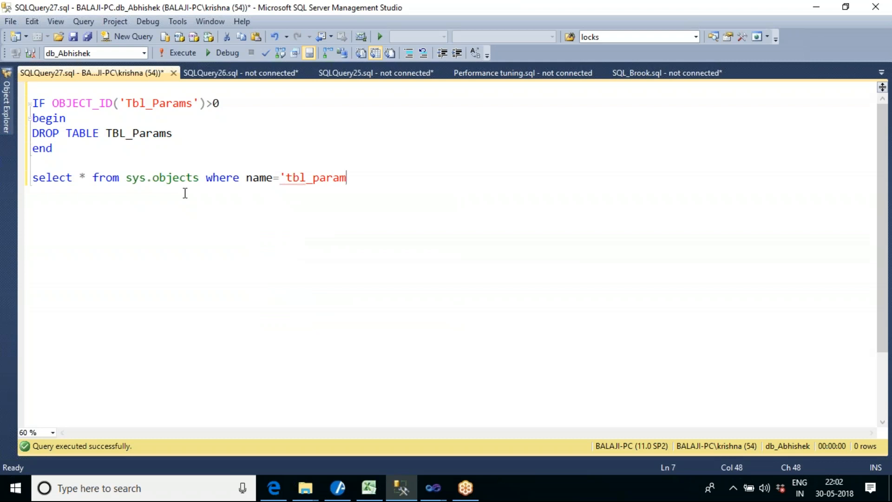
type("s'")
Execute only the sys.objects query to check for the table, and hide the results pane.
left_click_drag(54, 102, 204, 105)
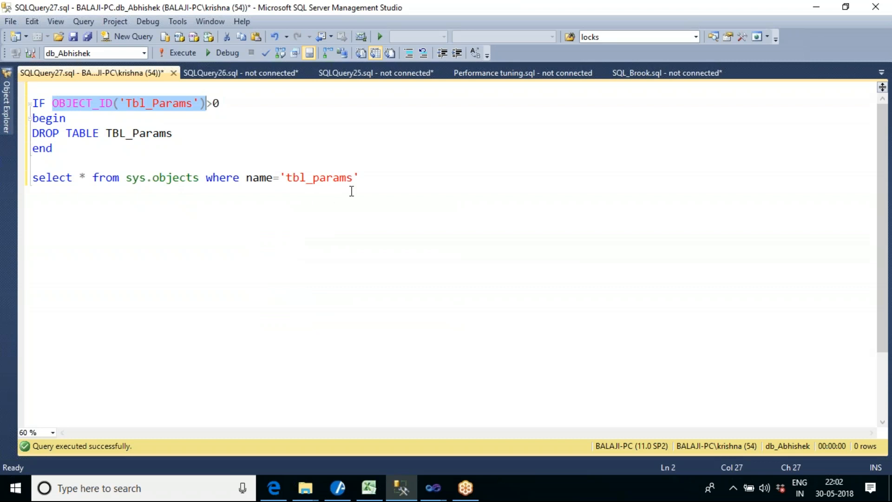
left_click(371, 179)
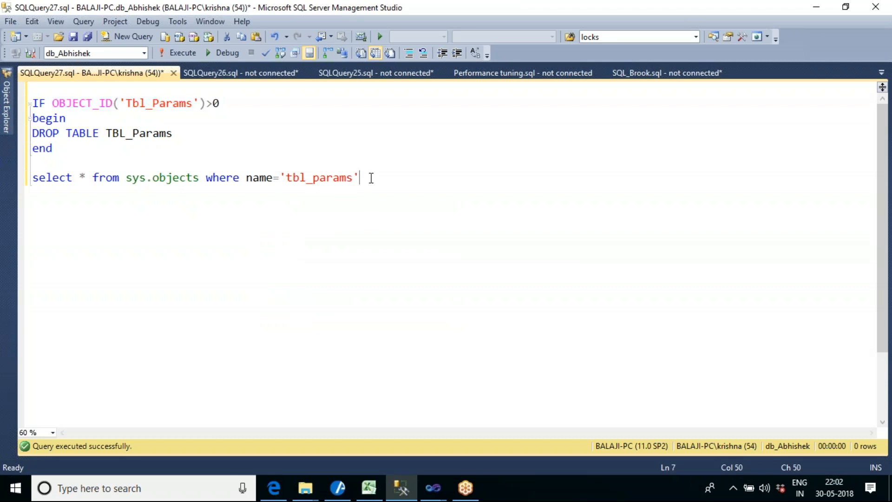
key("shift+Home")
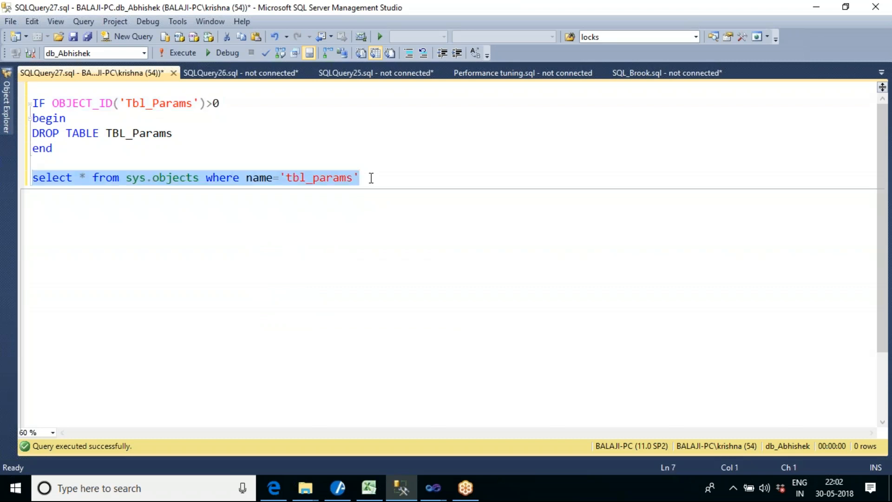
key("F5")
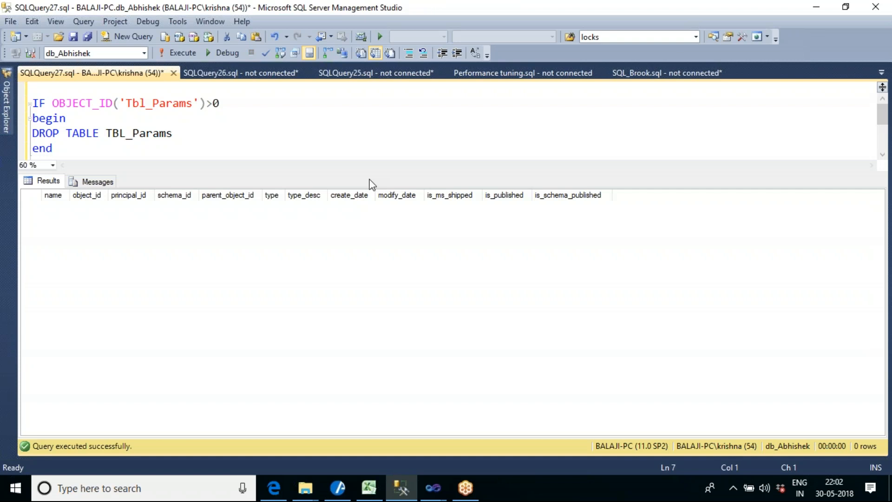
key("ctrl+r")
left_click(200, 137)
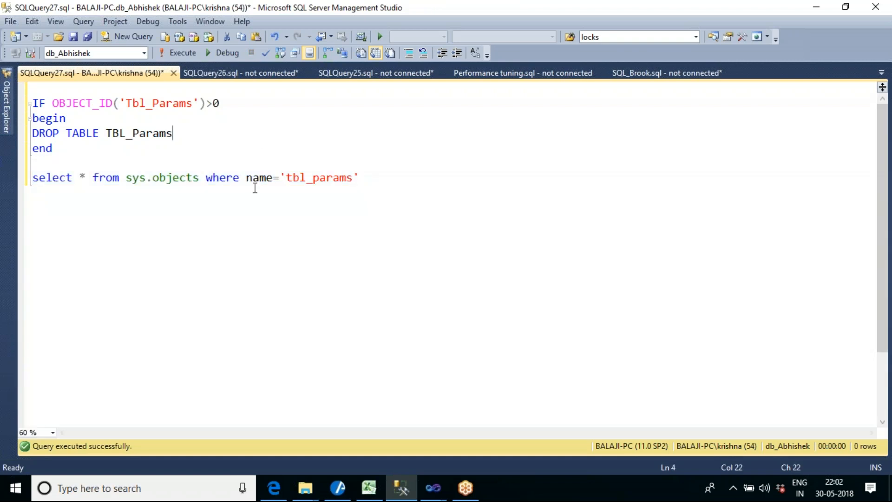
Switch to Visual Studio, execute only the Create table task in Params_Pkg's control flow, and stop debugging.
left_click(435, 488)
left_click(475, 442)
left_click(571, 419)
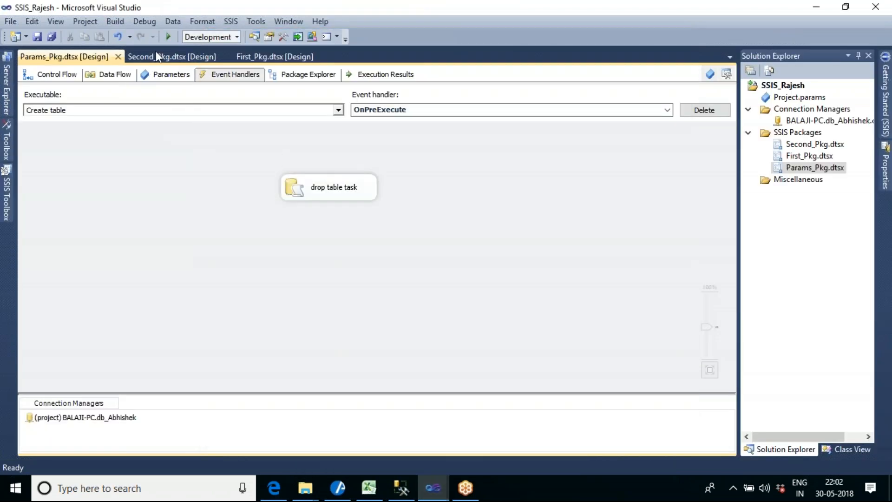
left_click(66, 77)
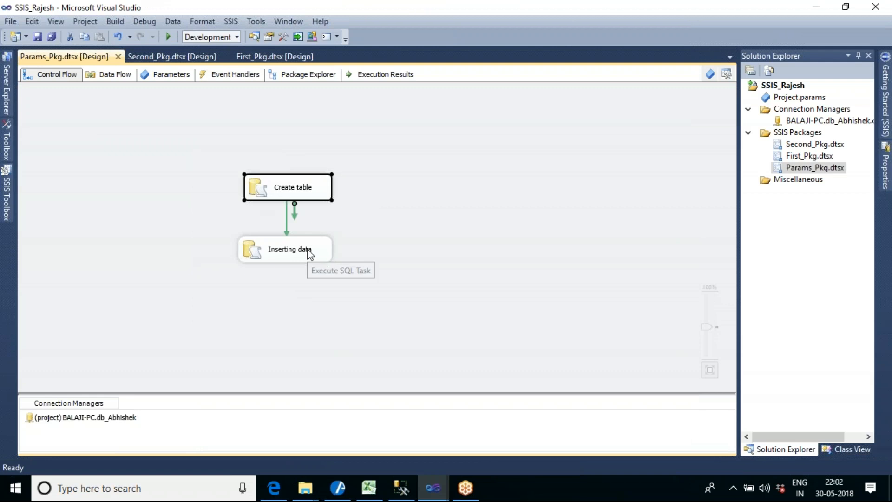
right_click(307, 249)
left_click(403, 302)
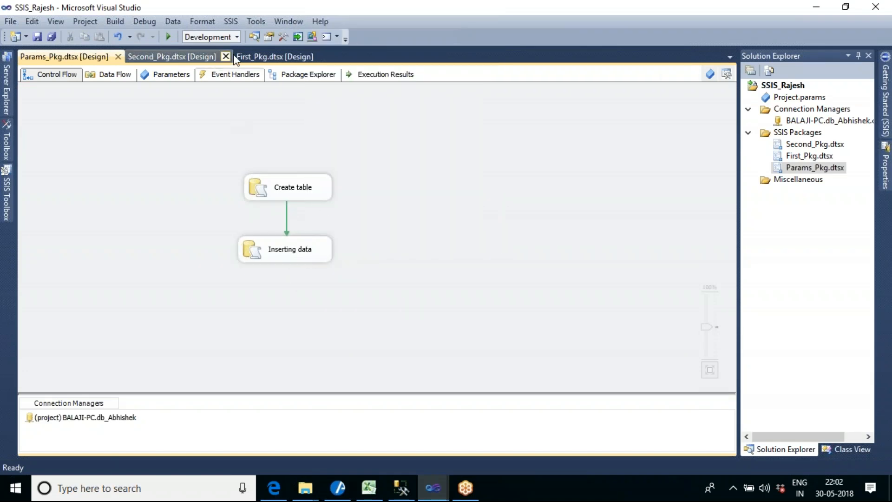
right_click(302, 199)
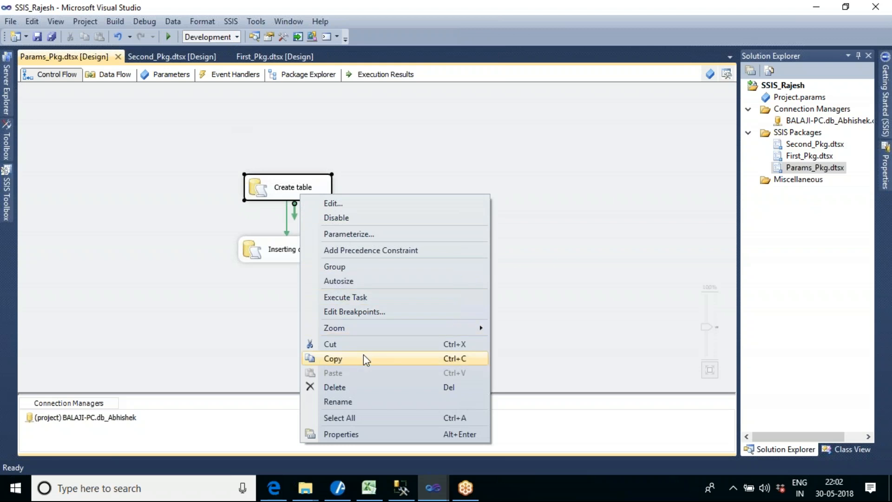
left_click(370, 303)
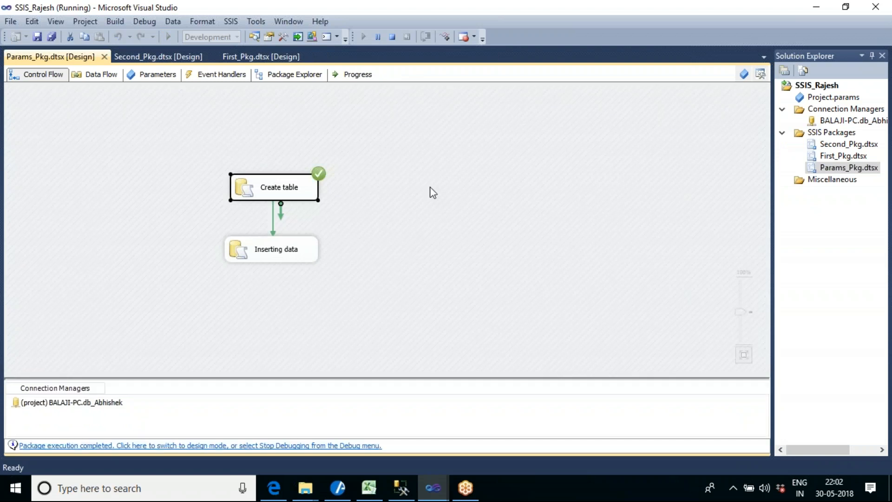
left_click(393, 35)
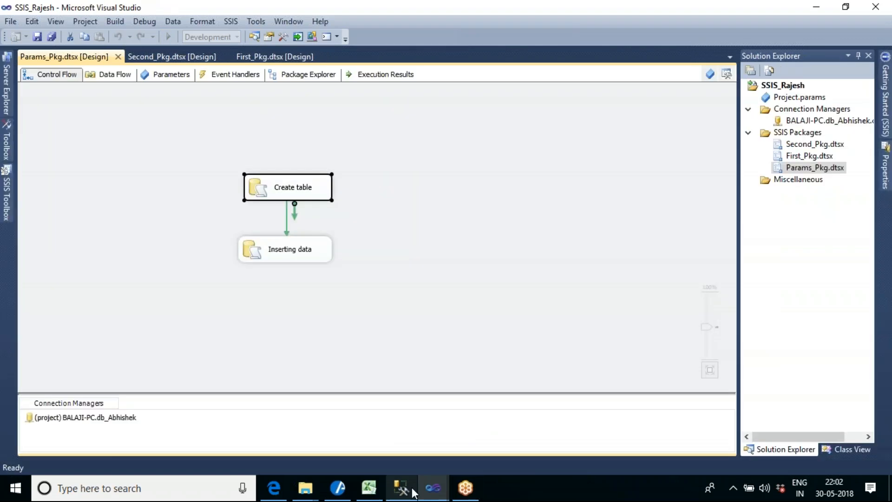
Switch to SQL Server Management Studio, execute only the sys.objects query again, and check the table's object_id.
left_click(412, 493)
left_click_drag(376, 181, 31, 177)
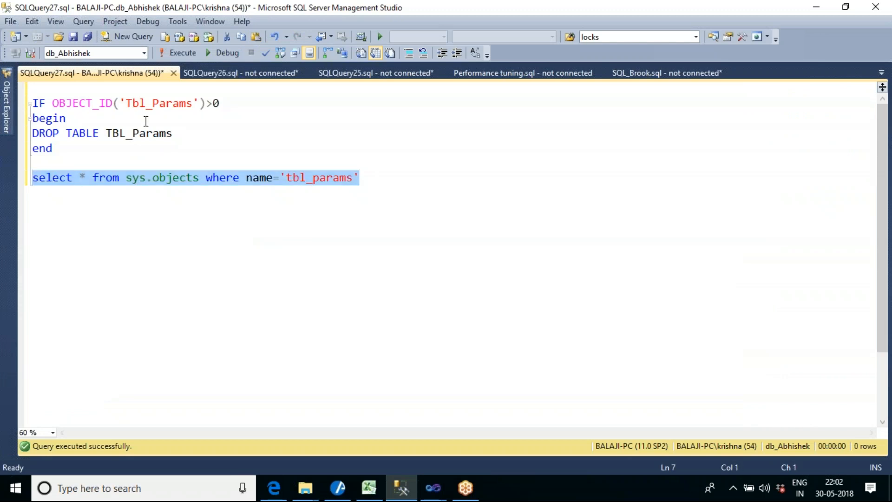
left_click(187, 55)
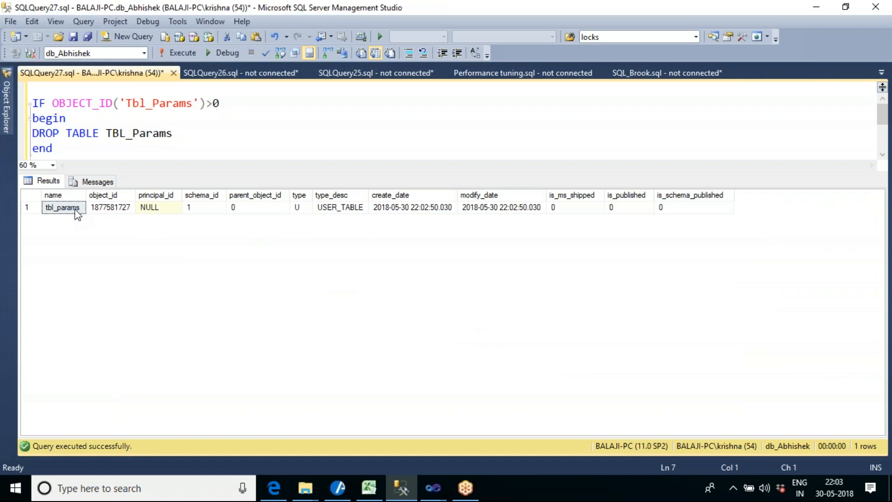
left_click(120, 211)
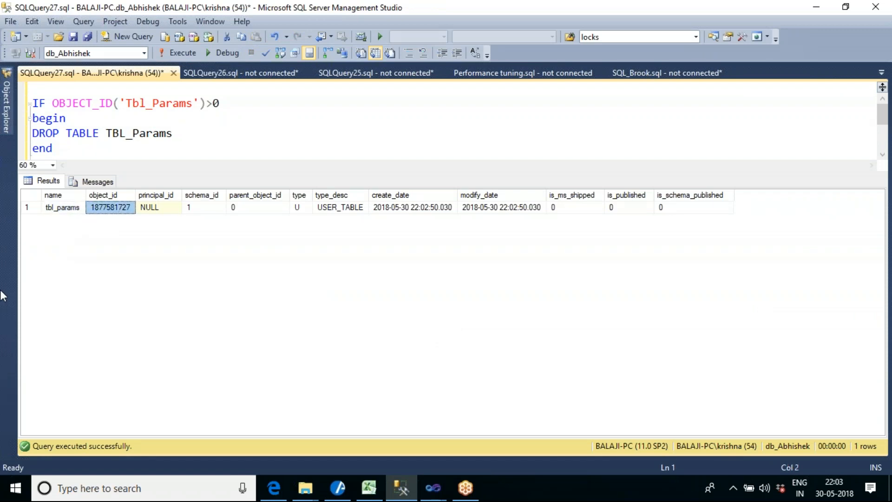
Enlarge the query pane and compare the OBJECT_ID('Tbl_Params')>0 condition with the object_id in the results.
left_click_drag(287, 173, 286, 303)
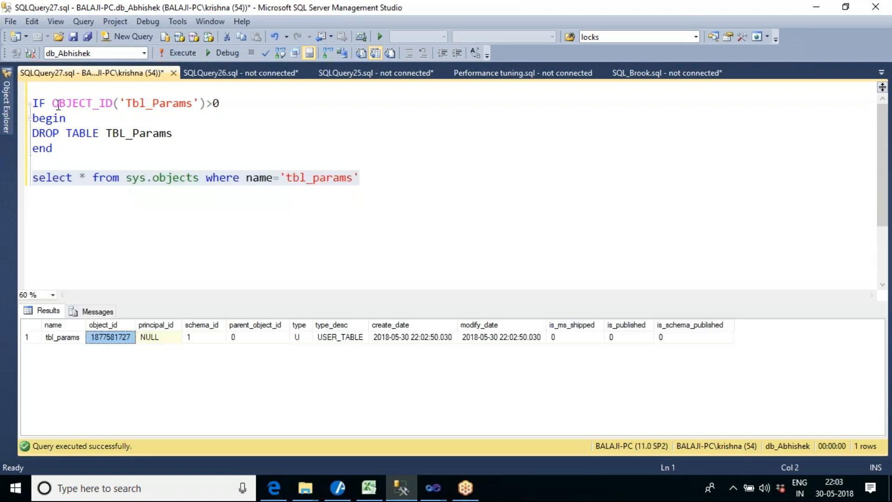
left_click_drag(52, 103, 208, 103)
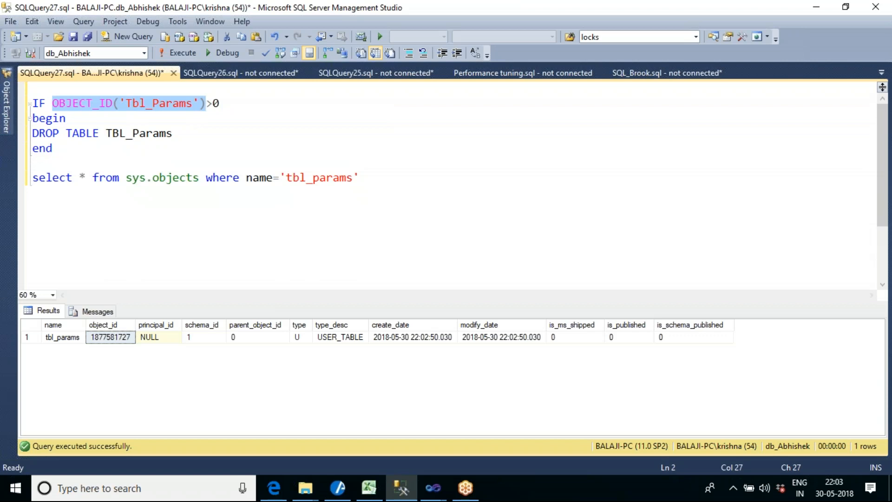
left_click(120, 338)
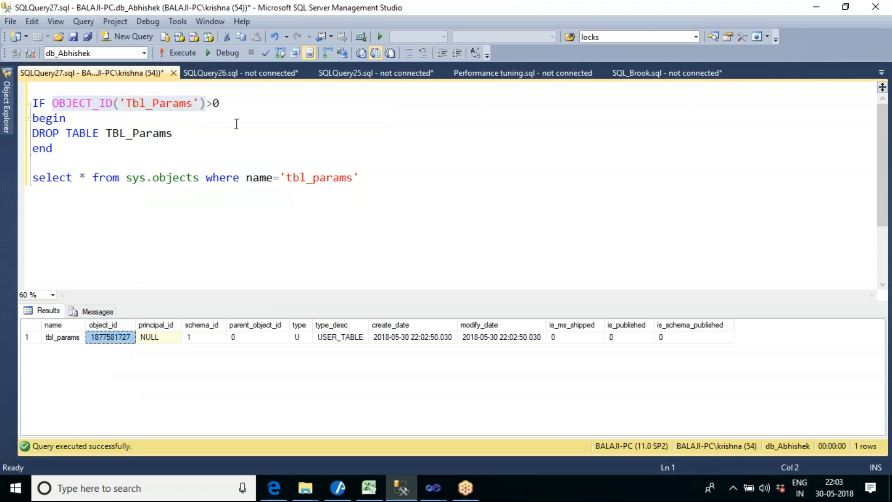
left_click_drag(221, 103, 204, 105)
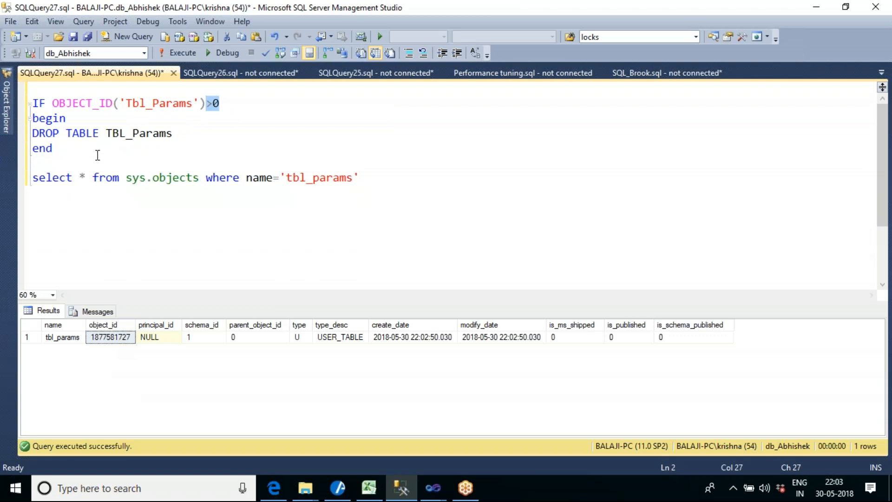
Copy the conditional DROP TABLE block from the IF line through end, and switch to Visual Studio.
left_click_drag(72, 149, 35, 106)
key("ctrl+c")
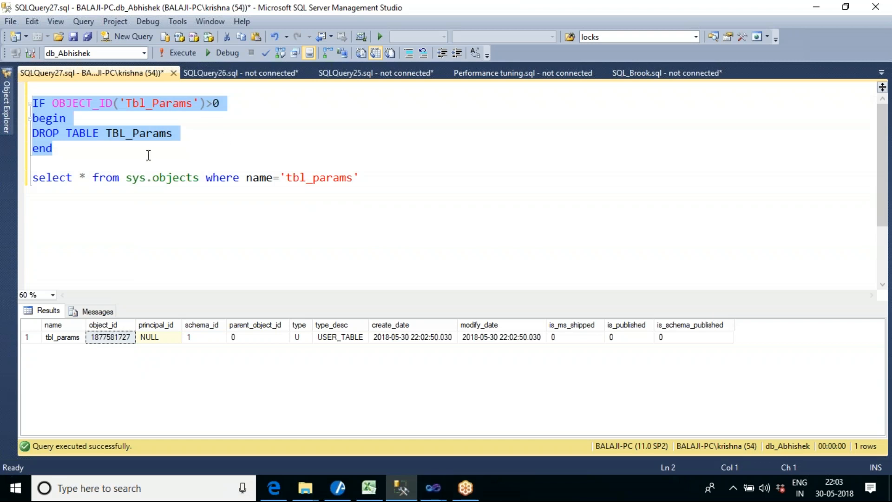
left_click(433, 487)
left_click(479, 436)
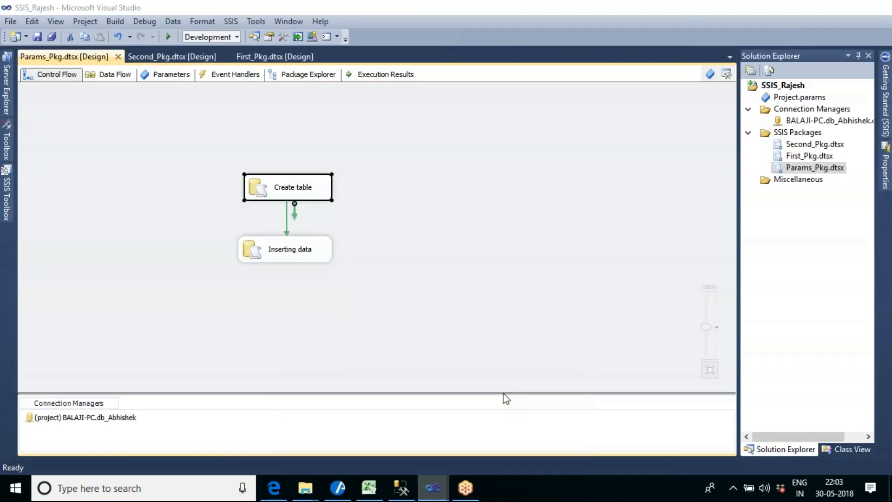
Replace the SQL statement of the drop table task in Create table's OnPreExecute handler with the copied conditional block.
left_click(231, 75)
double_click(344, 196)
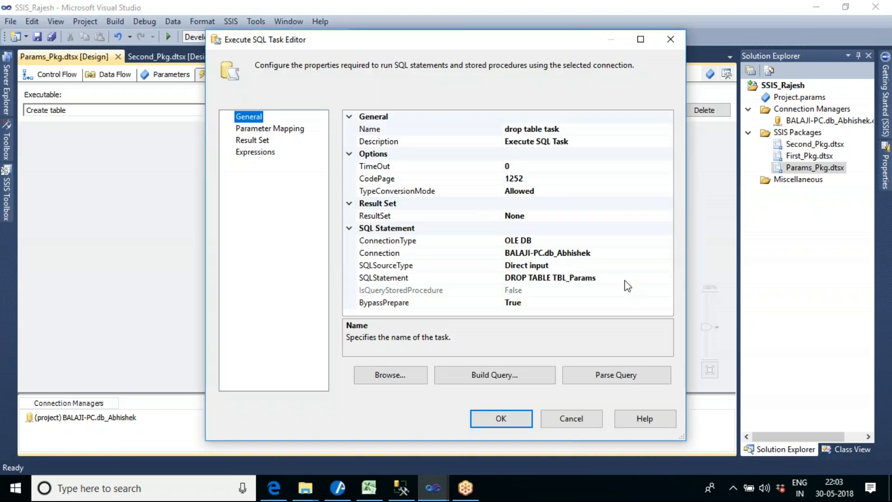
left_click(627, 279)
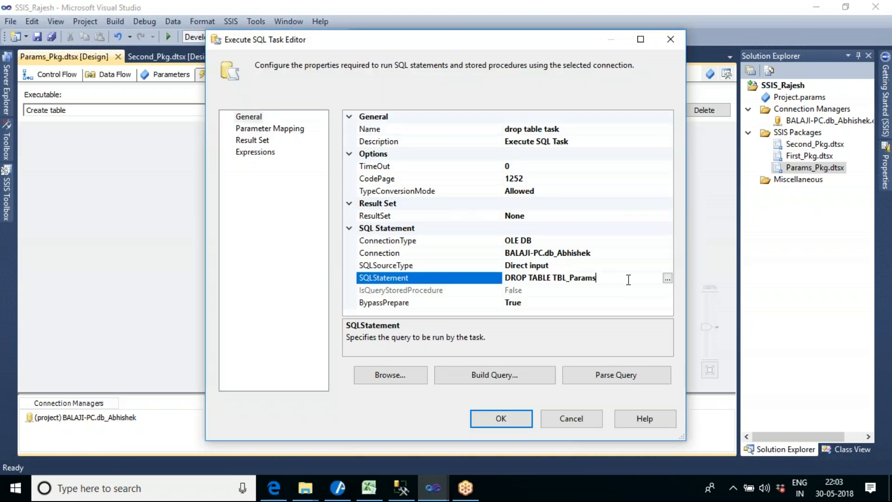
left_click(667, 278)
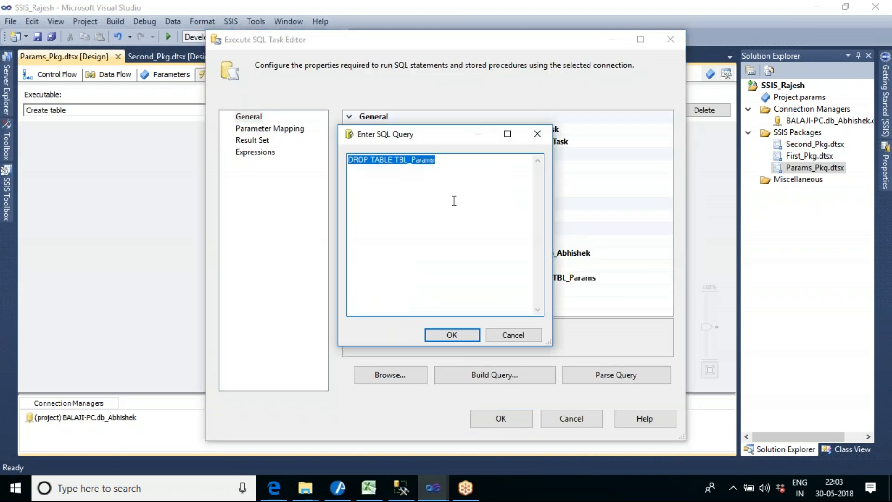
left_click_drag(449, 159, 346, 158)
key("ctrl+v")
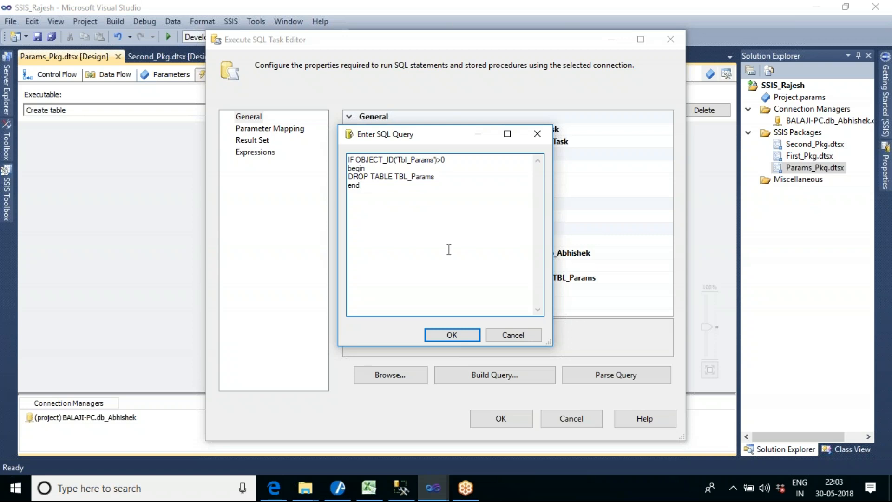
left_click(470, 333)
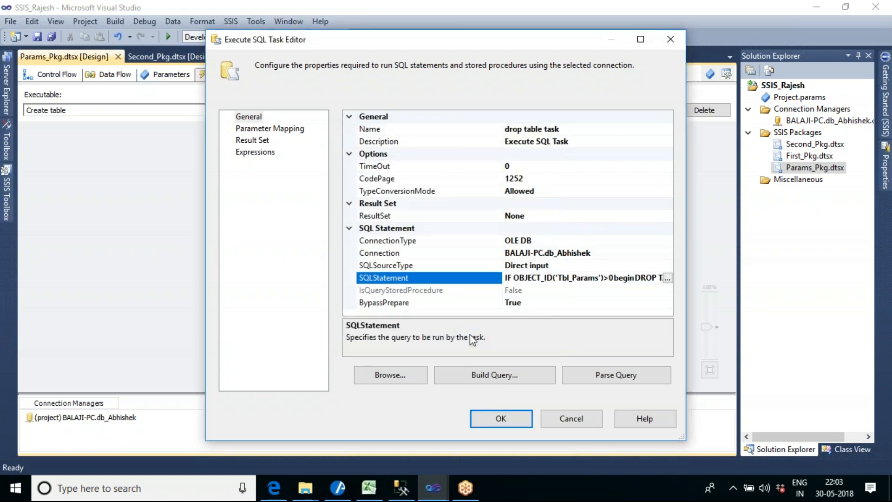
left_click(509, 417)
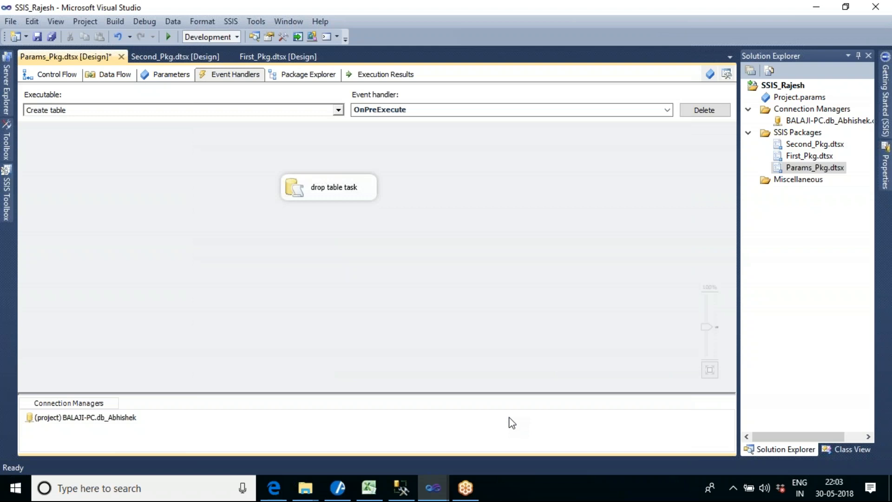
Run Params_Pkg and check the execution status of the drop table task in the OnPreExecute handler.
left_click(50, 76)
left_click(320, 149)
left_click(168, 37)
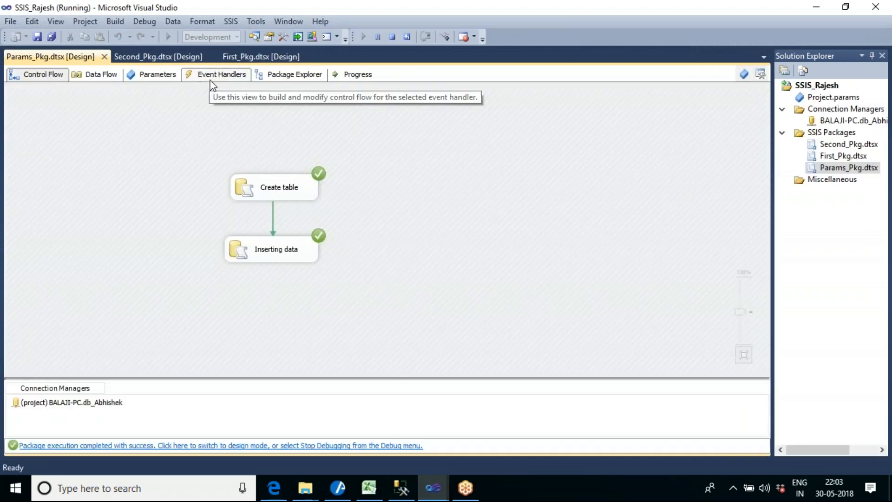
left_click(211, 80)
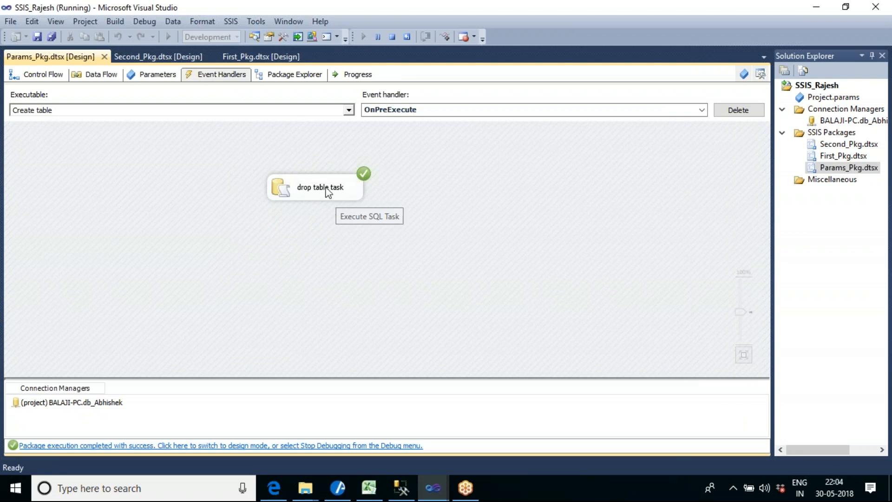
left_click(41, 77)
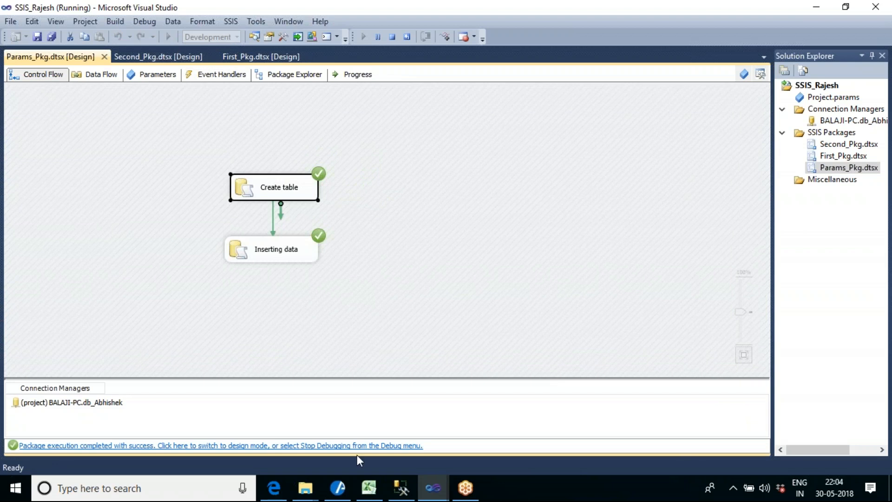
Switch to SQL Server Management Studio, add the query select * from tbl_params below the sys.objects query, and run only that line.
left_click(400, 491)
left_click(269, 232)
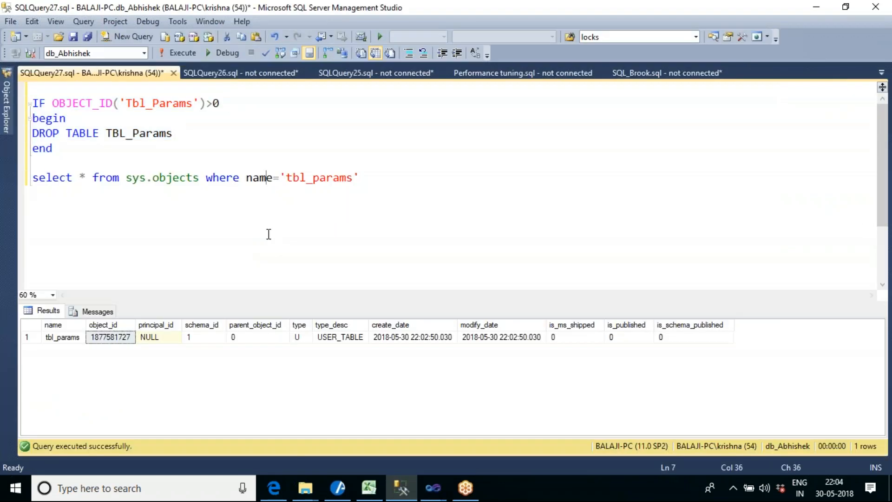
left_click(378, 179)
key("Return")
key("Return")
type("select * from tbl")
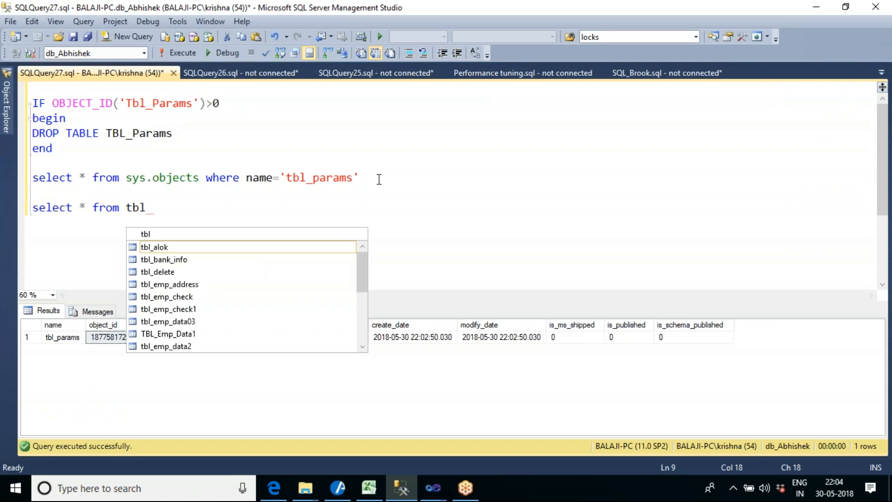
type("_params")
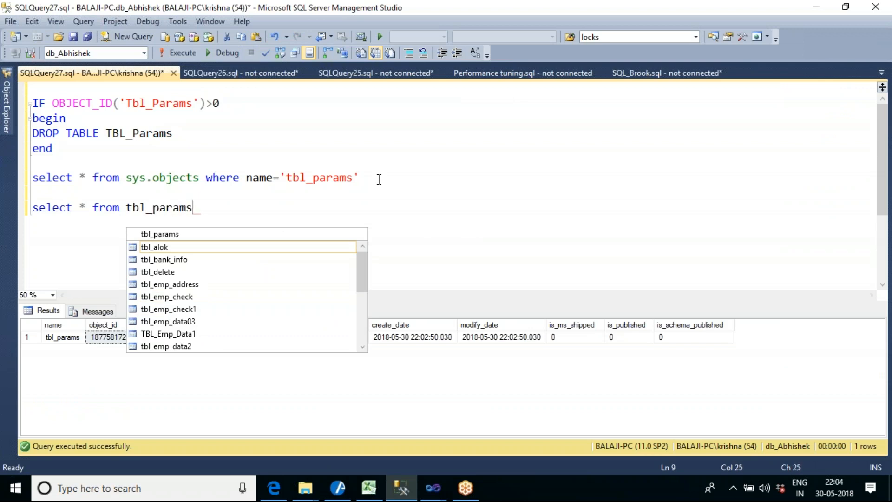
key("shift+Home")
key("F5")
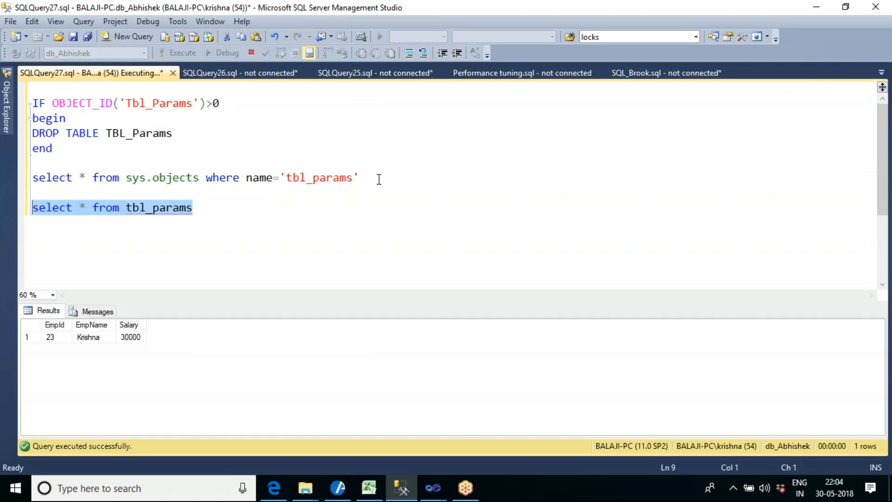
Switch to Visual Studio, stop debugging, run Params_Pkg again, and check the drop table task's status in the OnPreExecute handler.
left_click(432, 488)
left_click(477, 442)
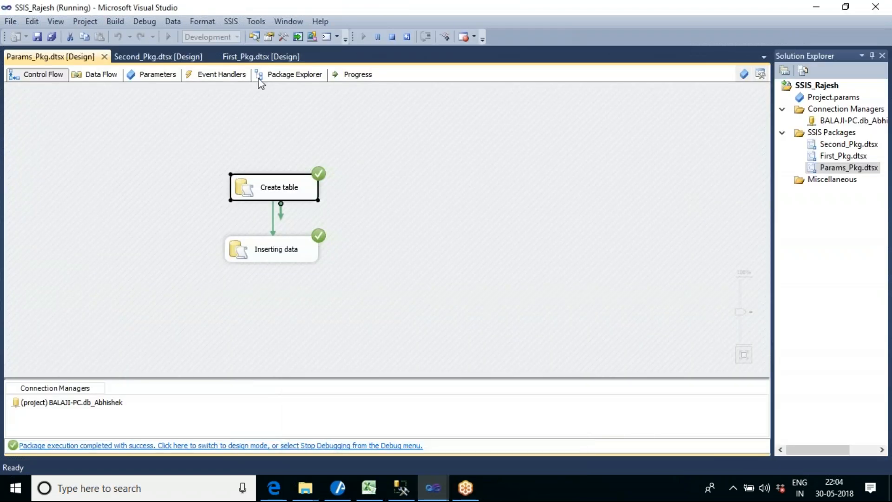
left_click(231, 76)
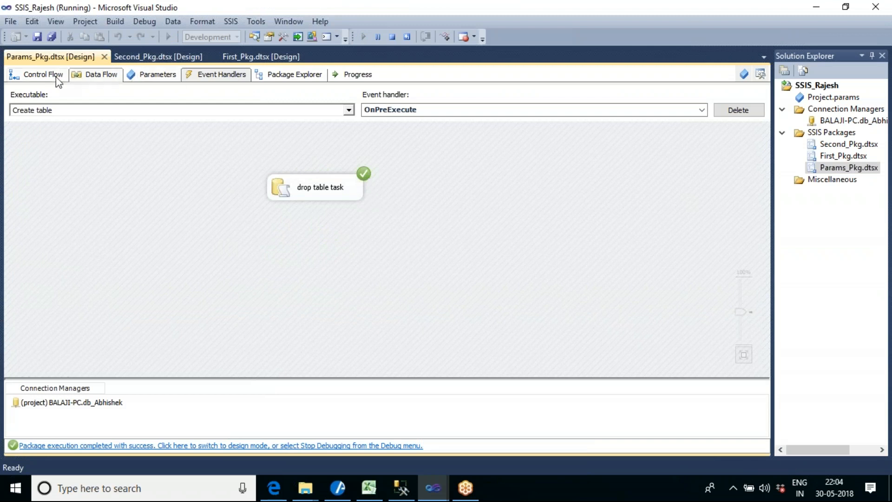
left_click(391, 38)
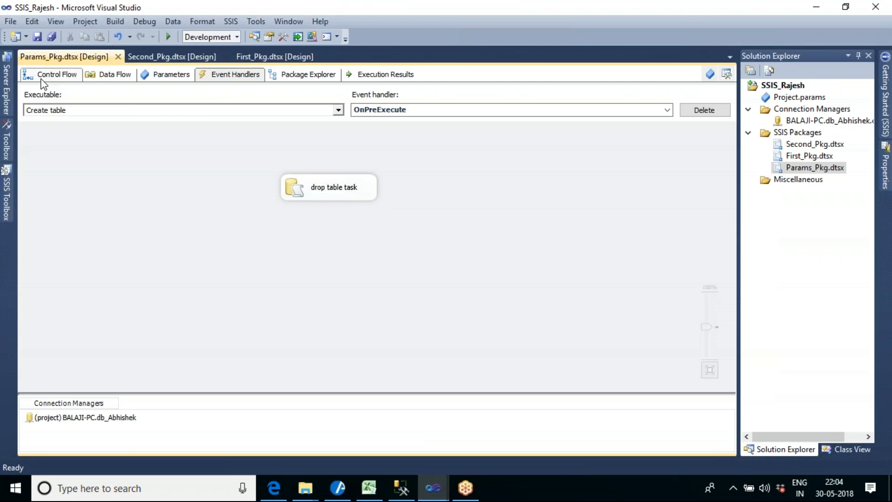
left_click(43, 79)
left_click(383, 194)
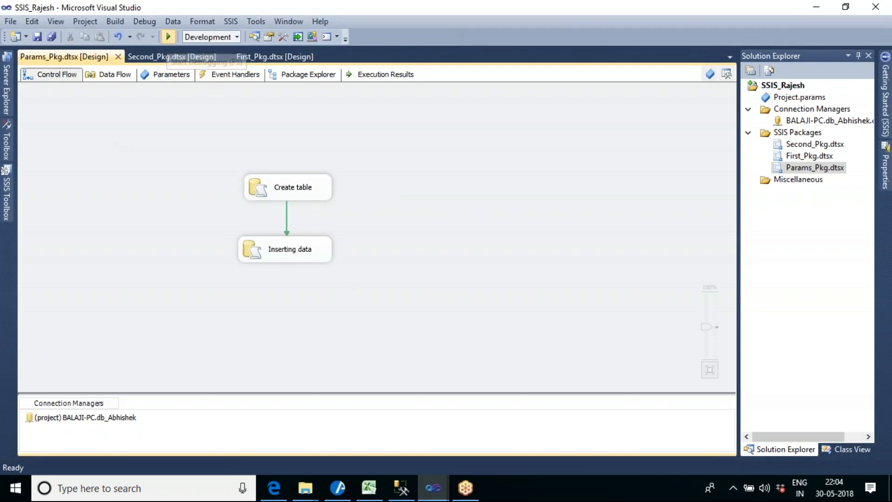
left_click(168, 37)
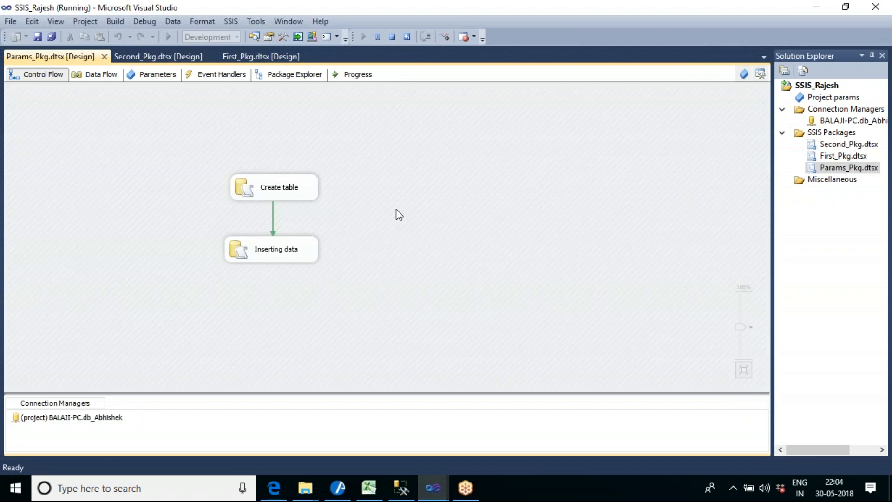
left_click(218, 77)
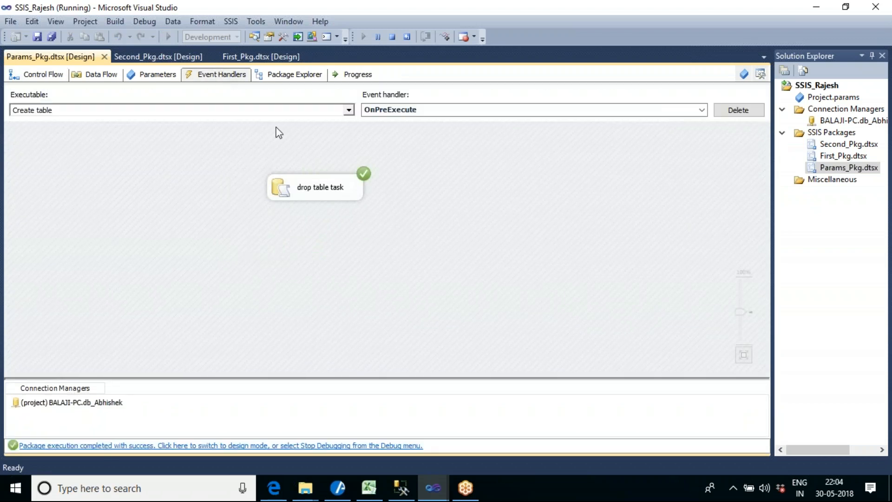
Switch to SQL Server Management Studio and run only the DROP TABLE TBL_Params statement.
left_click(400, 487)
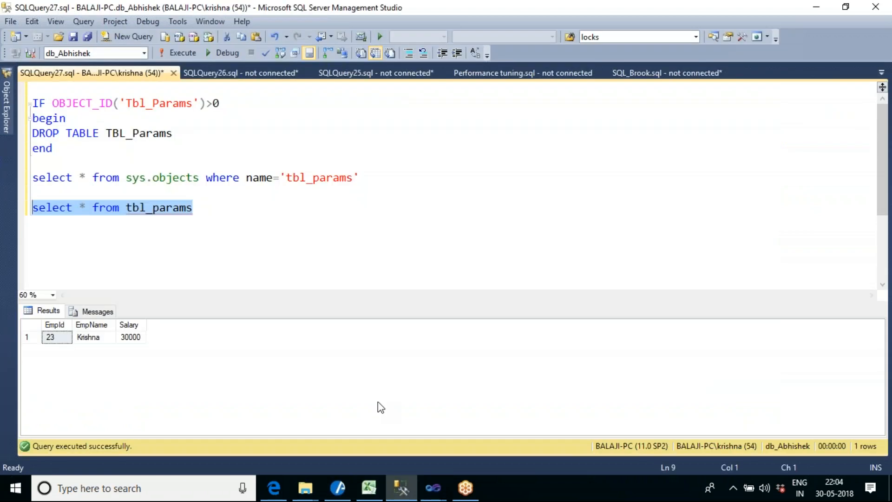
left_click(236, 234)
left_click_drag(188, 140, 28, 132)
left_click(191, 57)
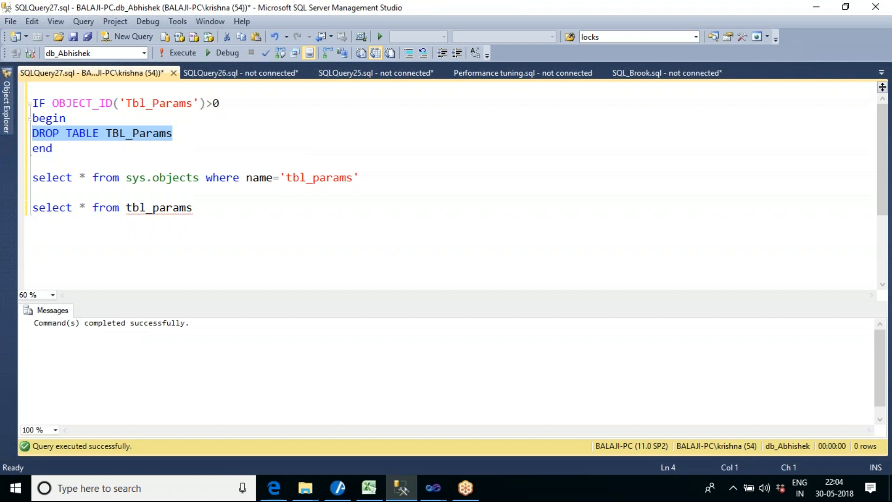
left_click(296, 147)
Return to Visual Studio, end the previous debug session, rerun Params_Pkg with the table dropped, and check the OnPreExecute handler's task status.
mouse_move(433, 487)
left_click(455, 444)
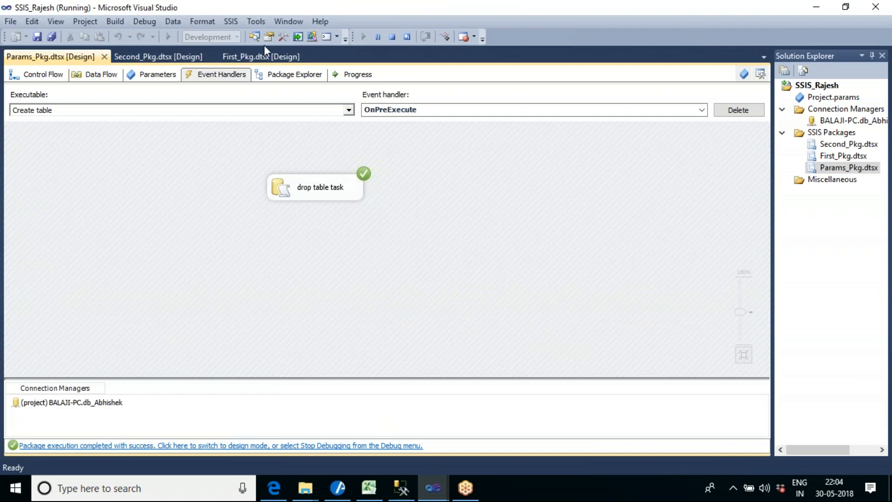
left_click(387, 40)
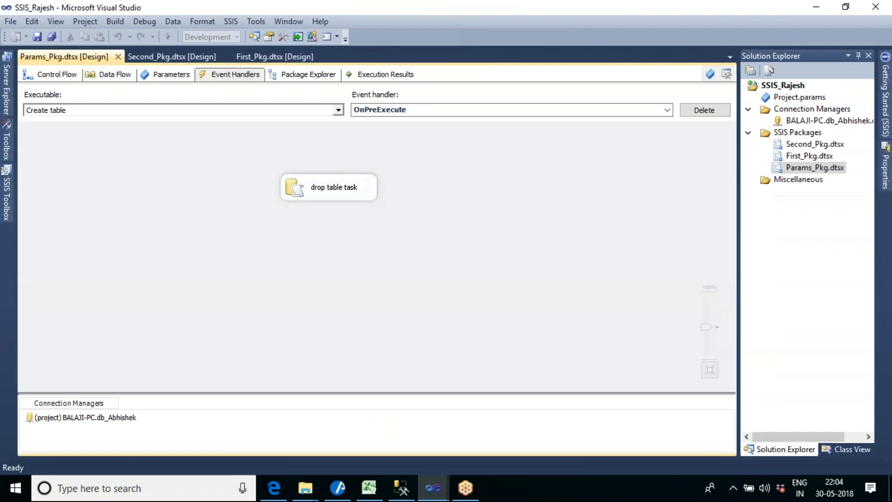
left_click(49, 73)
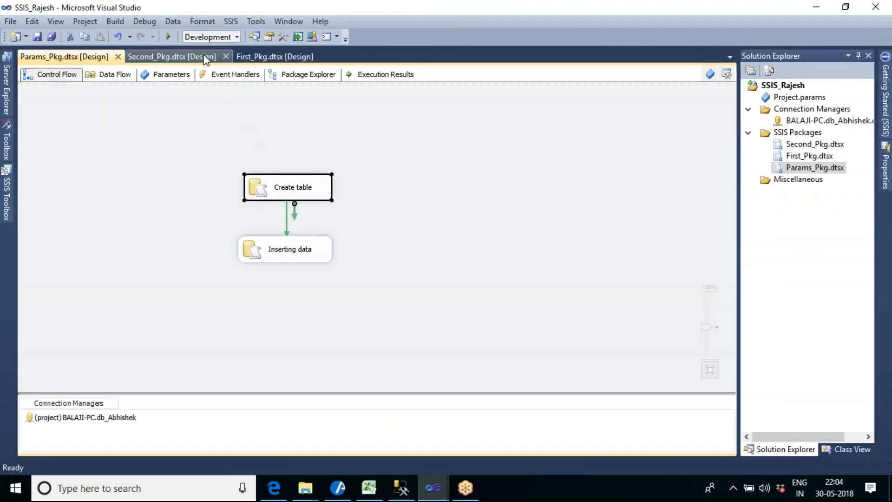
left_click(168, 36)
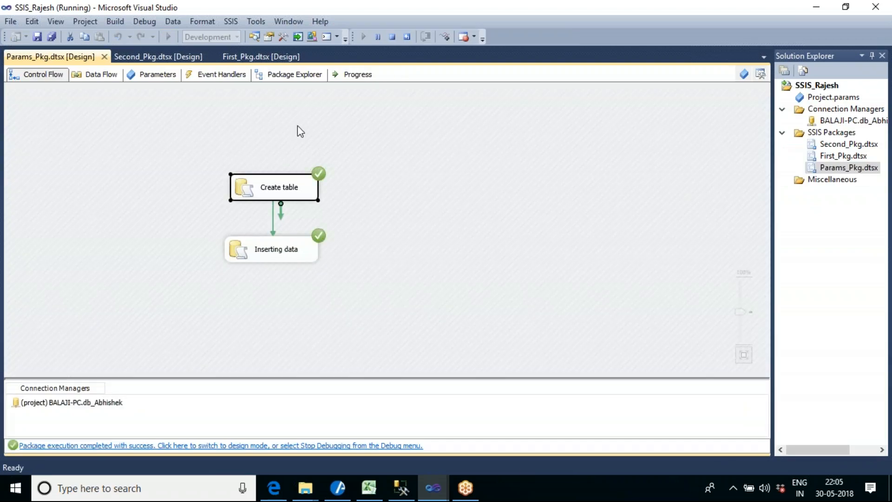
left_click(210, 75)
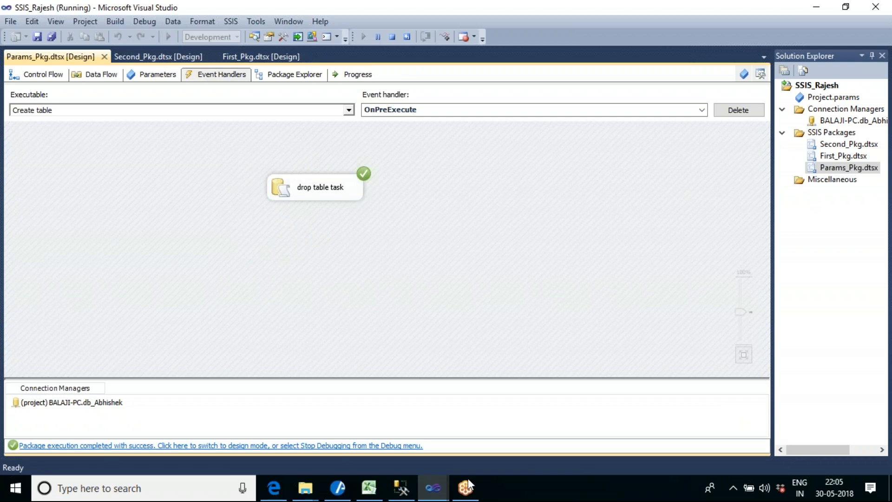
Switch to SQL Server Management Studio and examine the OBJECT_ID('Tbl_Params')>0 condition and the DROP TABLE statement it guards.
left_click(402, 487)
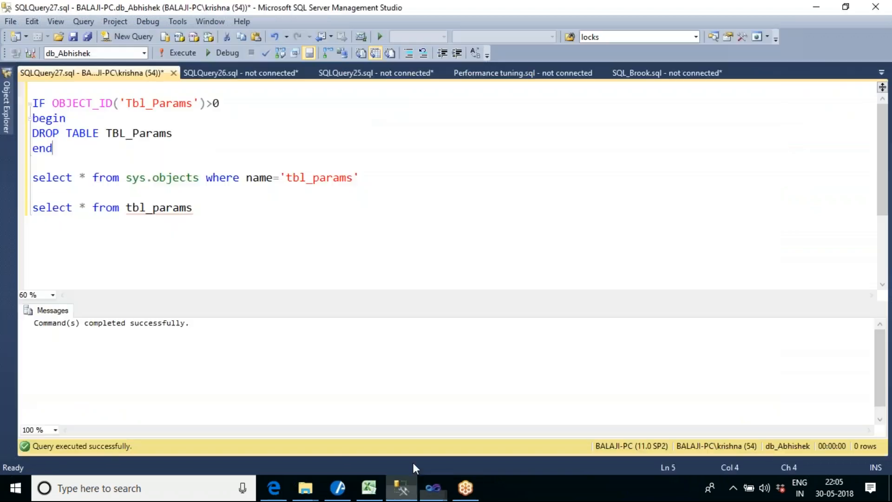
double_click(181, 104)
left_click(216, 102)
left_click_drag(196, 133, 32, 134)
left_click(70, 148)
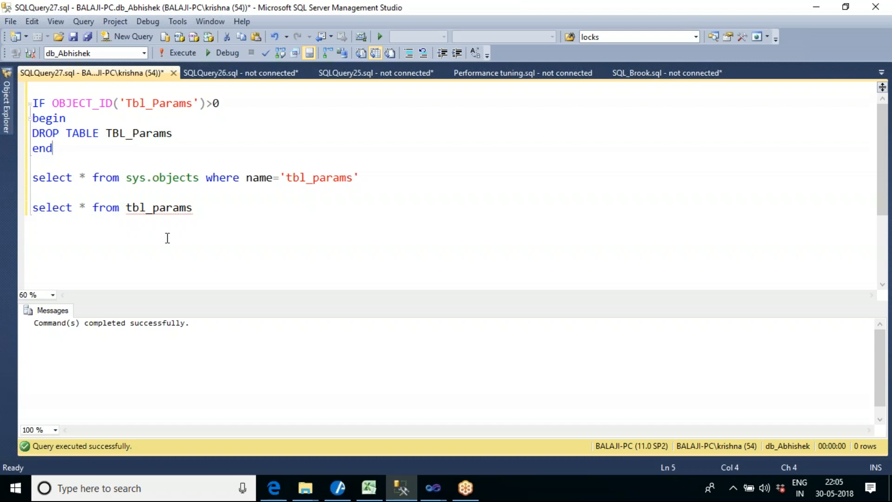
Switch to Visual Studio, stop debugging Params_Pkg, and return to its control flow.
left_click(433, 488)
left_click(520, 446)
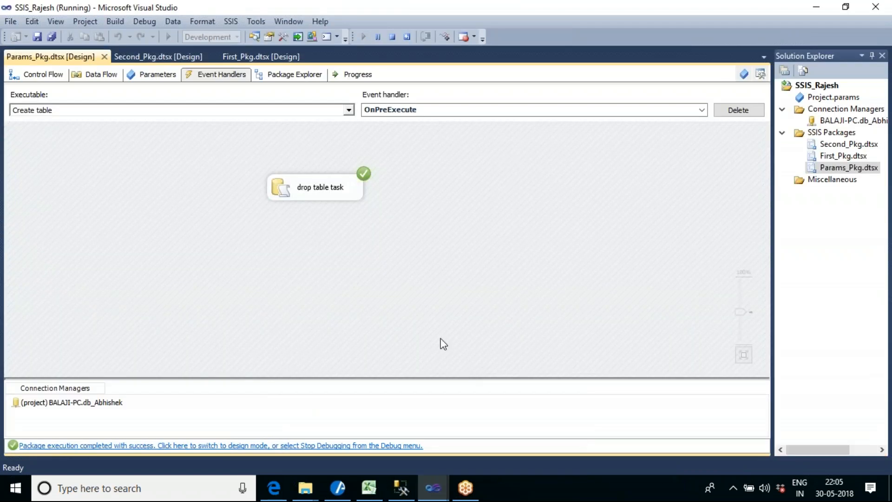
left_click(391, 38)
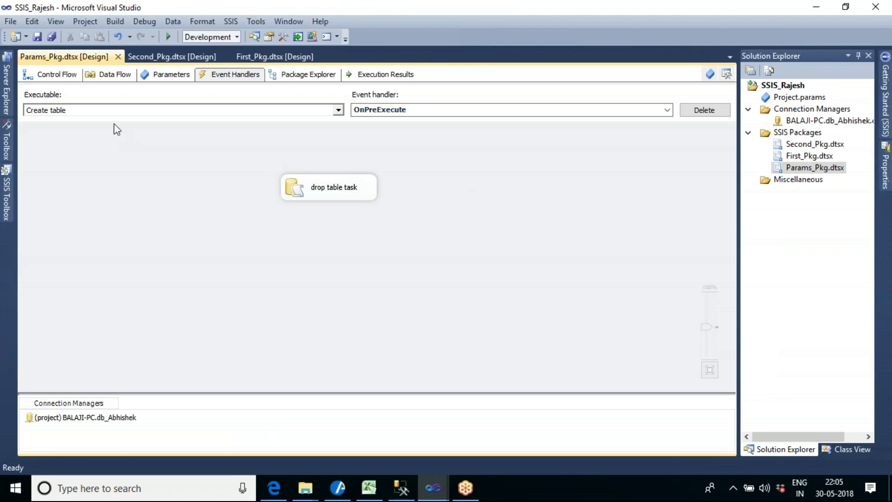
left_click(58, 76)
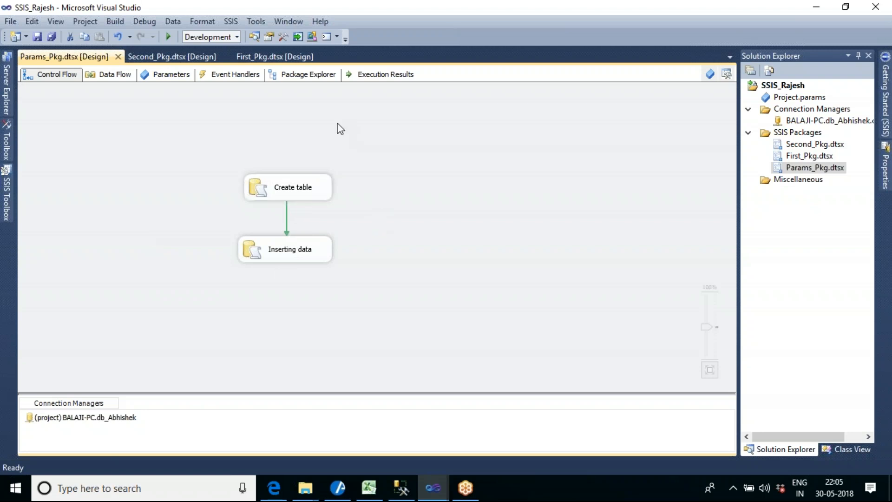
Review Params_Pkg's OnPreExecute handler for Create table, its control flow, and its Package Explorer tree.
left_click(237, 78)
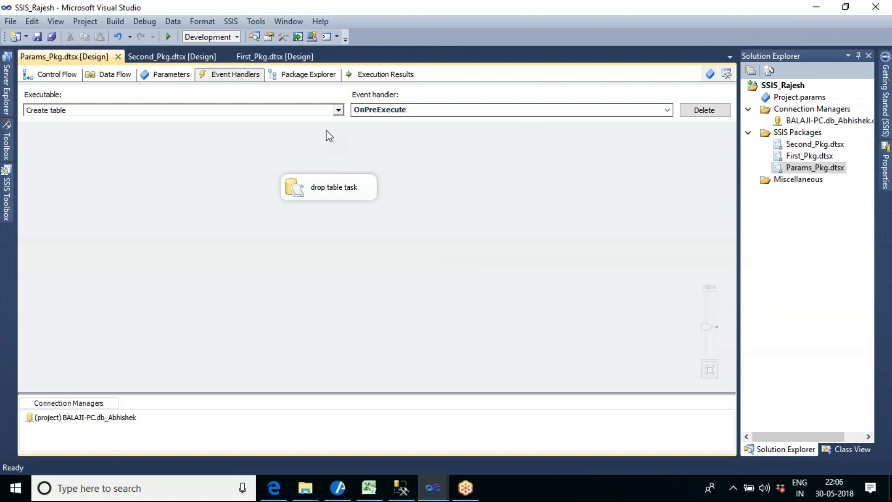
left_click(57, 75)
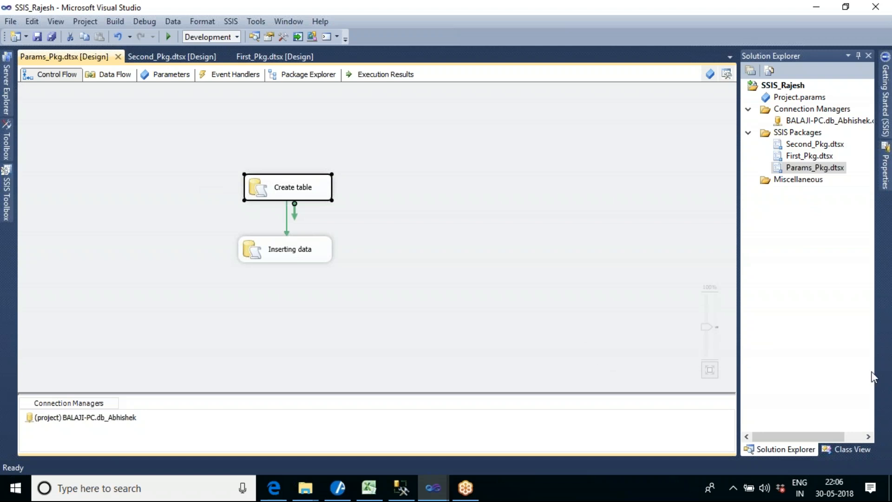
left_click(308, 76)
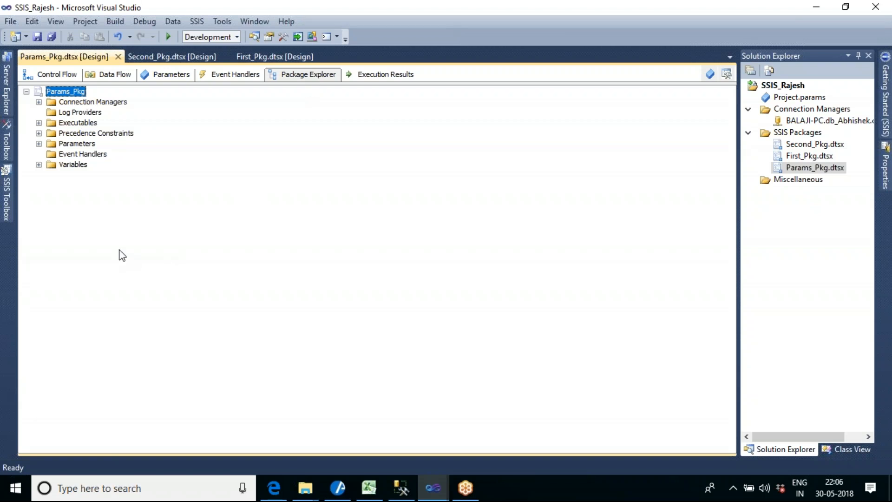
In First_Pkg, add an Int32 package parameter P_empid with the value 100 and save the package.
left_click(250, 58)
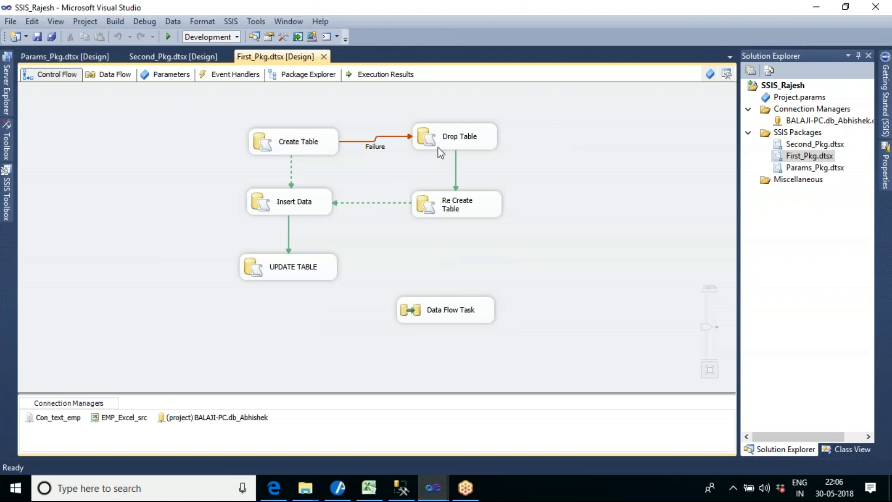
left_click(112, 77)
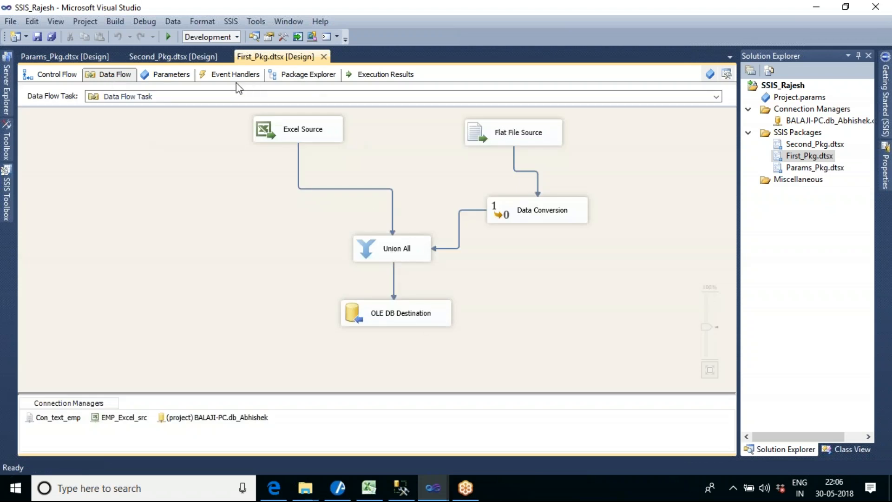
left_click(167, 78)
left_click(26, 96)
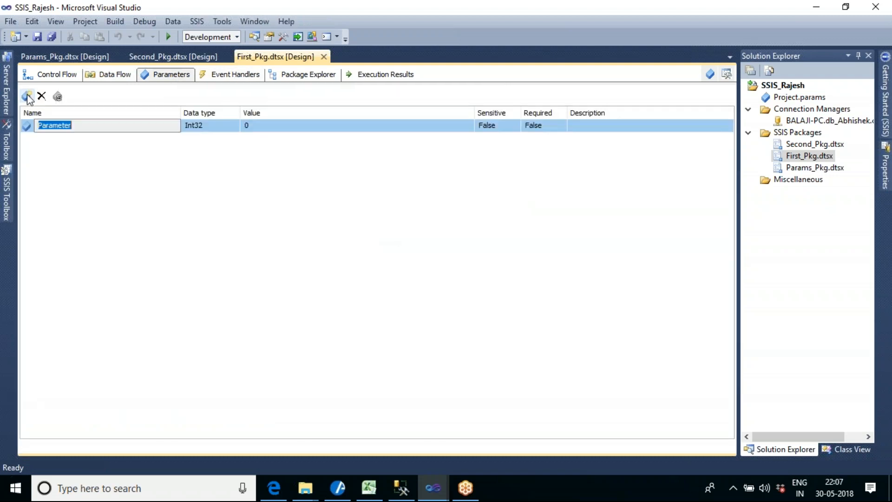
left_click_drag(86, 128, 43, 128)
type("_empid")
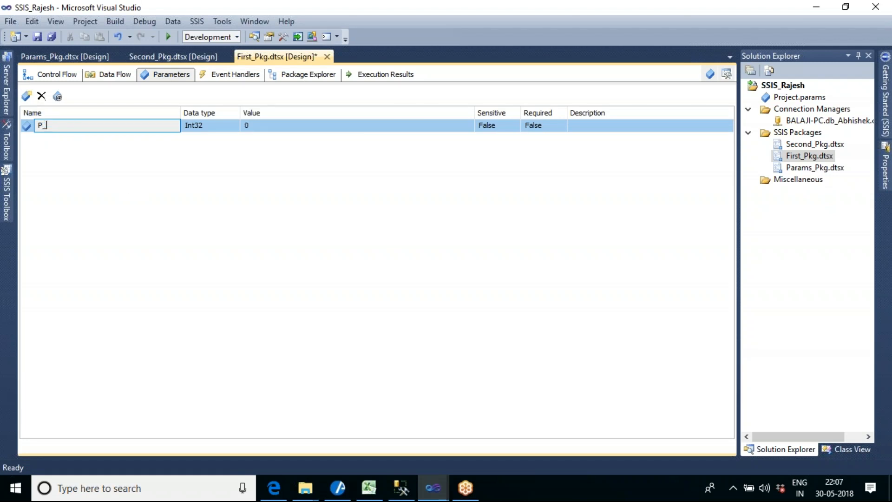
left_click(269, 127)
type("100")
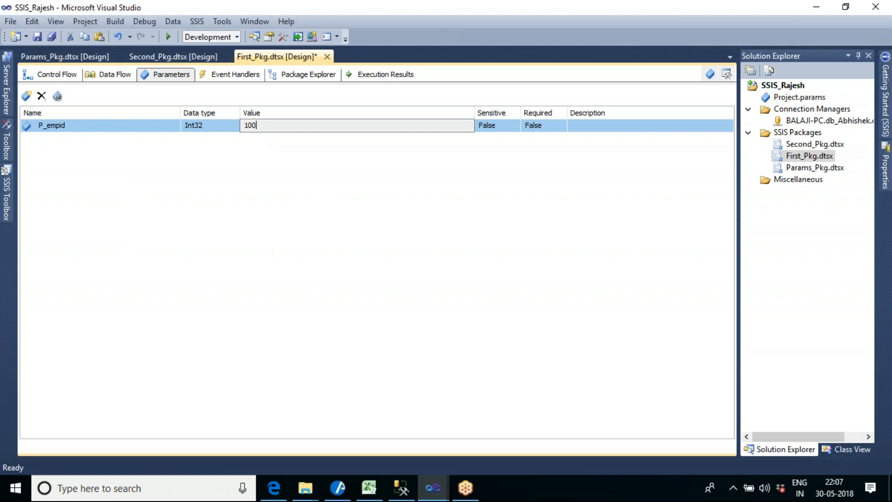
key("Return")
key("ctrl+s")
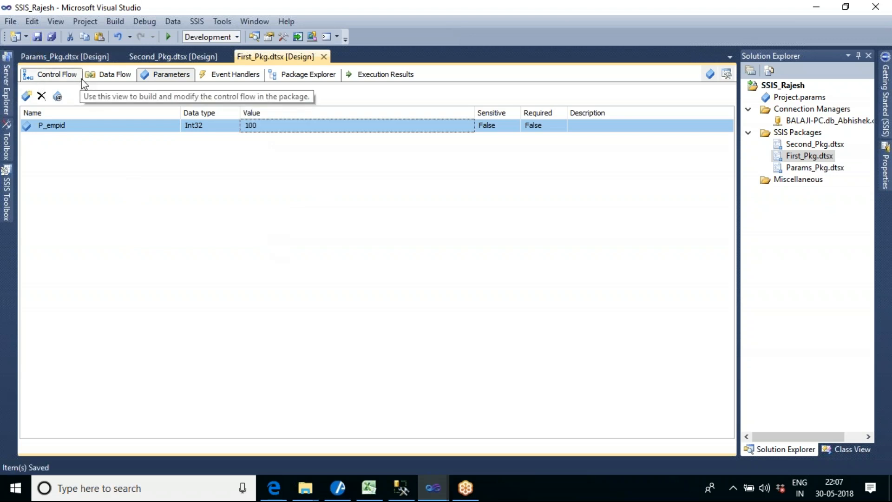
Inspect the SQL statement of First_Pkg's Create Table task without changing it, and view the package's event handlers.
left_click(49, 78)
left_click(294, 151)
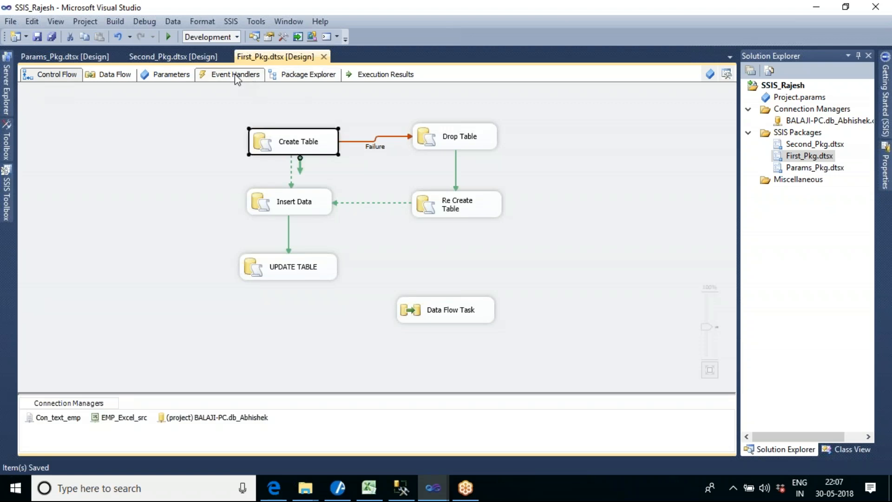
double_click(291, 141)
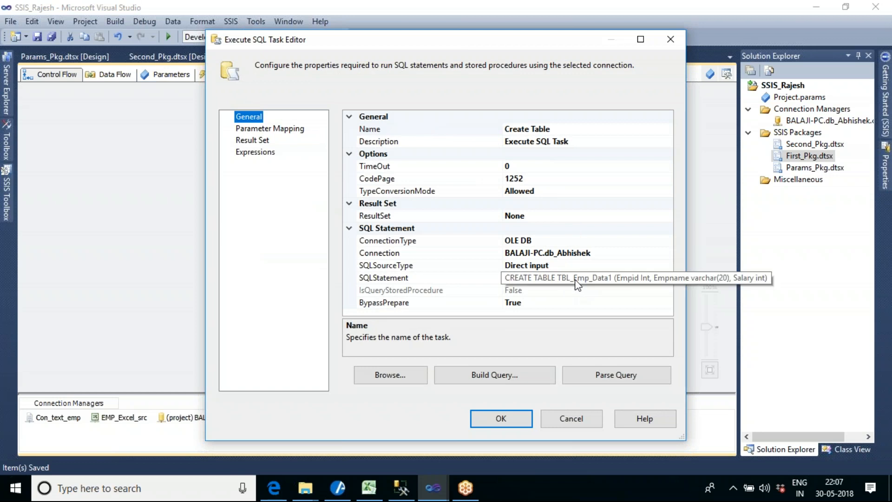
left_click(572, 418)
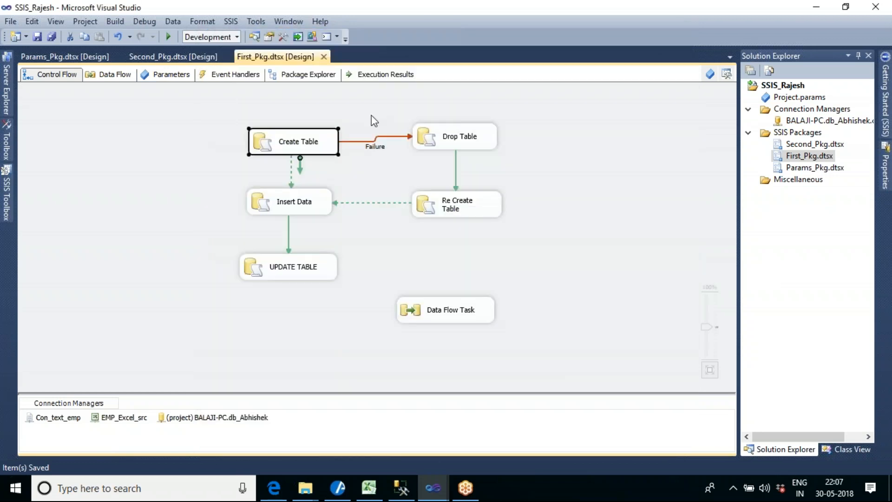
left_click(231, 74)
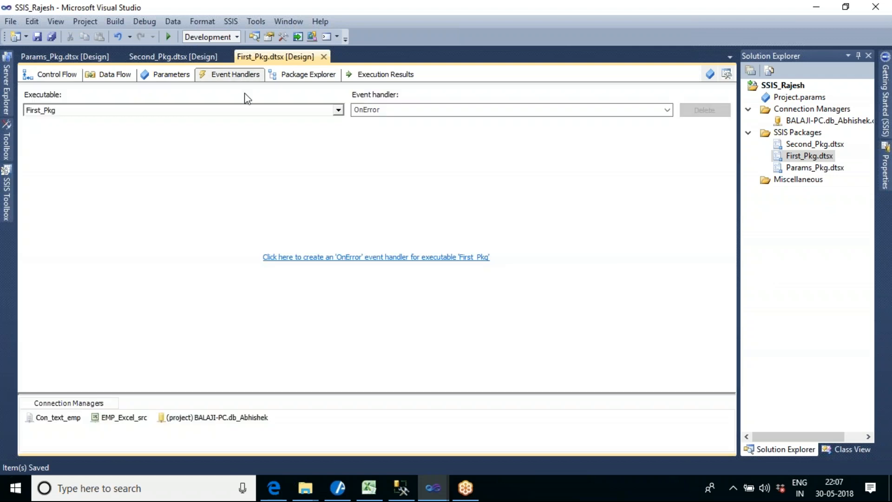
Create an OnPreExecute event handler for First_Pkg's Create Table task.
left_click(59, 78)
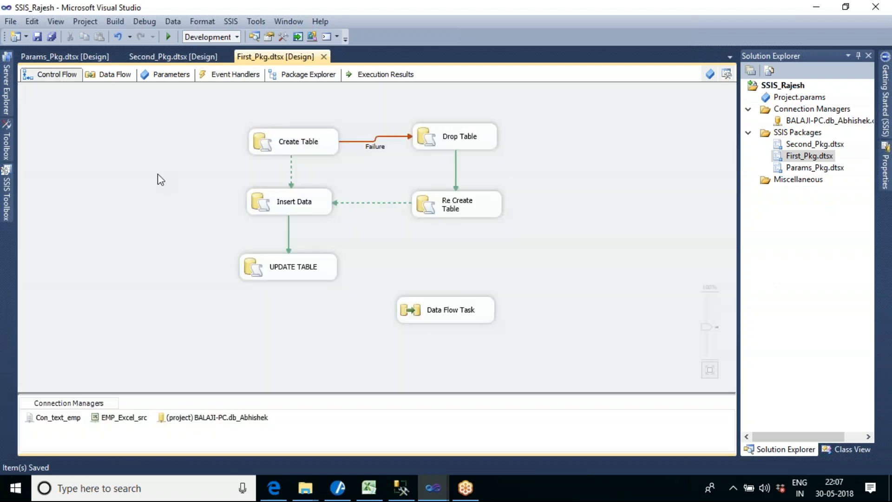
left_click(309, 149)
left_click(235, 75)
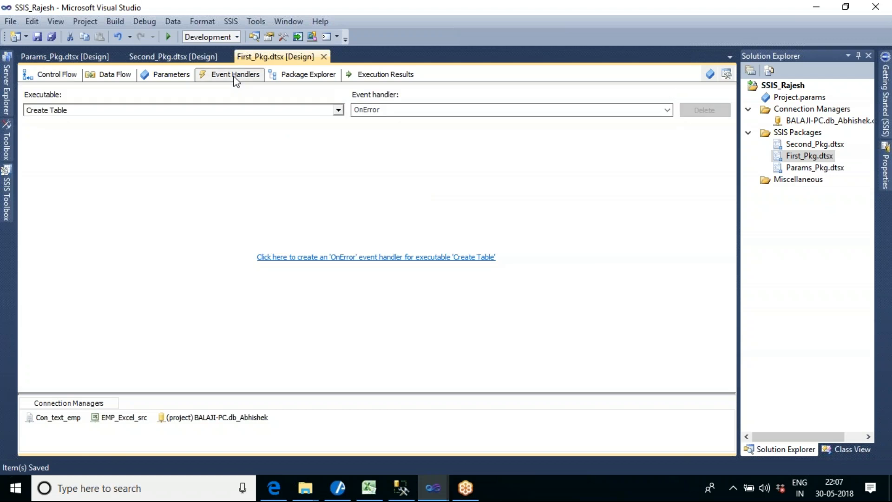
left_click(383, 114)
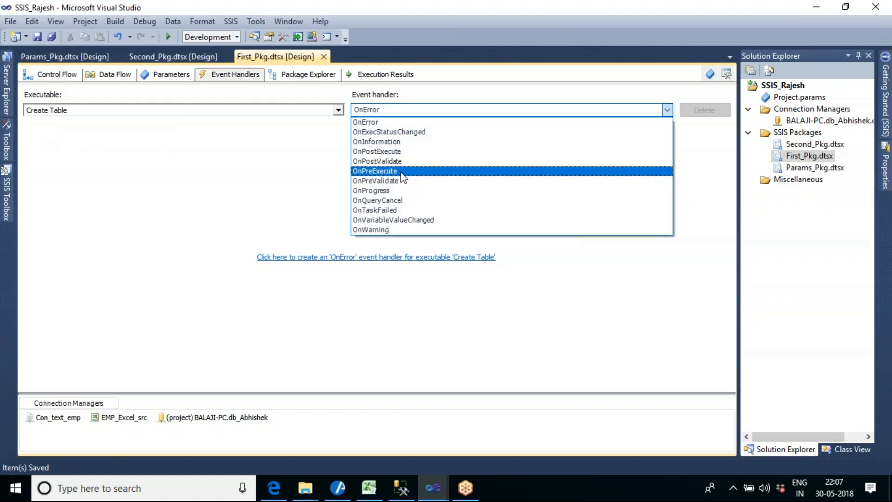
left_click(376, 171)
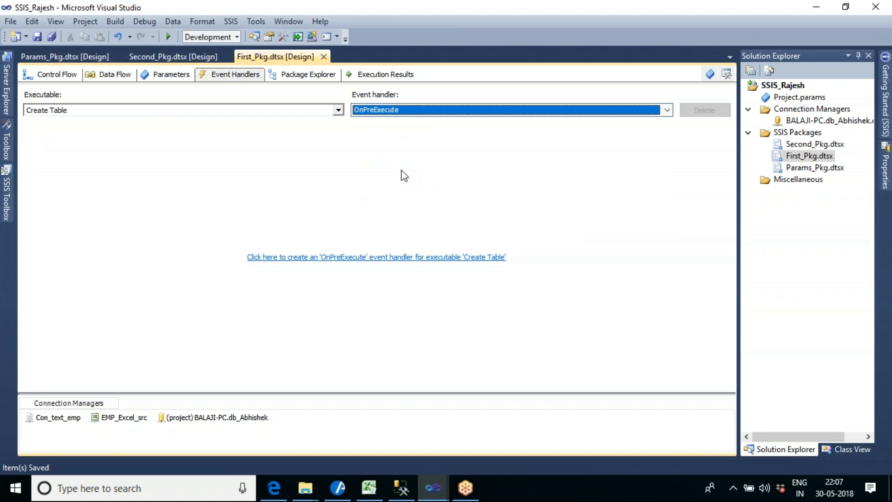
left_click(285, 257)
Add an Execute SQL Task to the OnPreExecute handler and name it "Truncate table".
left_click(7, 205)
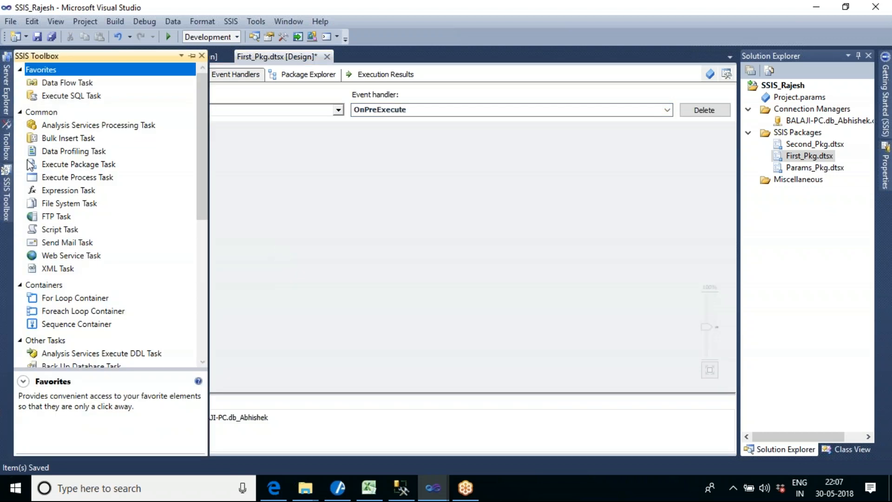
left_click_drag(69, 97, 274, 175)
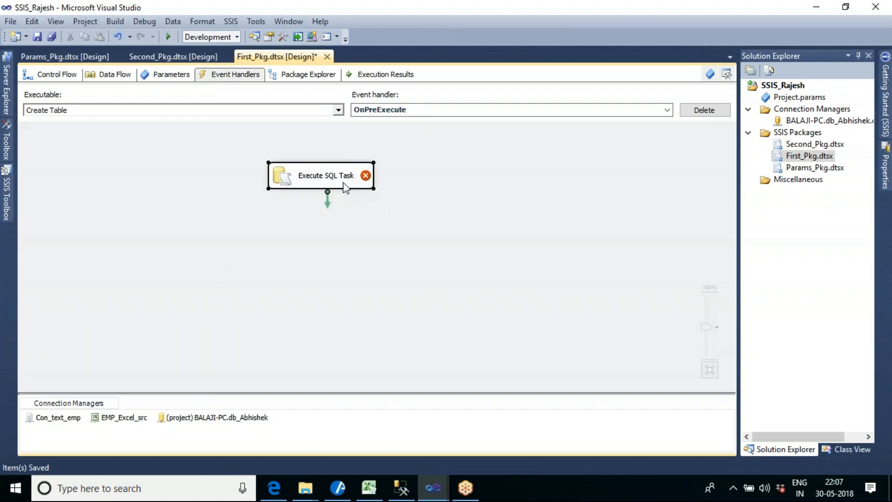
double_click(345, 187)
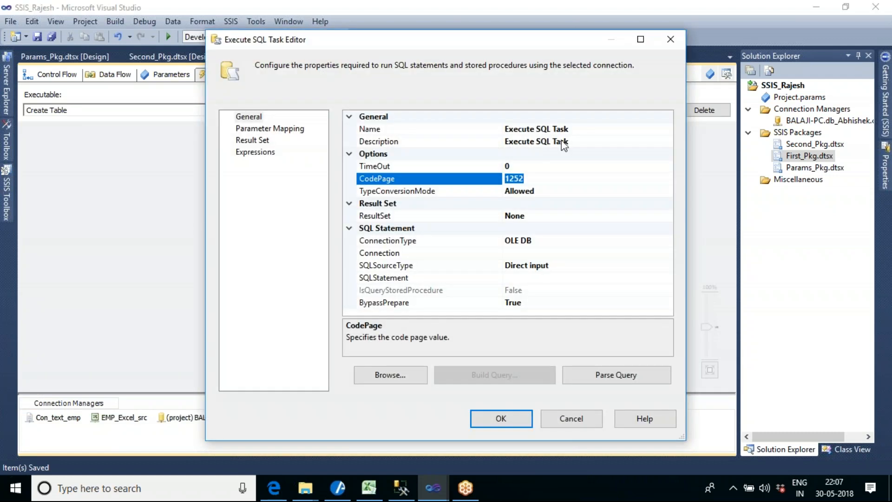
left_click(579, 131)
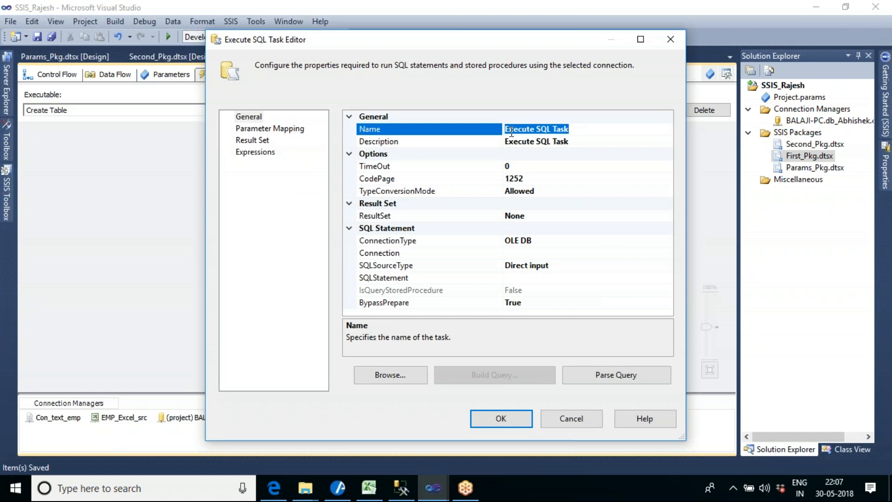
type("Truna")
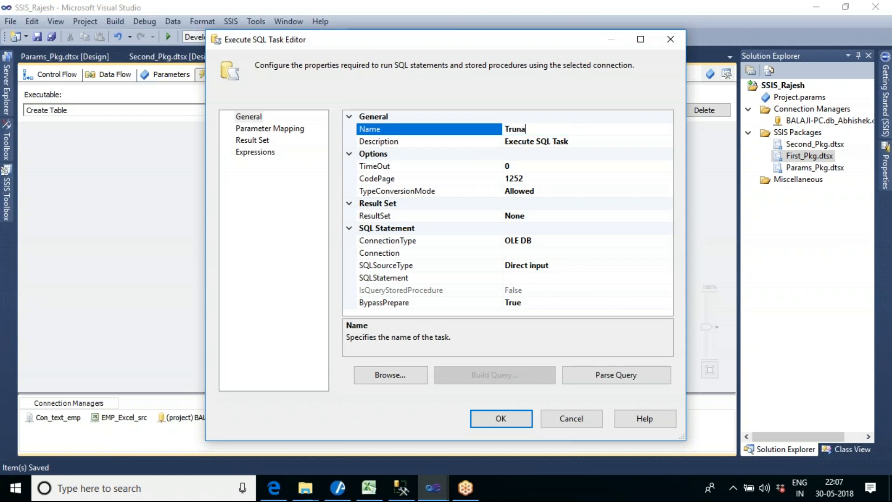
key("BackSpace")
type("cate table")
Assign the project's OLE DB connection to the Truncate table task and set its SQL statement to "Truncate table tbl_emp_data1".
left_click(566, 253)
left_click(667, 253)
left_click(576, 279)
left_click(528, 265)
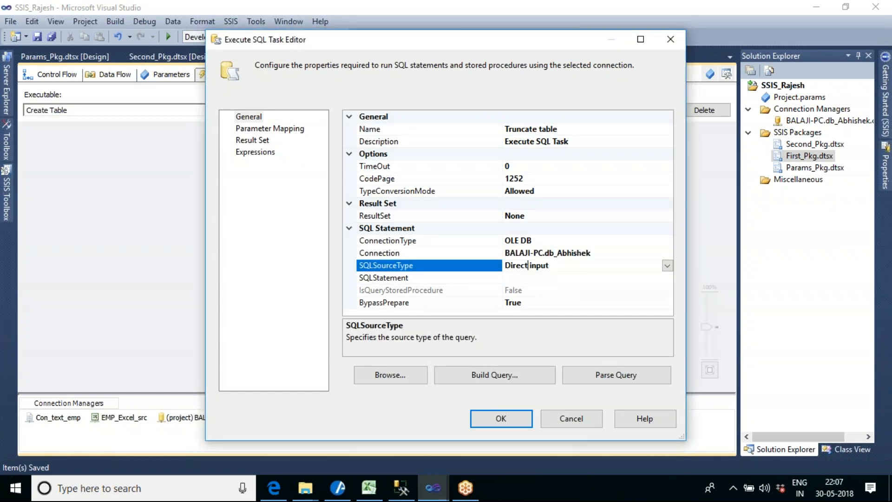
left_click(530, 278)
type("T")
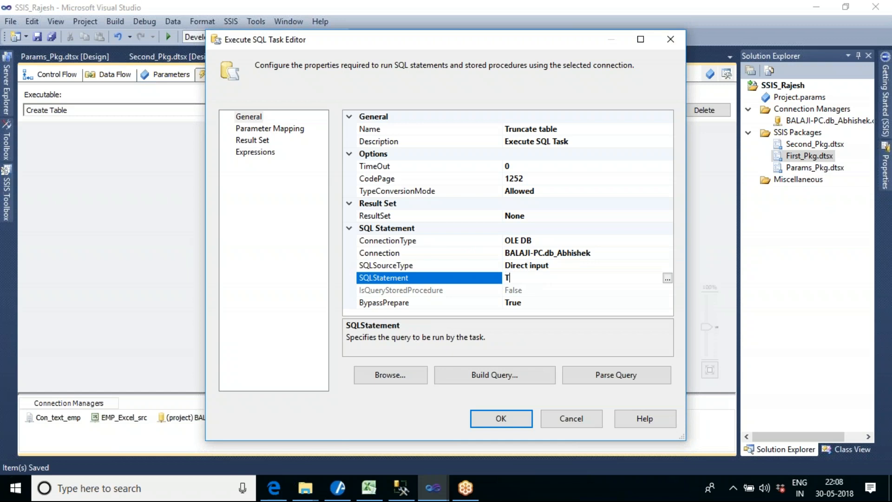
type("runcate table tbl_emp_data1")
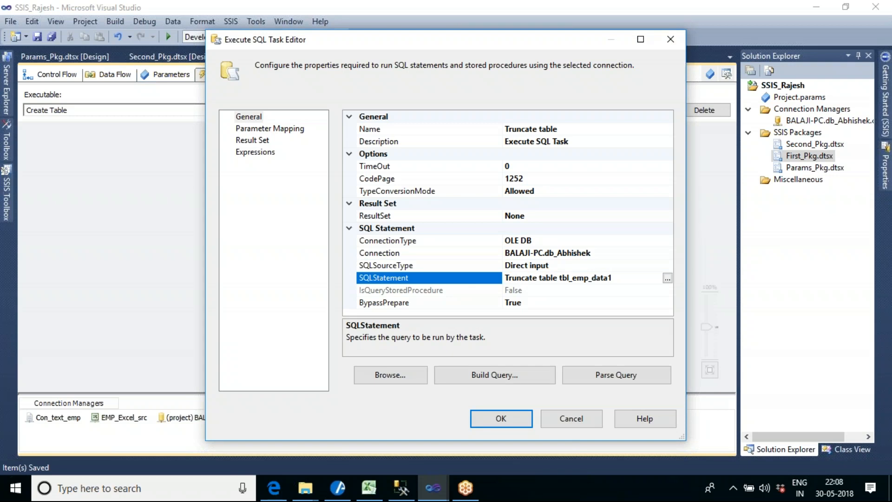
left_click(502, 421)
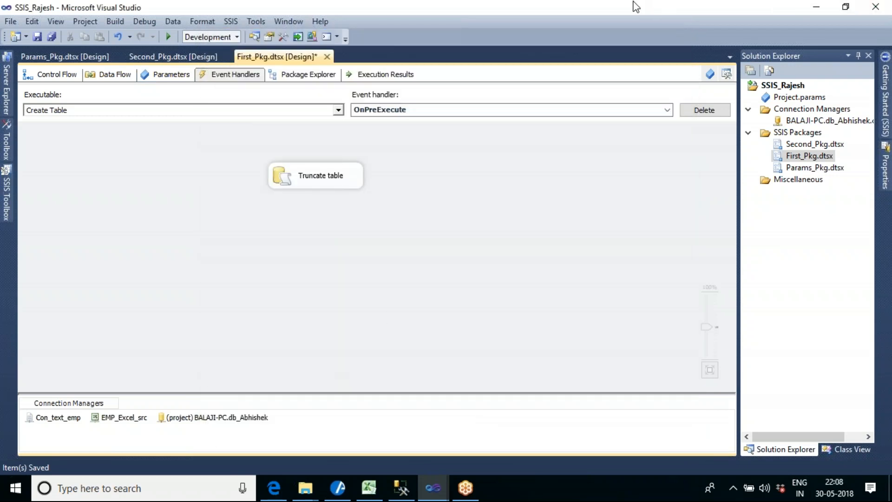
Save First_Pkg and compare the connection managers in its Package Explorer tree with those in the control flow.
left_click(323, 82)
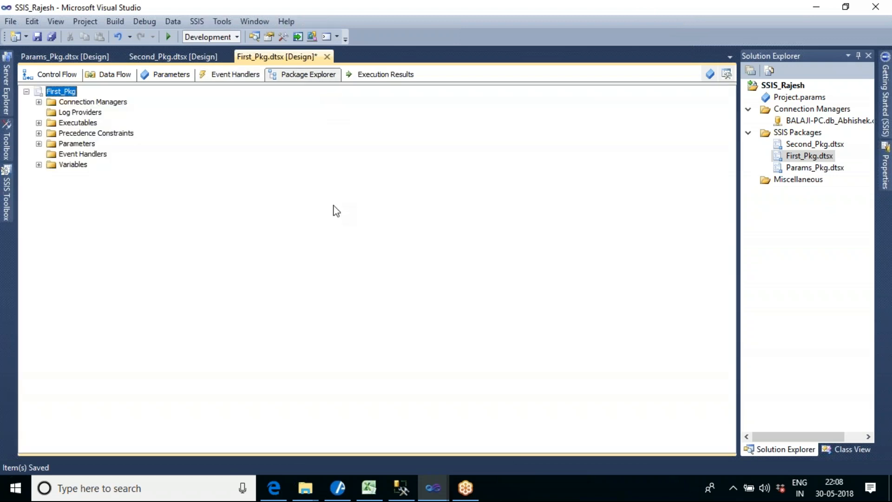
left_click(38, 37)
left_click(39, 102)
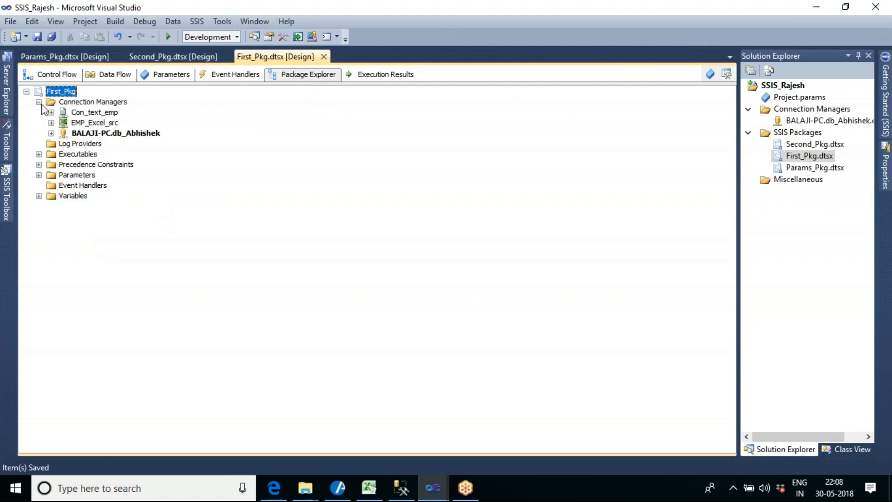
left_click(112, 123)
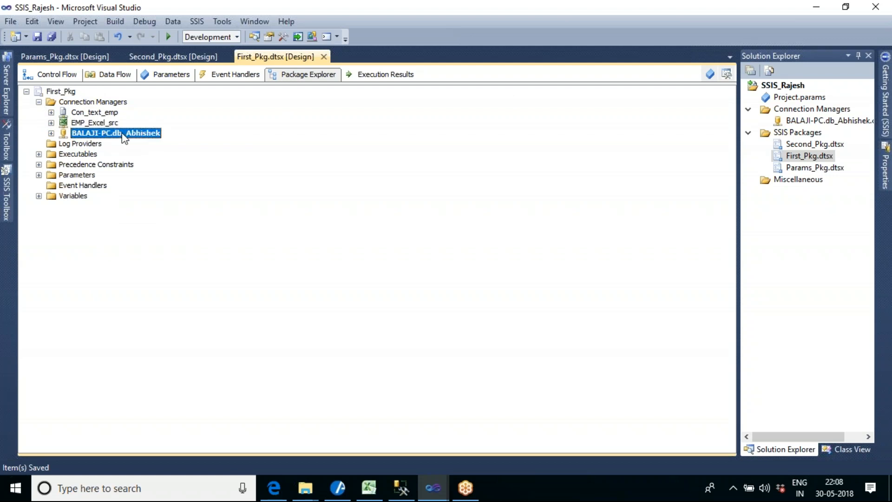
left_click(113, 115)
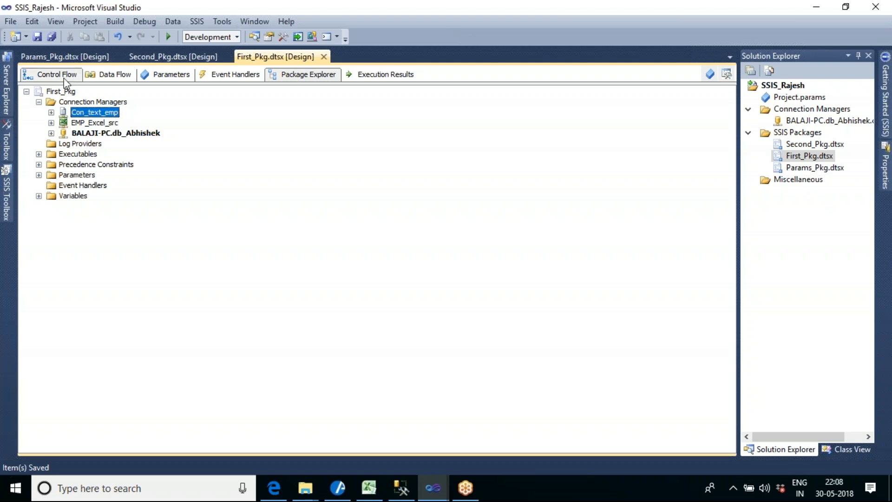
left_click(65, 79)
left_click(133, 428)
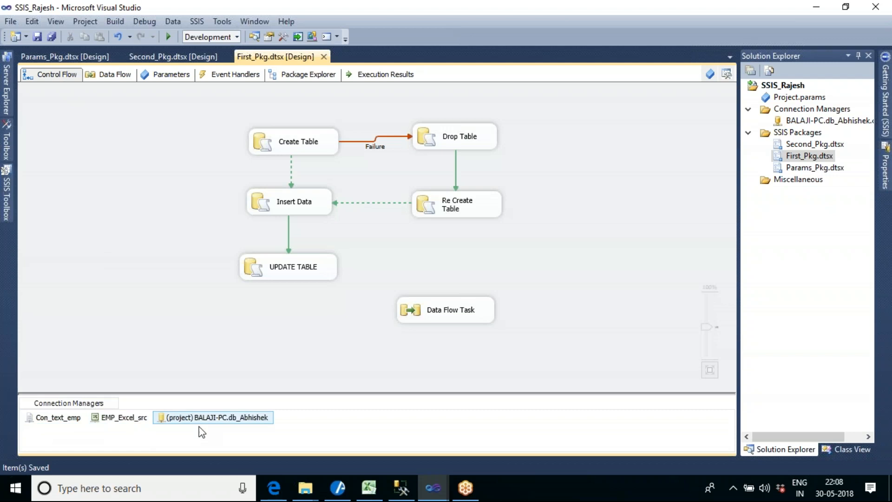
Examine the executables in First_Pkg's Package Explorer tree and compare them with the control flow tasks.
left_click(297, 75)
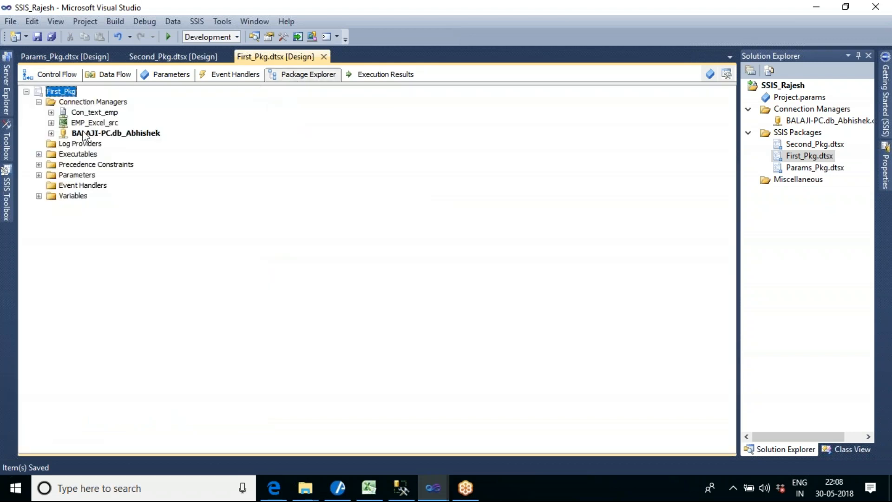
left_click(39, 154)
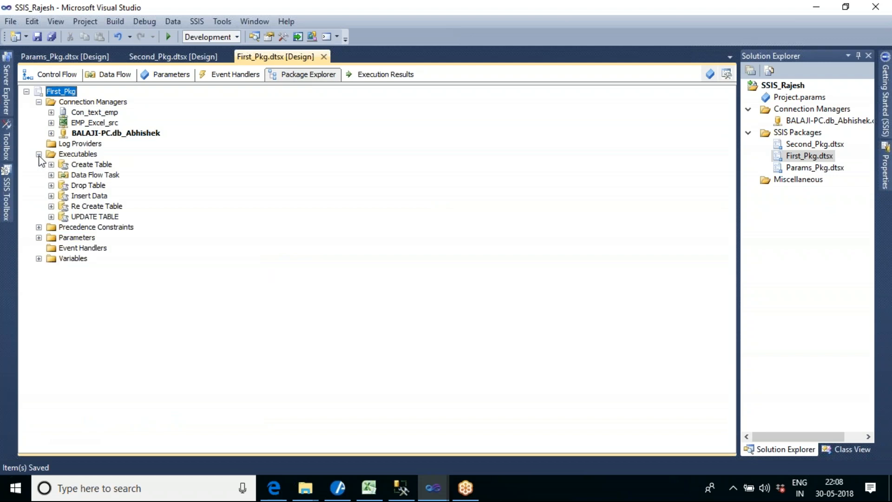
left_click(59, 73)
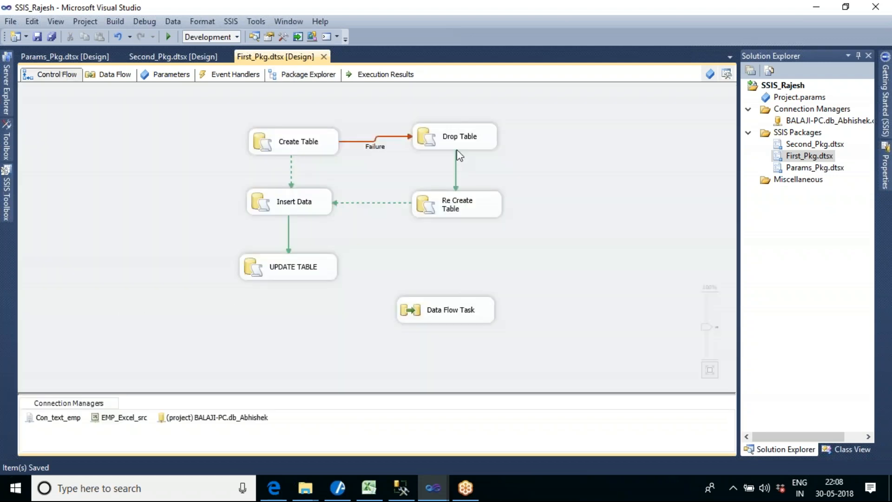
left_click(320, 74)
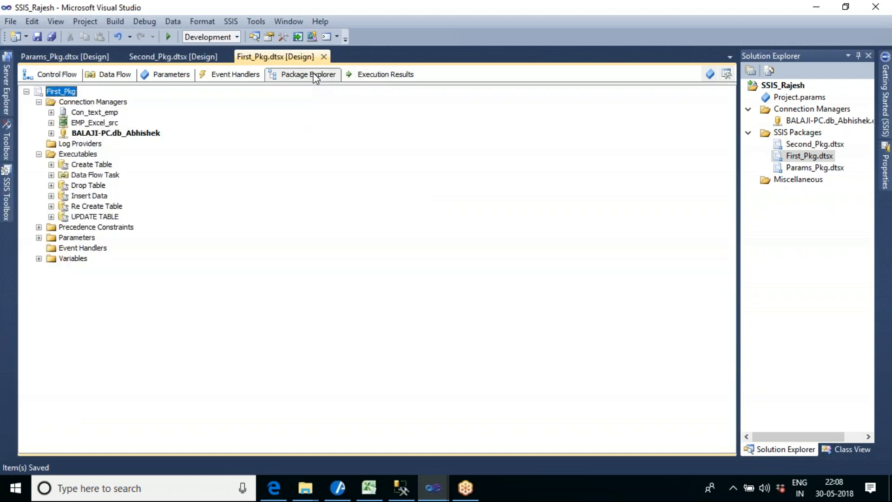
left_click(88, 186)
left_click(91, 197)
left_click(96, 207)
left_click(101, 216)
left_click(91, 165)
left_click(93, 175)
left_click(101, 186)
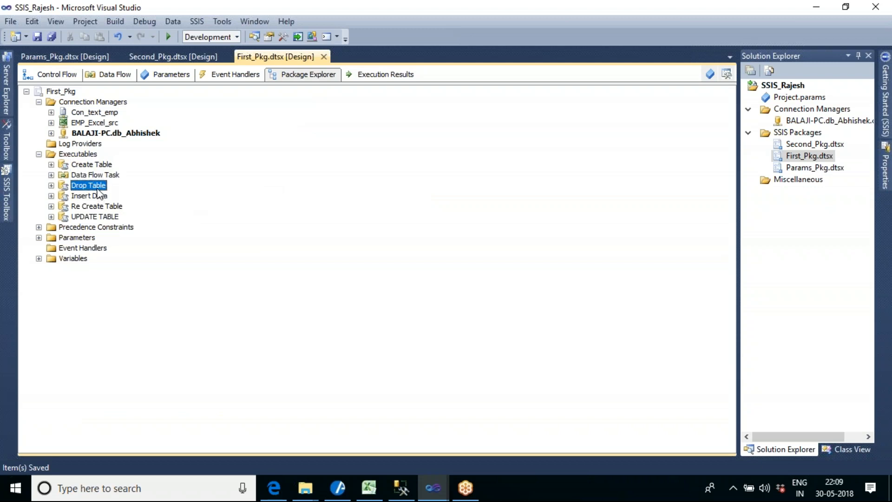
left_click(103, 199)
left_click(116, 207)
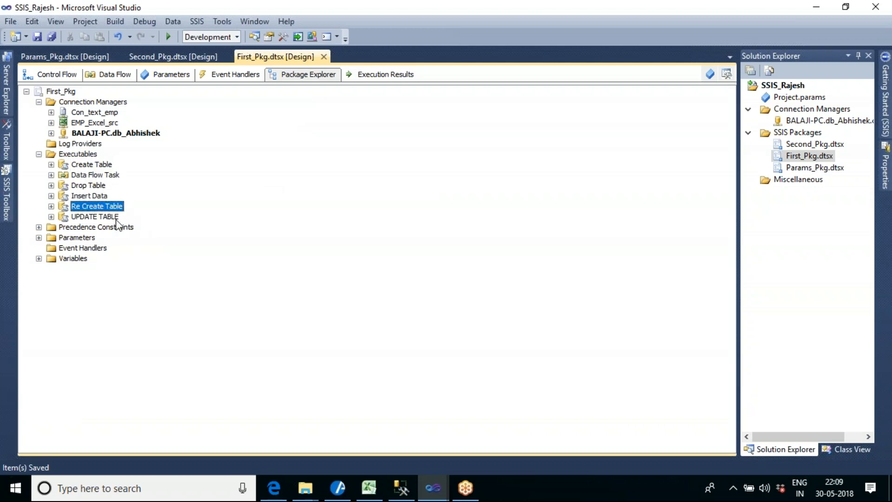
left_click(119, 218)
Examine the Data Flow Task's components in the package tree, from the sources through Union All, Data Conversion and OLE DB Destination.
left_click(103, 177)
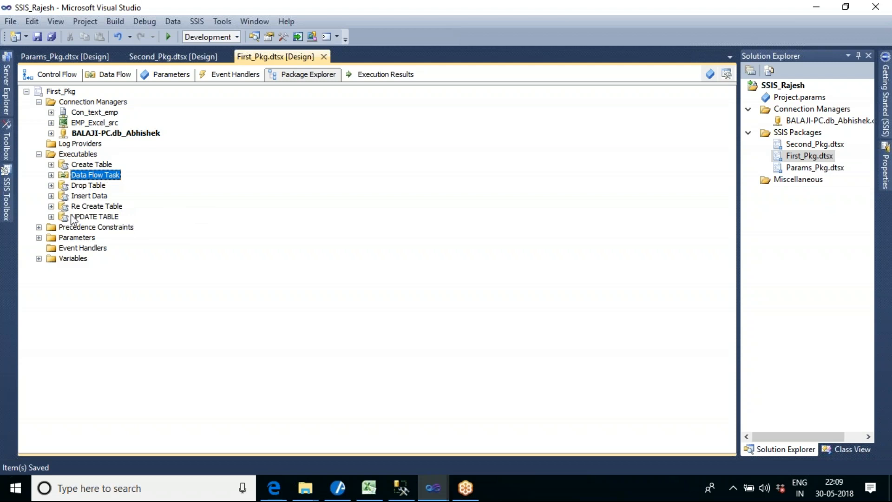
left_click(51, 176)
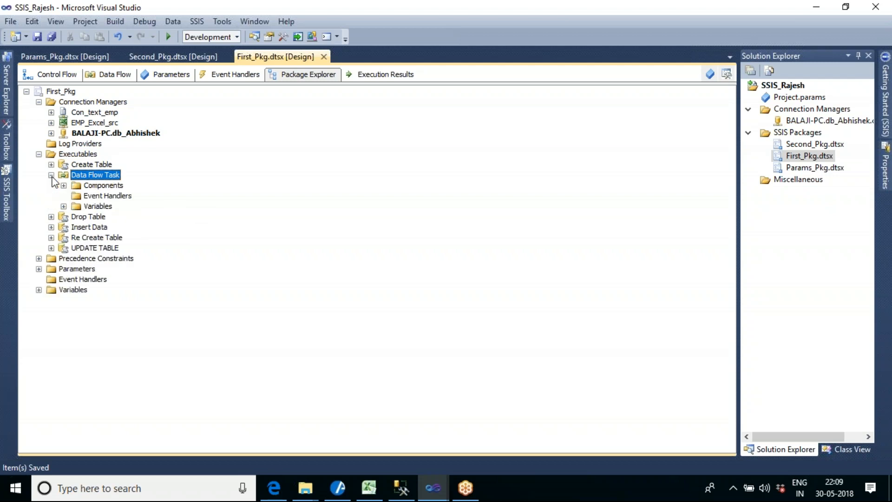
left_click(64, 185)
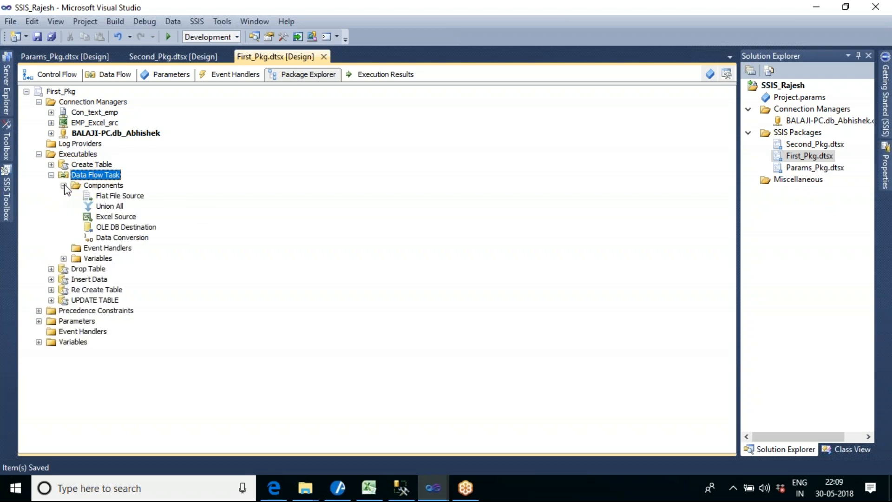
left_click(127, 197)
left_click(130, 217)
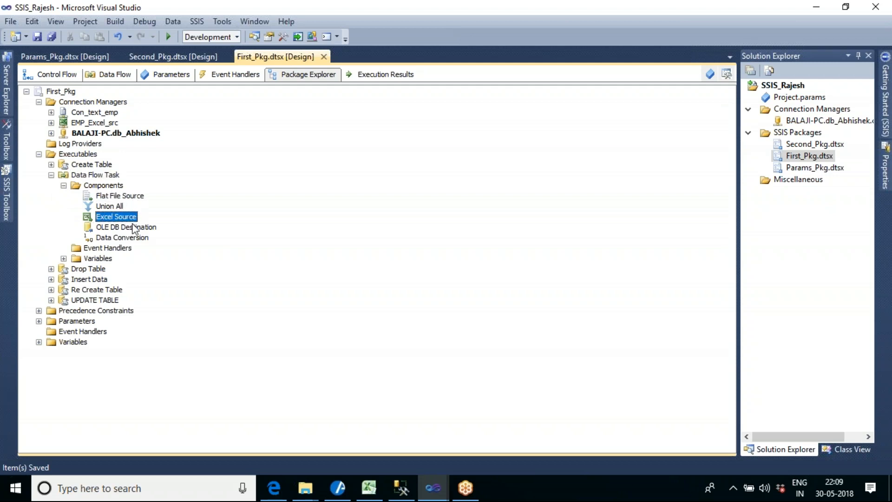
left_click(141, 227)
left_click(112, 206)
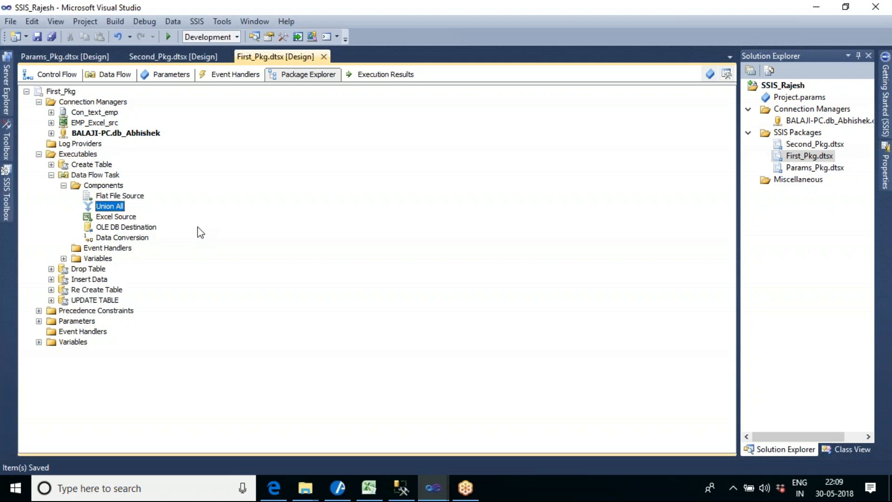
left_click(125, 238)
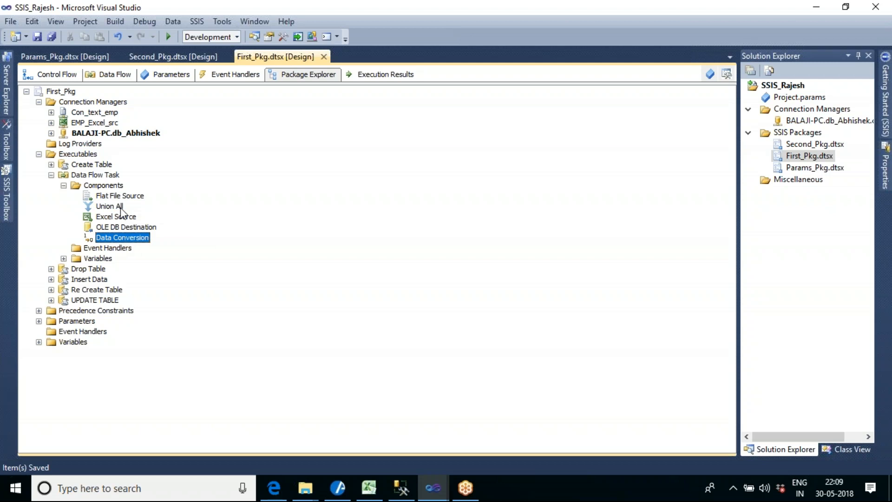
left_click(119, 196)
left_click(117, 207)
left_click(120, 217)
left_click(125, 238)
left_click(99, 188)
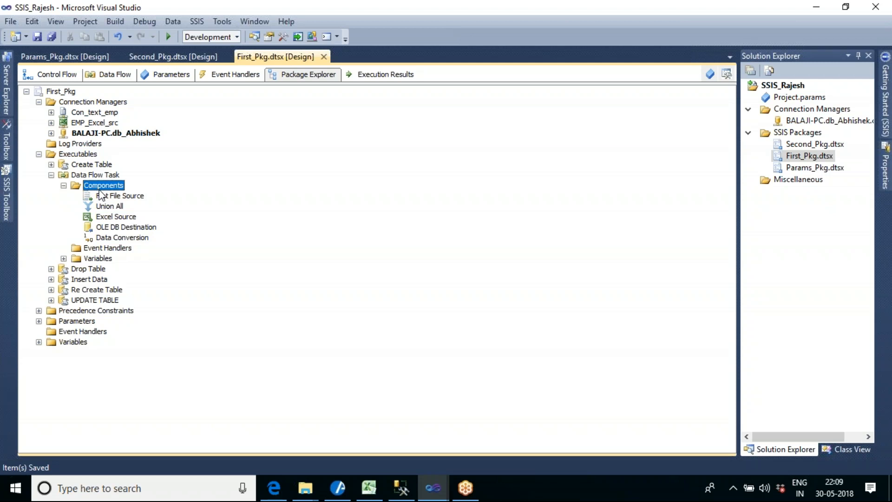
Collapse the Data Flow Task, view the P_empid entry under the package's parameters, and return to the control flow.
left_click(51, 175)
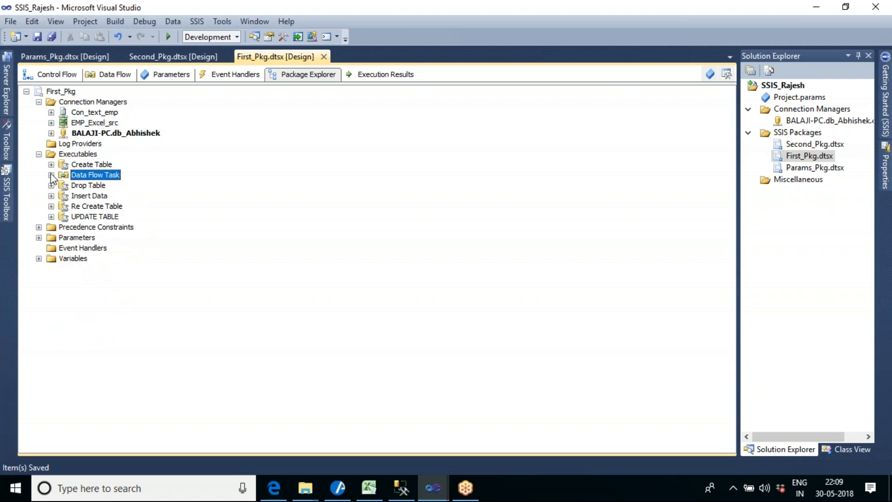
left_click(39, 238)
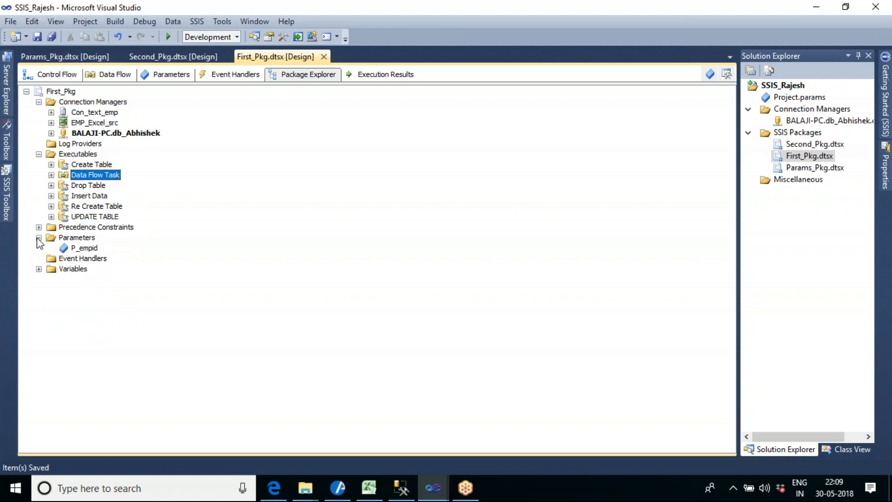
left_click(84, 247)
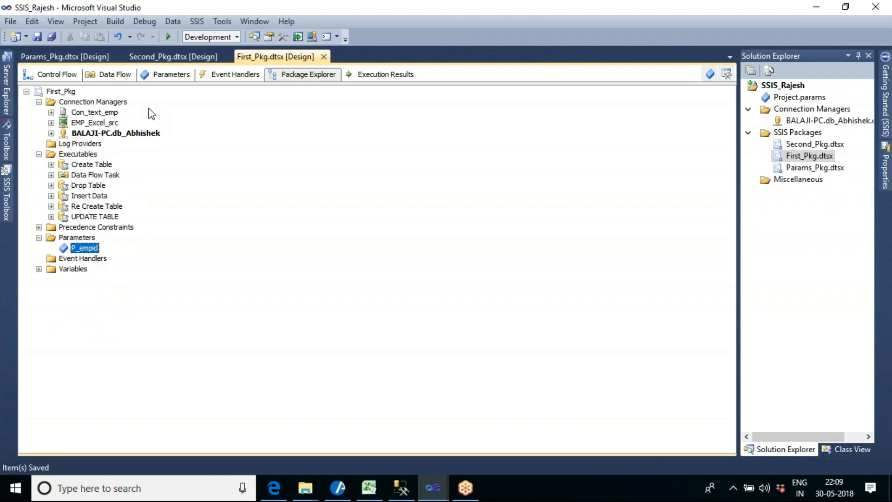
left_click(63, 75)
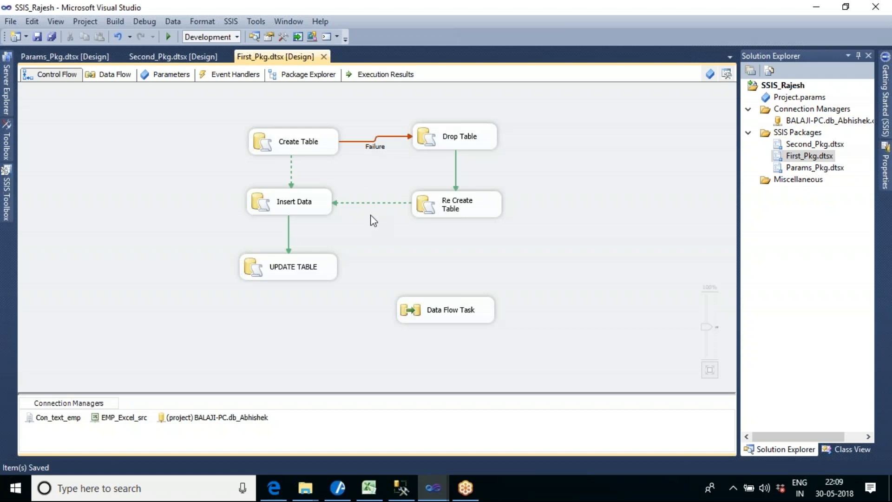
Examine the precedence constraints listed in First_Pkg's Package Explorer tree and collapse them again.
left_click(302, 74)
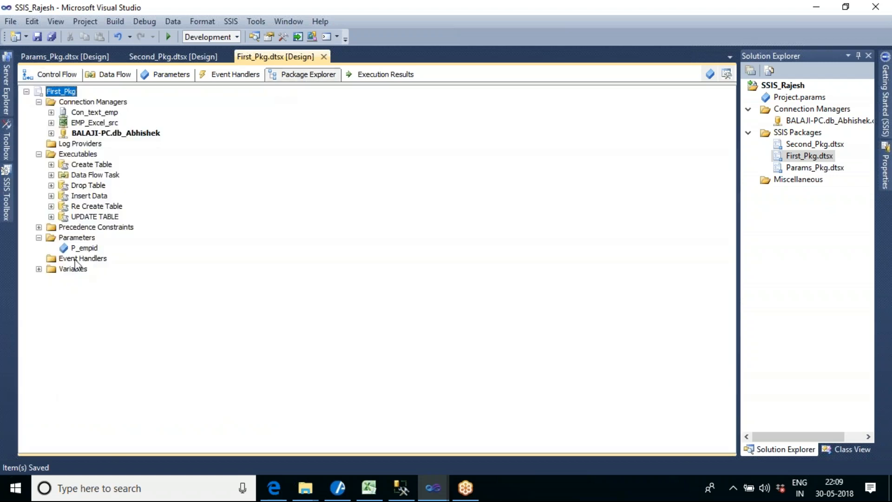
left_click(39, 227)
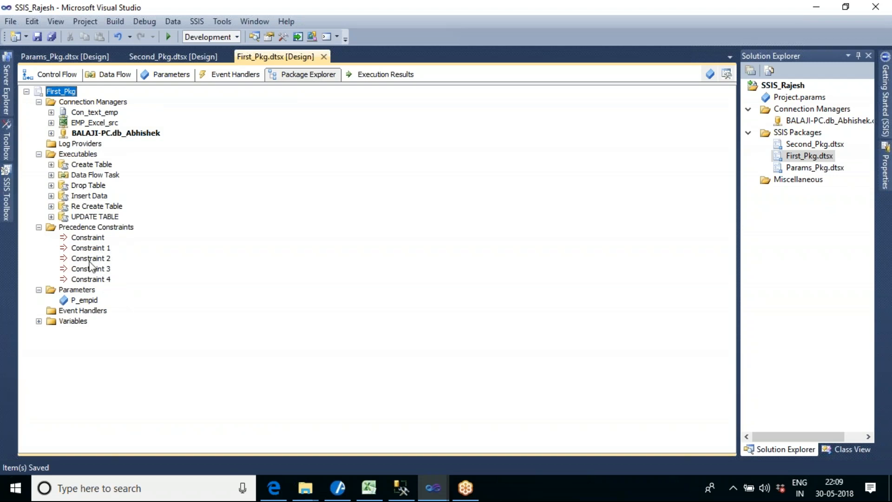
left_click(39, 227)
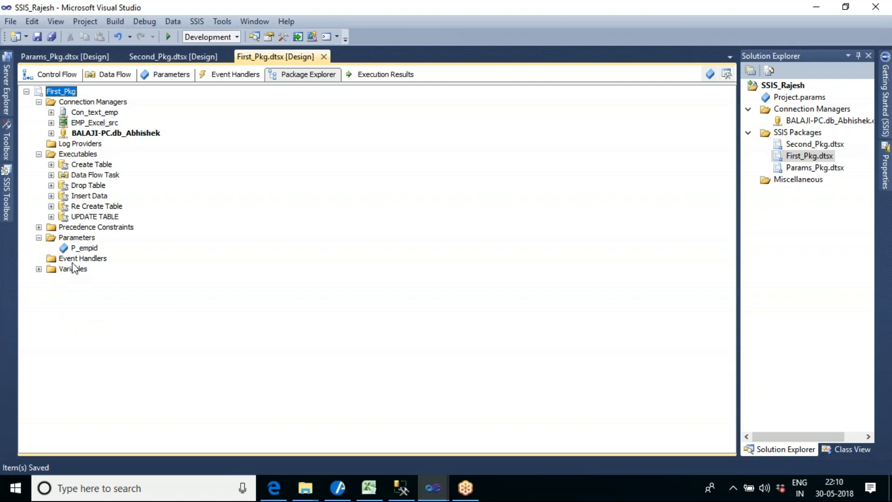
Examine the OnPreExecute event handler under the Create Table task in the package tree and return to the control flow.
left_click(99, 170)
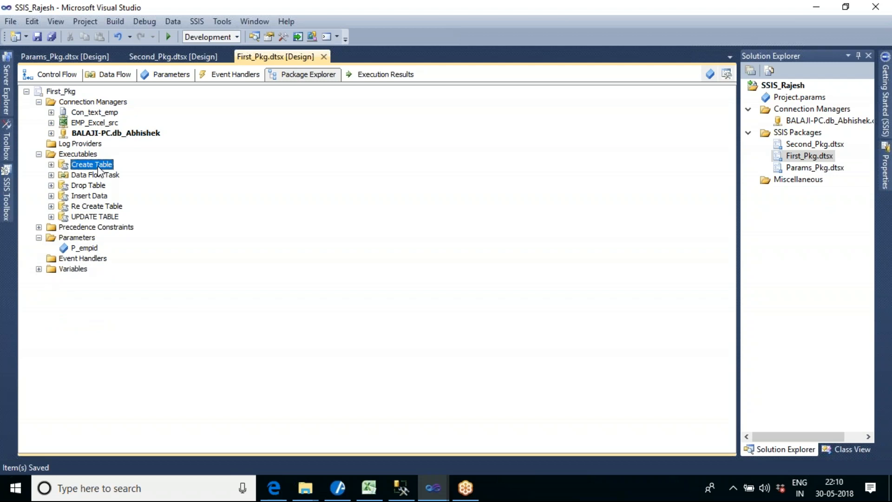
left_click(51, 165)
key("Down")
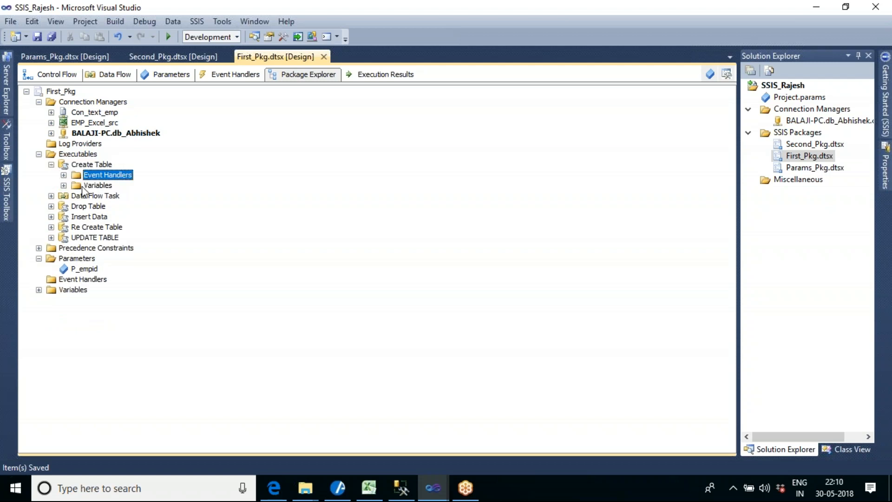
left_click(63, 175)
left_click(118, 187)
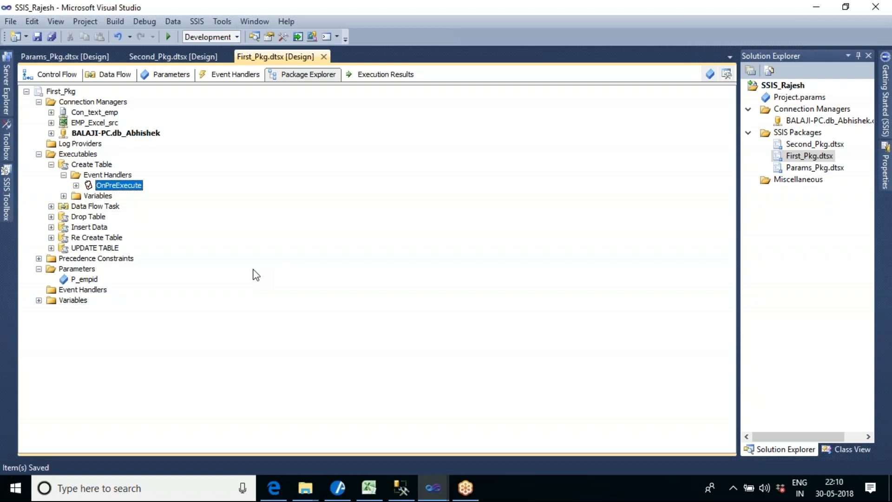
left_click(65, 77)
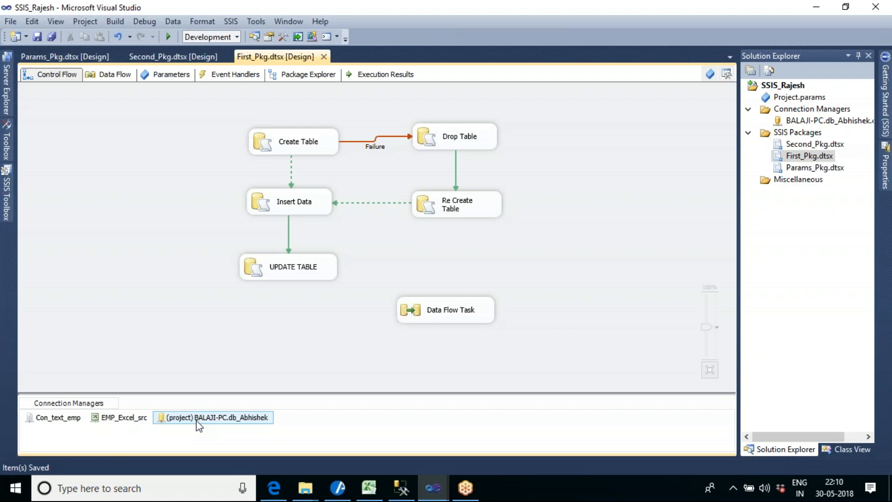
Start a new OLE DB connection for the package with the SQL Server Native Client 11.0 provider and server name BALAJI-PC.
right_click(333, 427)
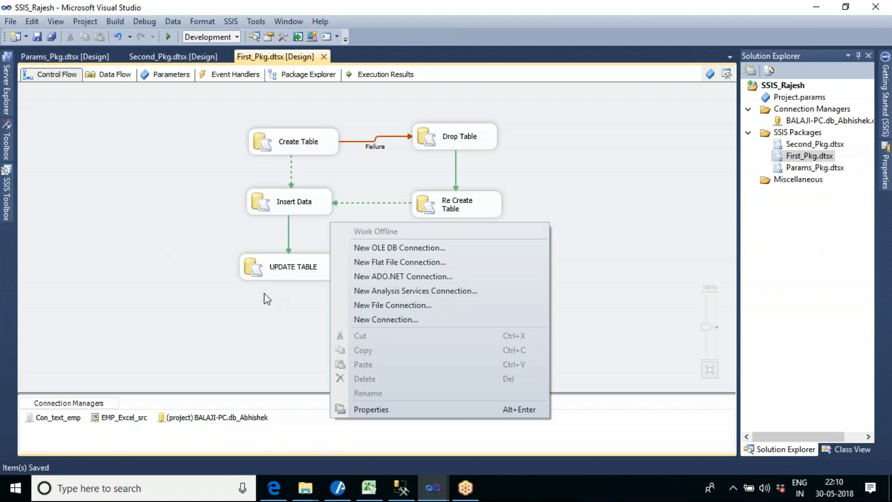
right_click(149, 436)
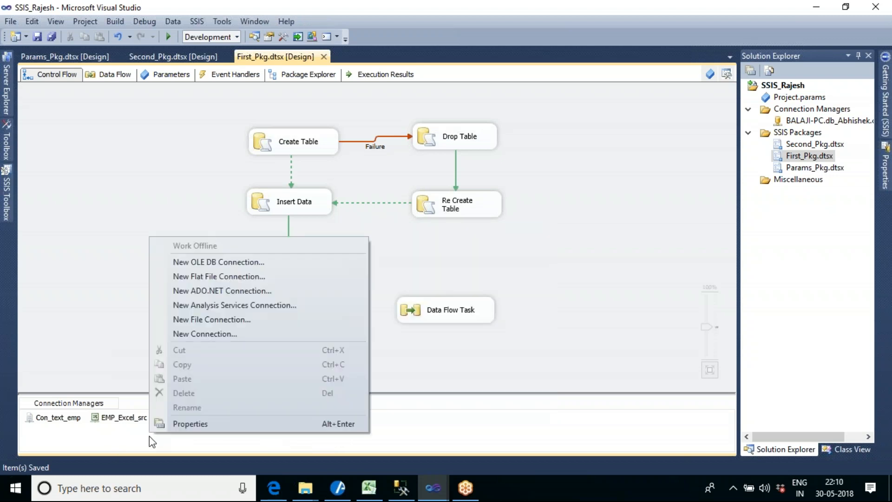
left_click(242, 263)
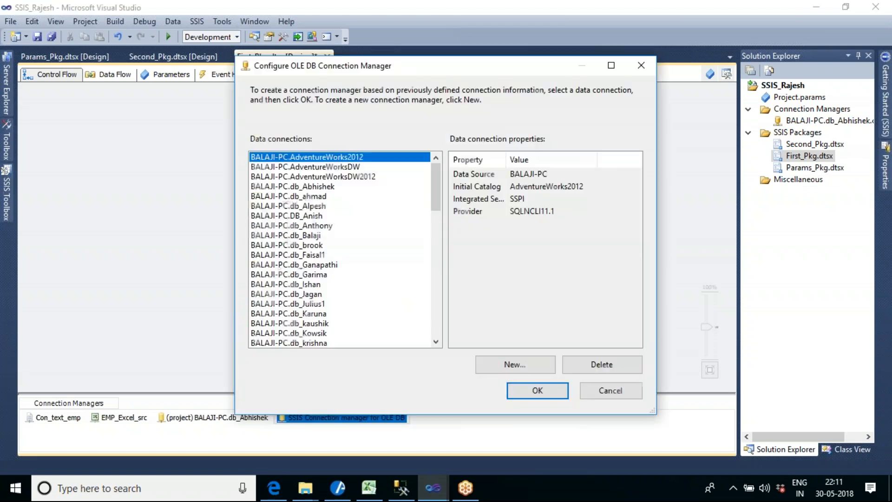
left_click(543, 367)
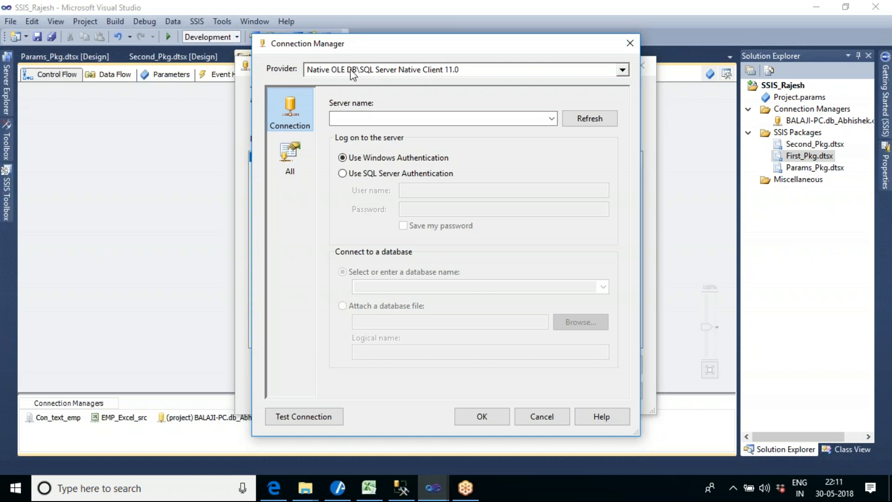
left_click(397, 118)
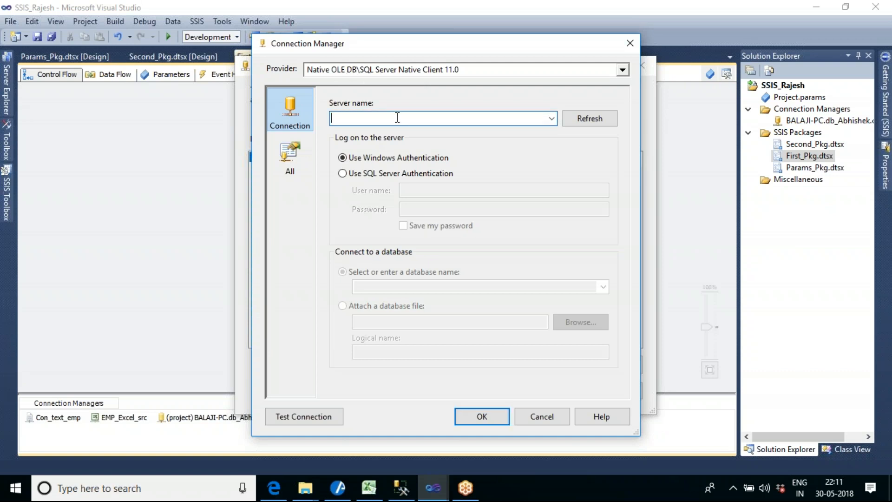
type("a")
key("BackSpace")
type("B")
key("BackSpace")
type("B")
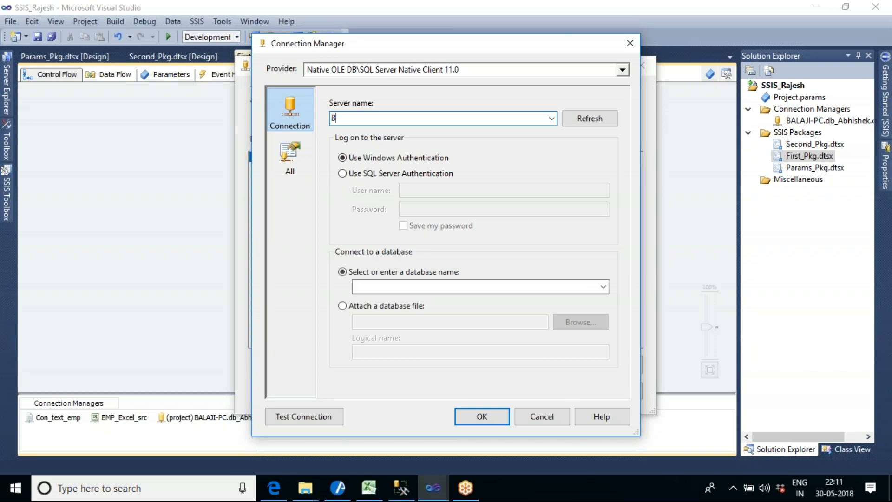
type("ALAJI-PC")
Choose db_Mohan as the OLE DB connection's database, test the connection and add its connection manager to the package.
left_click(603, 286)
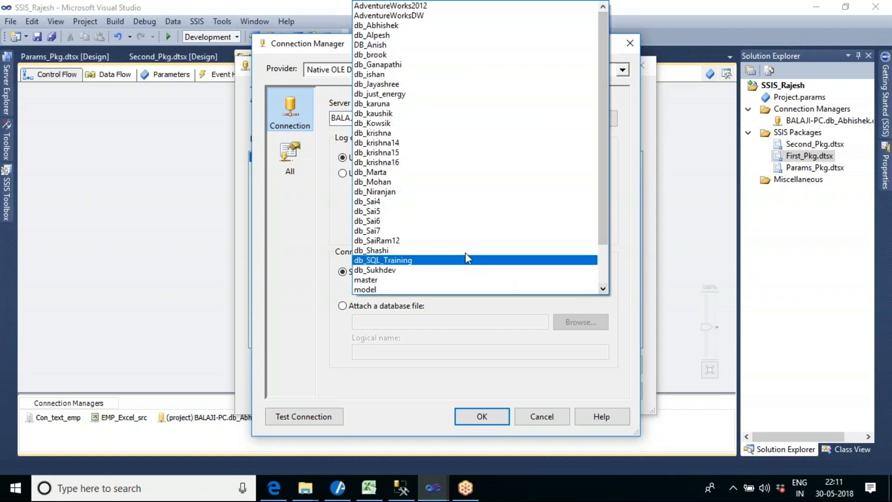
left_click(409, 182)
left_click(323, 416)
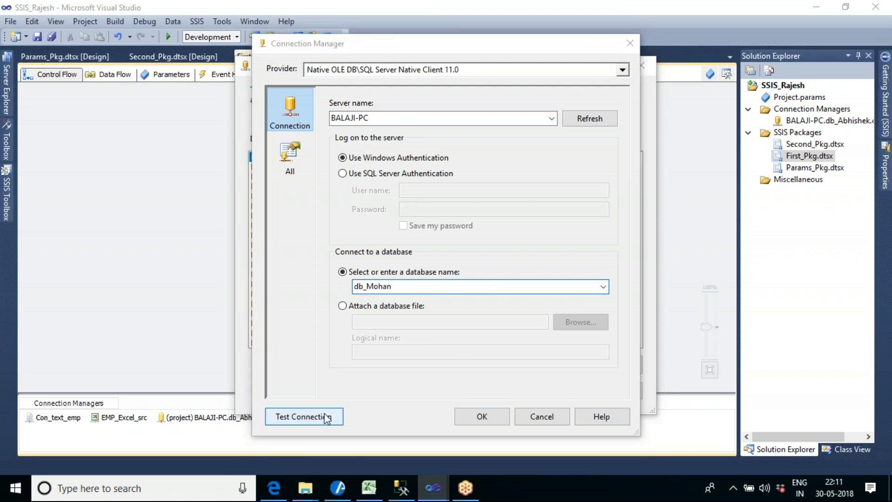
left_click(494, 416)
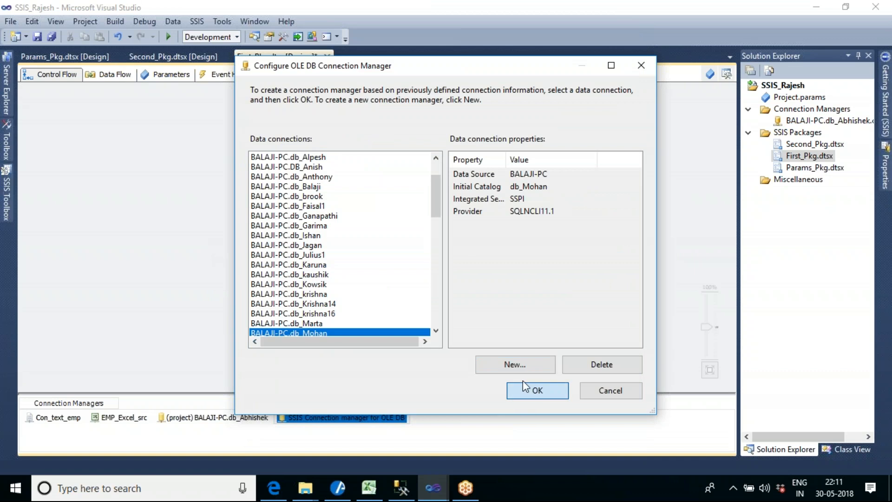
left_click(522, 382)
left_click(411, 444)
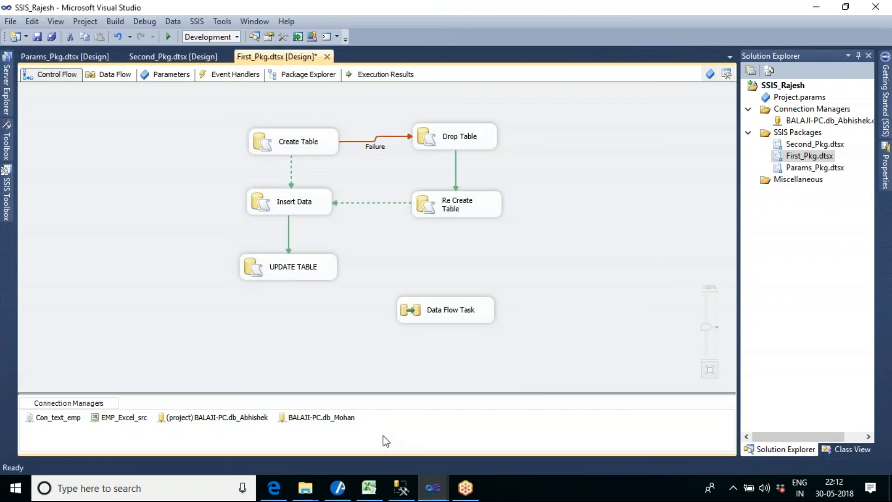
left_click(334, 422)
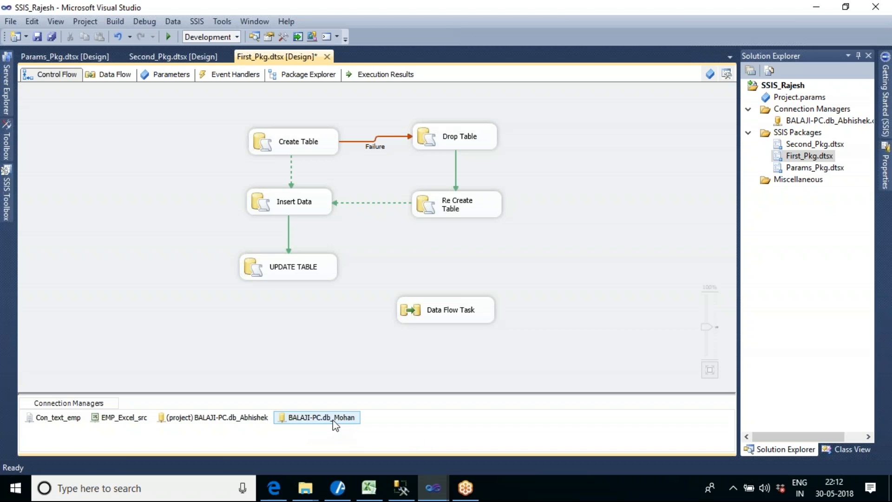
left_click(365, 442)
Start a new ADO.NET connection for the package with the SqlClient Data Provider and server name BALAJI-PC.
right_click(386, 438)
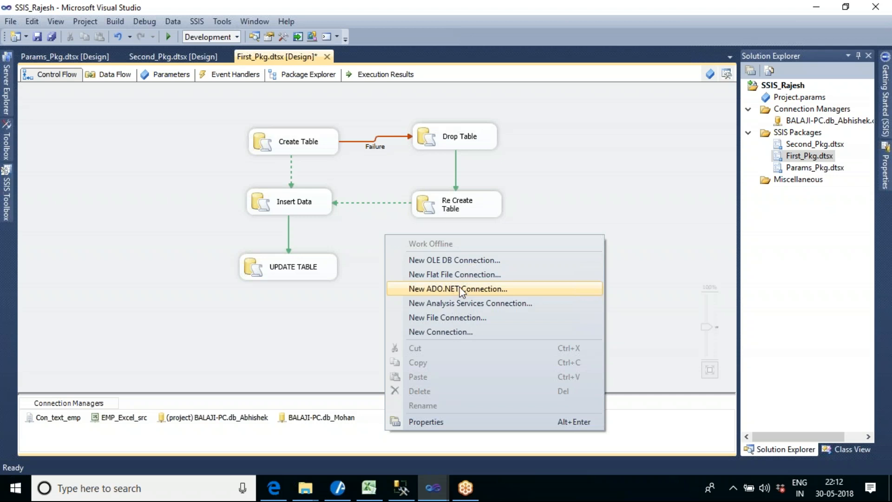
left_click(461, 289)
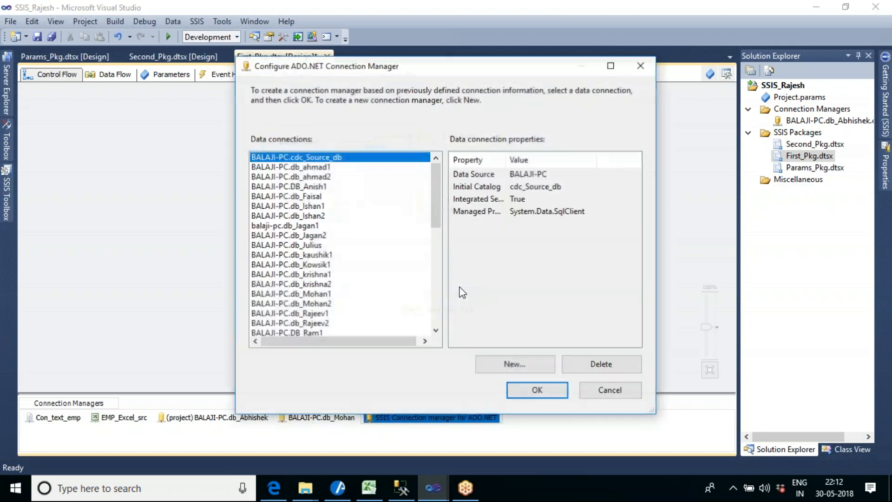
left_click(521, 365)
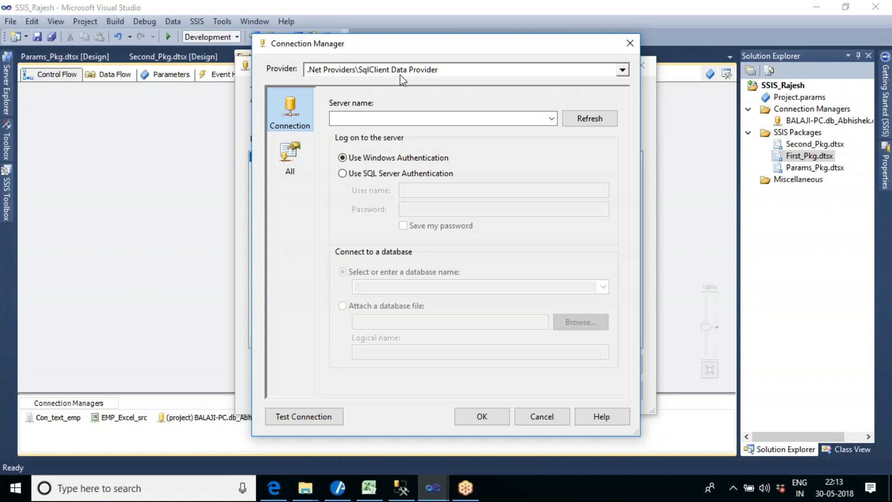
left_click(416, 119)
type("bal")
key("BackSpace")
key("BackSpace")
key("BackSpace")
type("BA")
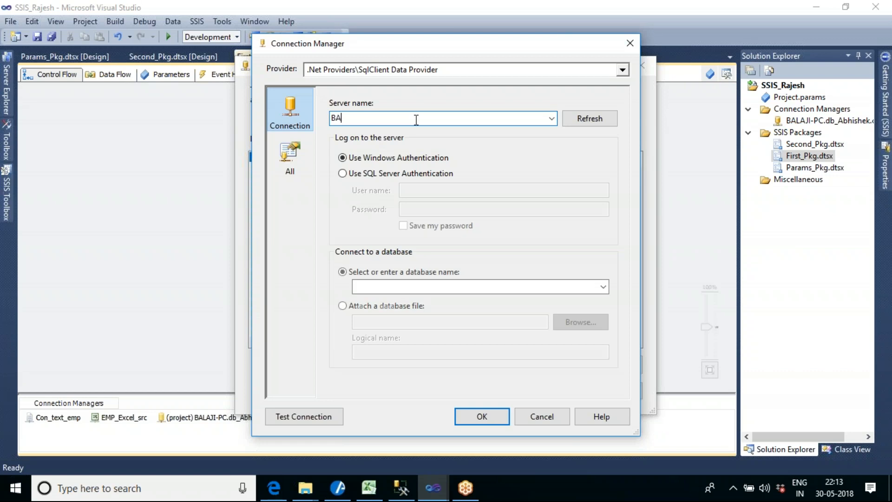
type("LAJI-PC")
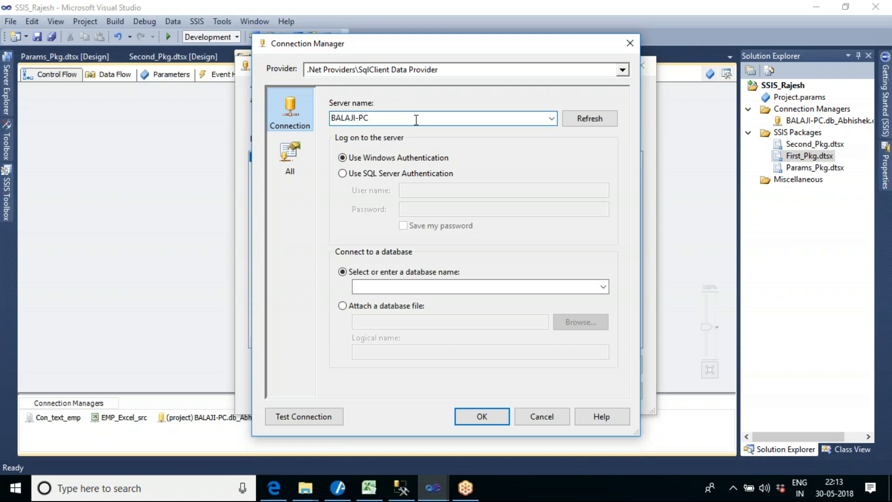
Choose db_Niranjan as the ADO.NET connection's database, test the connection and add its connection manager to the package.
left_click(603, 286)
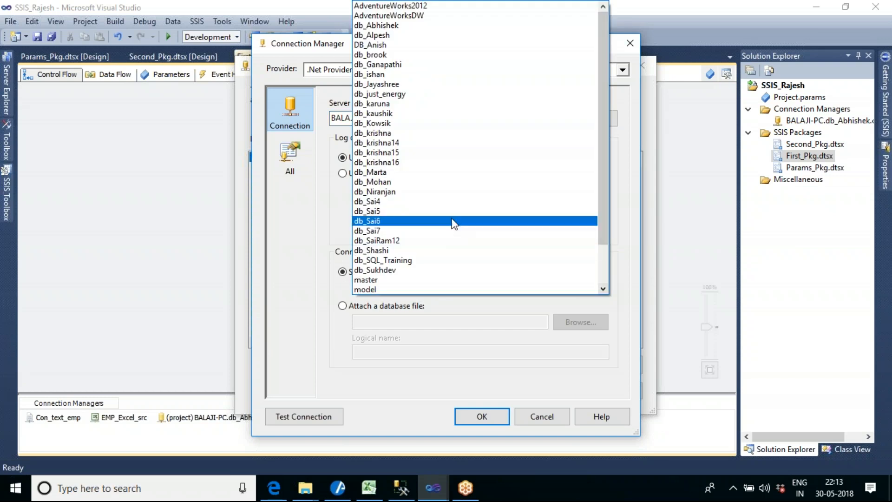
left_click(433, 197)
left_click(323, 416)
left_click(623, 262)
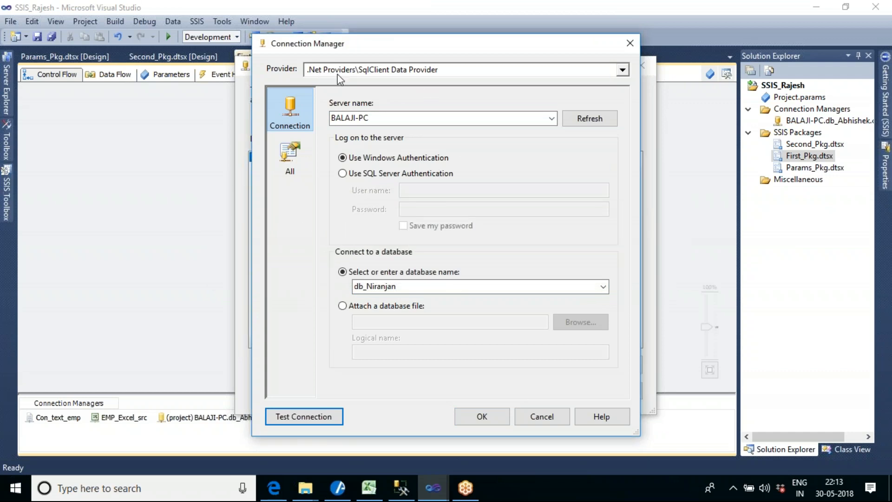
left_click(494, 417)
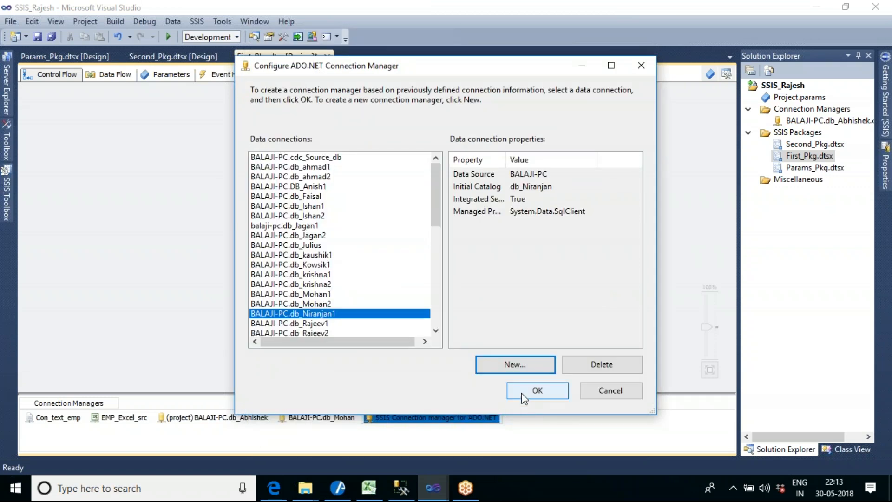
left_click(521, 392)
left_click(354, 444)
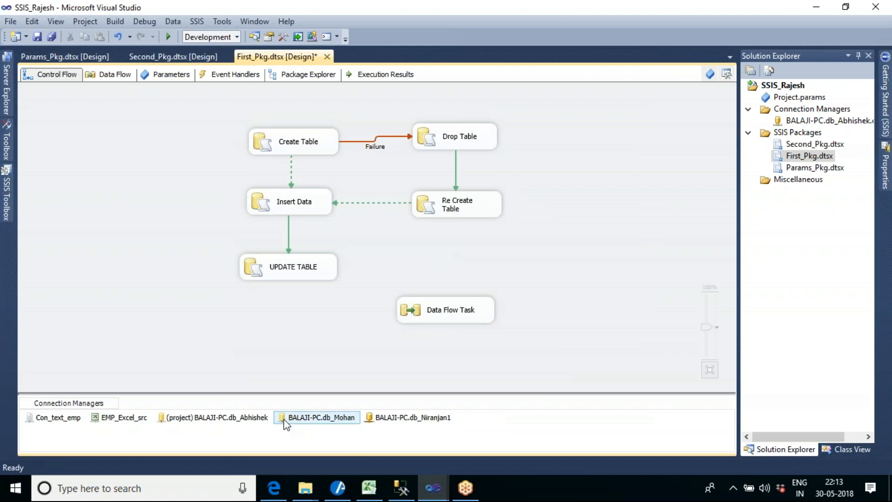
Review the available SSIS connection manager types, including SMTP, ODBC, EXCEL, CACHE and HTTP, and close the list without adding one.
right_click(390, 440)
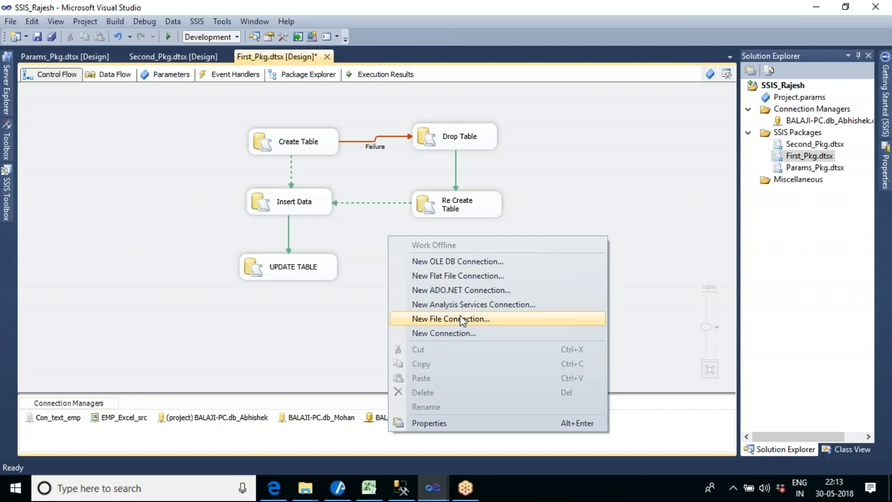
left_click(460, 333)
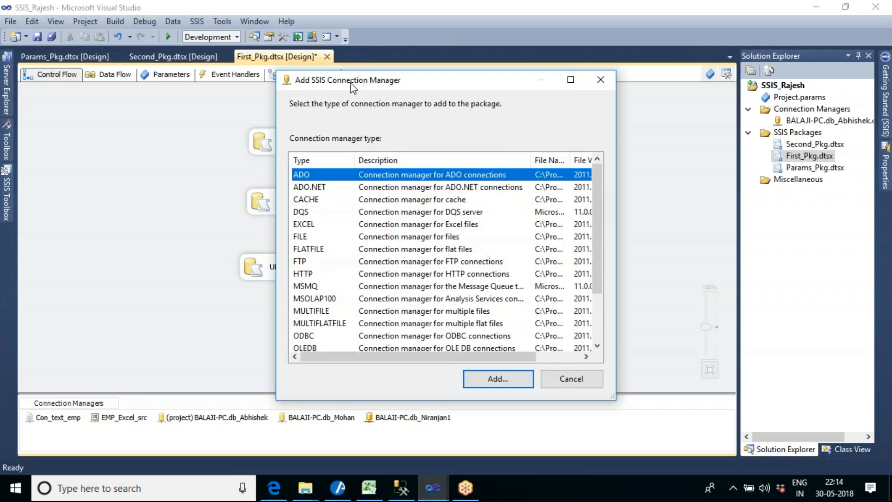
left_click_drag(350, 83, 193, 42)
left_click_drag(452, 355, 592, 473)
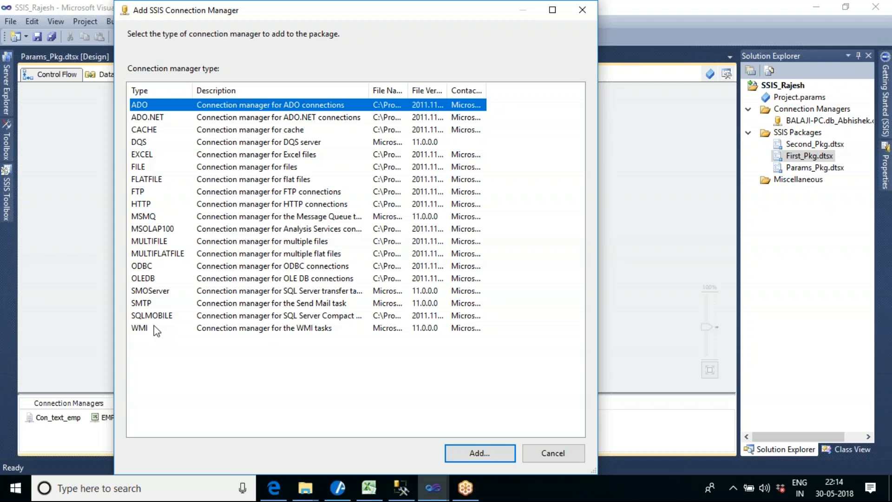
left_click(143, 303)
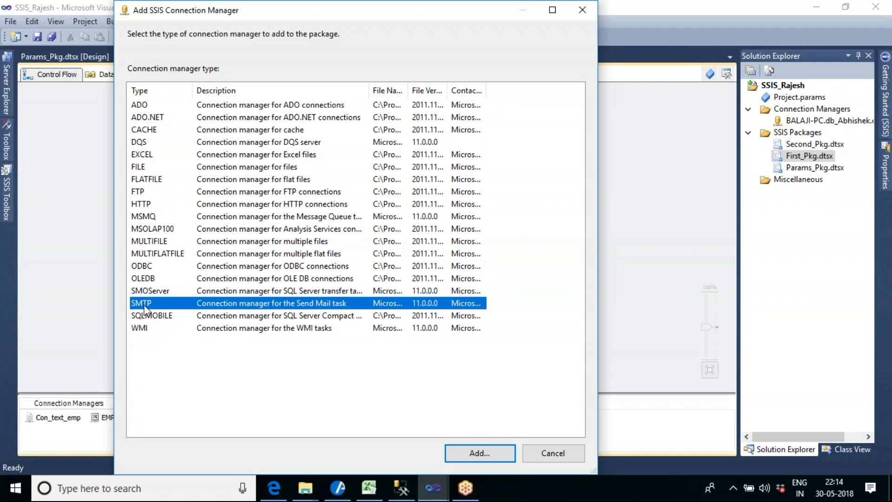
left_click(144, 269)
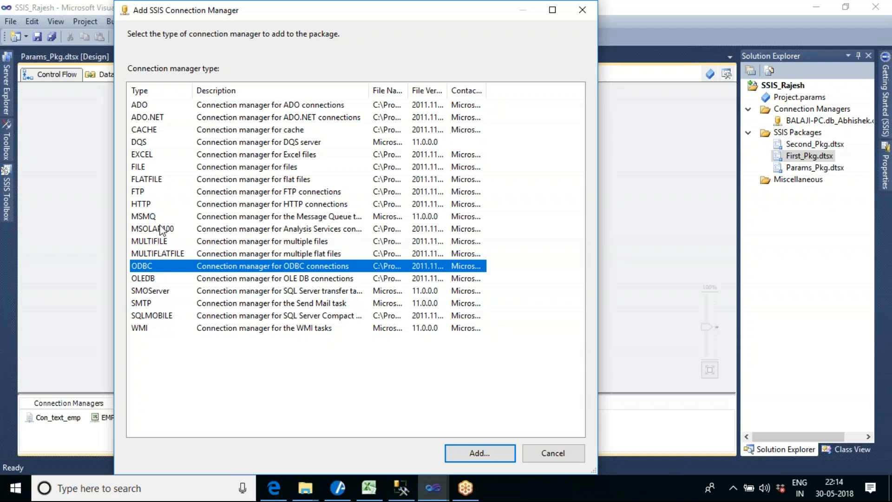
left_click(149, 154)
left_click(146, 129)
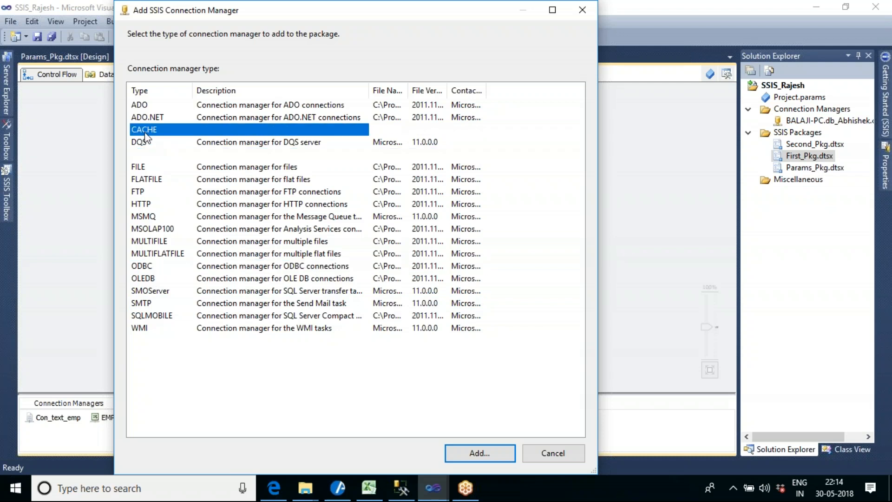
left_click(150, 204)
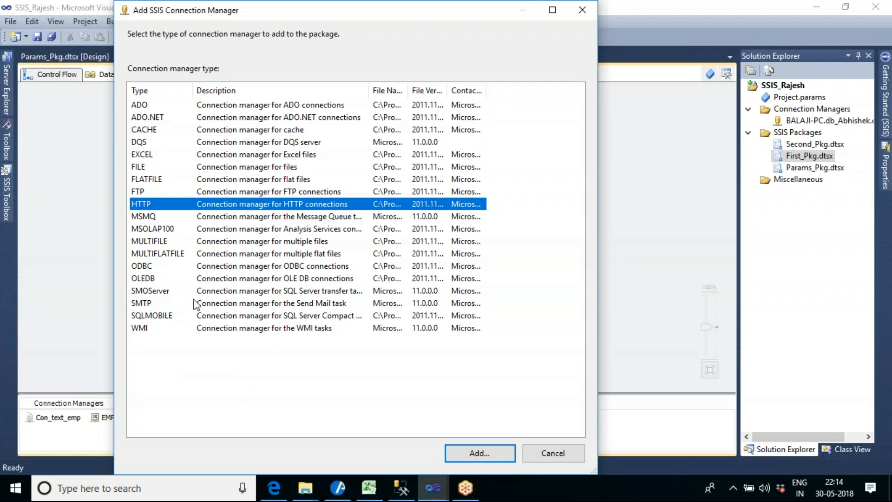
left_click(536, 457)
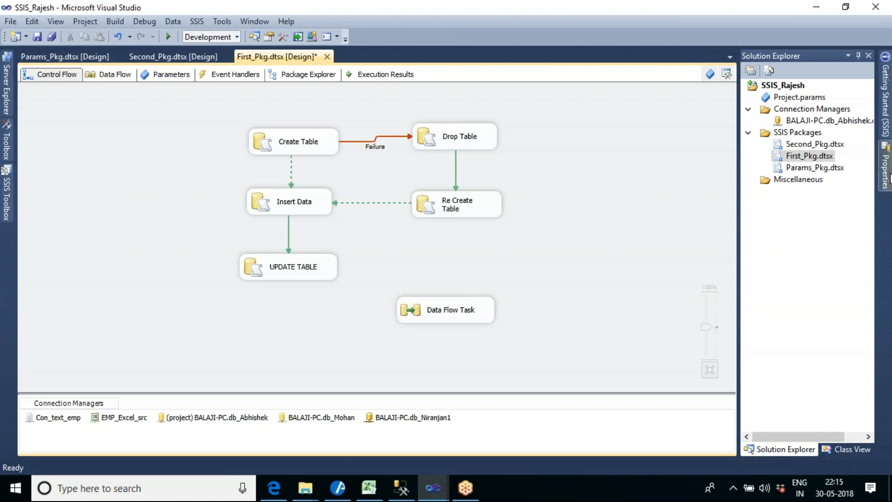
Add a package variable named V_Today_Date with First_Pkg as its scope.
left_click(710, 74)
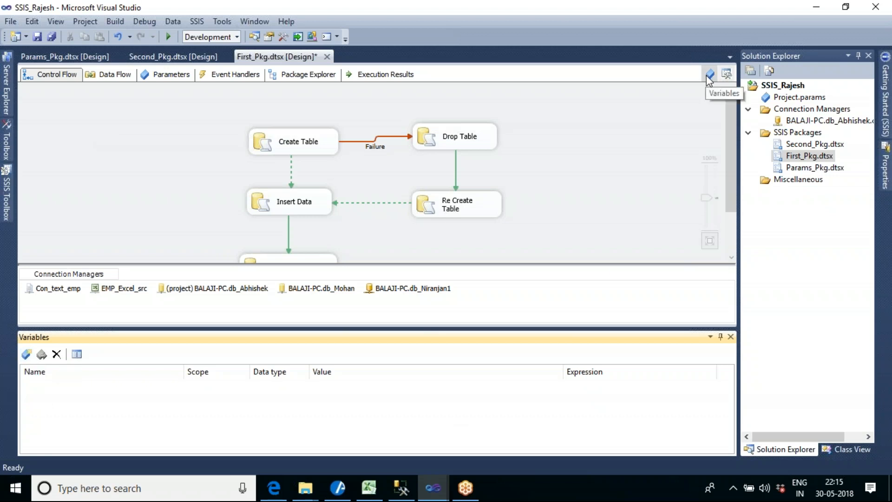
left_click(27, 356)
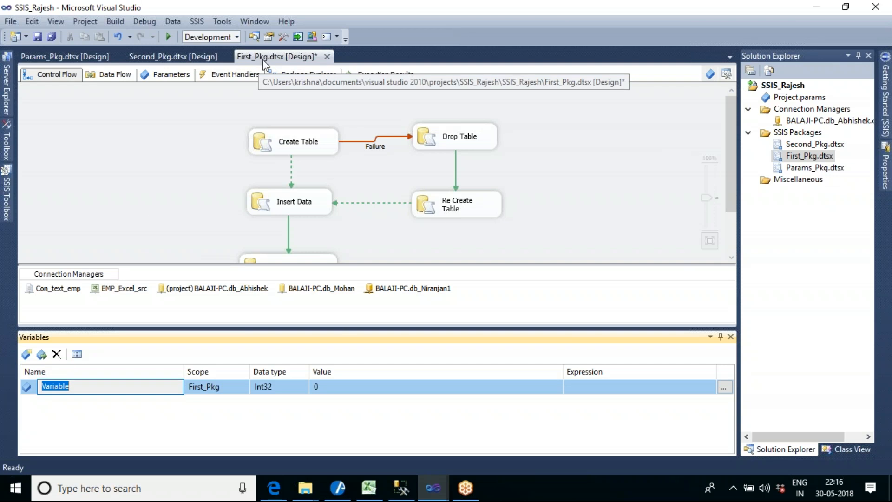
left_click(94, 389)
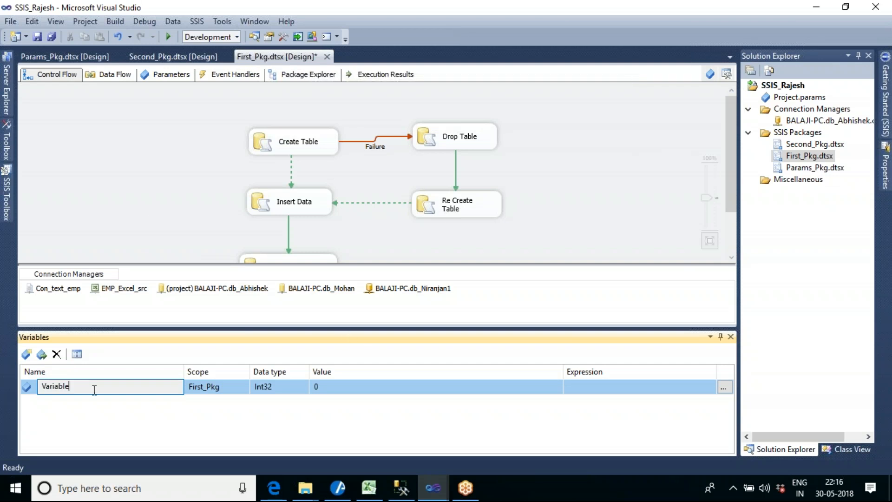
key("BackSpace")
key("BackSpace")
key("BackSpace")
key("BackSpace")
key("BackSpace")
key("BackSpace")
key("BackSpace")
type("_g")
key("BackSpace")
type("Ge")
key("BackSpace")
key("BackSpace")
type("Today_Date")
Set the data type of the V_Today_Date variable to DateTime.
left_click(292, 390)
left_click(304, 388)
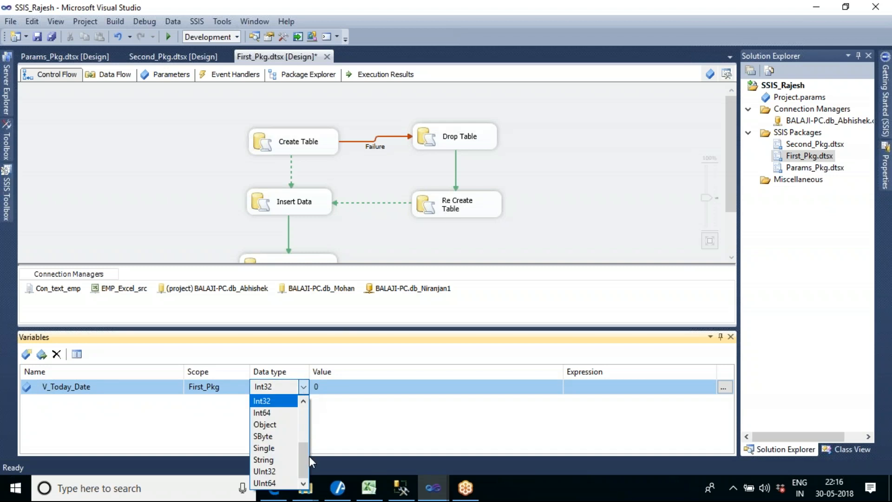
left_click_drag(305, 458, 306, 431)
left_click(273, 412)
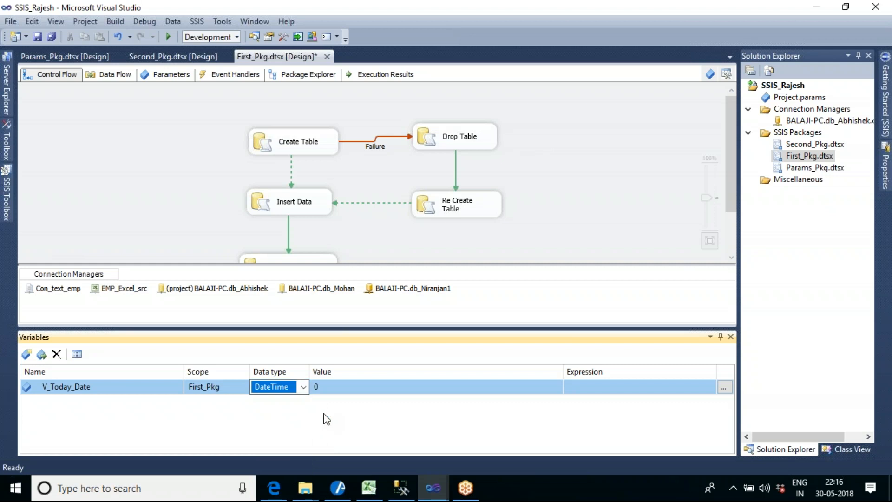
Build the expression GETDATE() for V_Today_Date from the date/time functions, evaluate it and apply it to the variable.
left_click(724, 387)
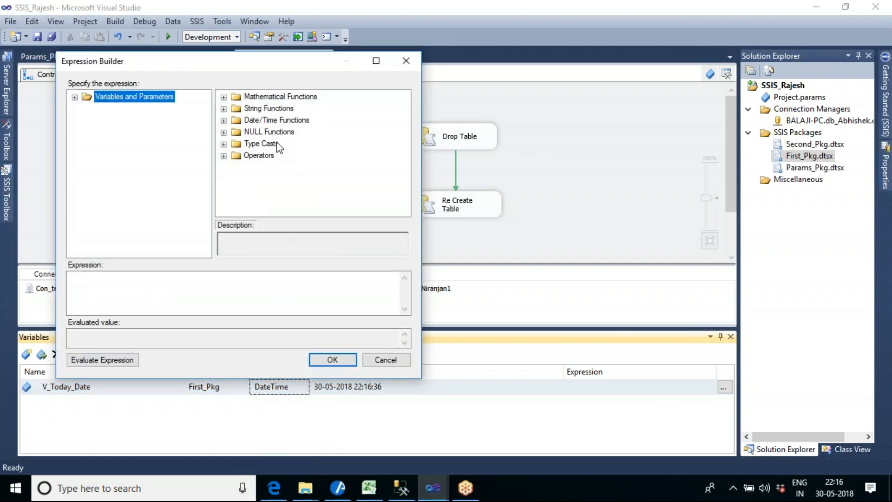
left_click(224, 121)
left_click_drag(284, 158, 172, 295)
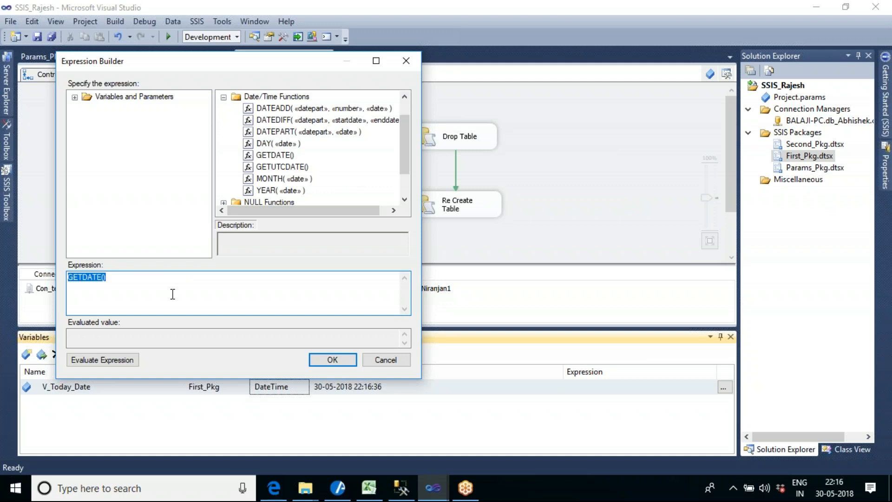
left_click(109, 364)
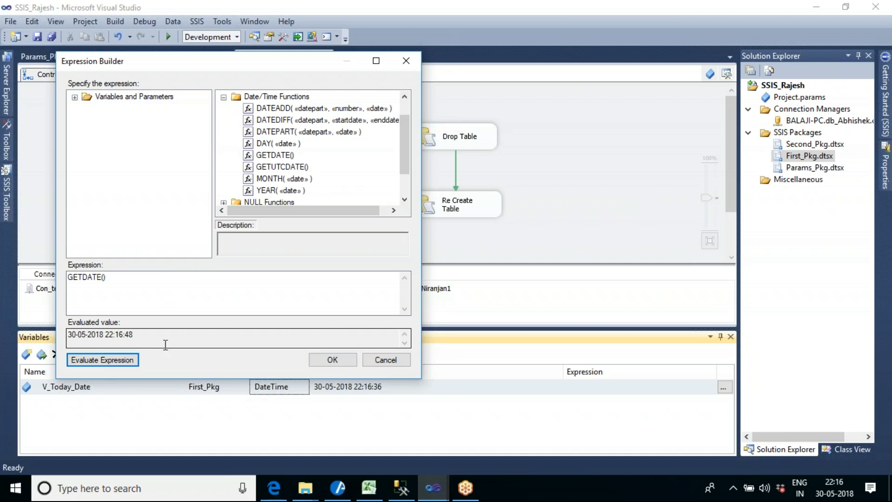
left_click(339, 361)
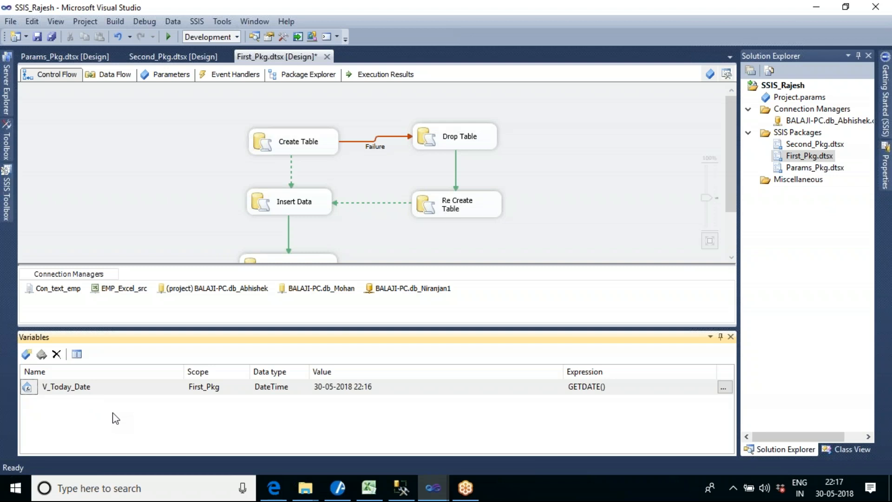
Save the package, close the variables list and locate User::V_Today_Date among the package's variables in Package Explorer.
left_click(47, 38)
left_click(317, 77)
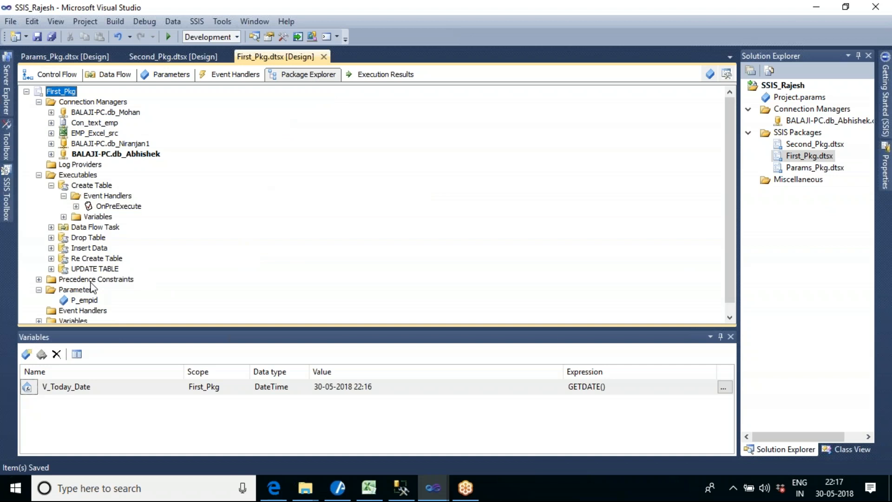
left_click(39, 290)
left_click(80, 311)
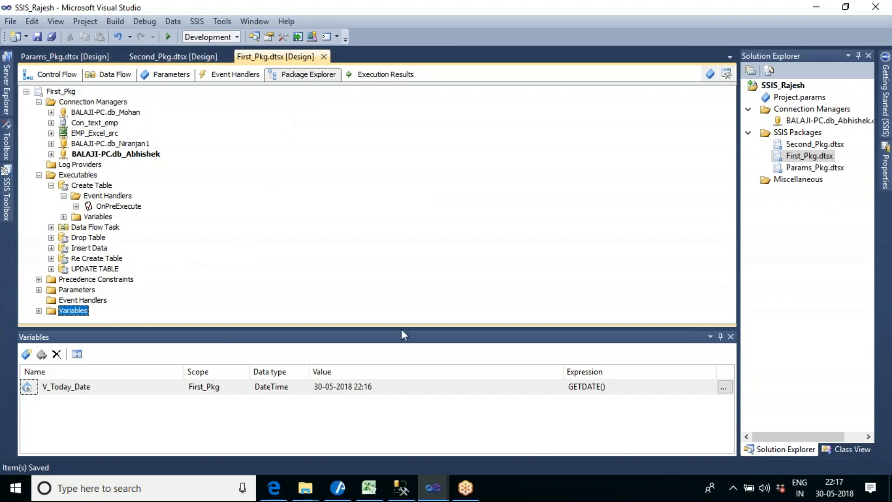
left_click(730, 336)
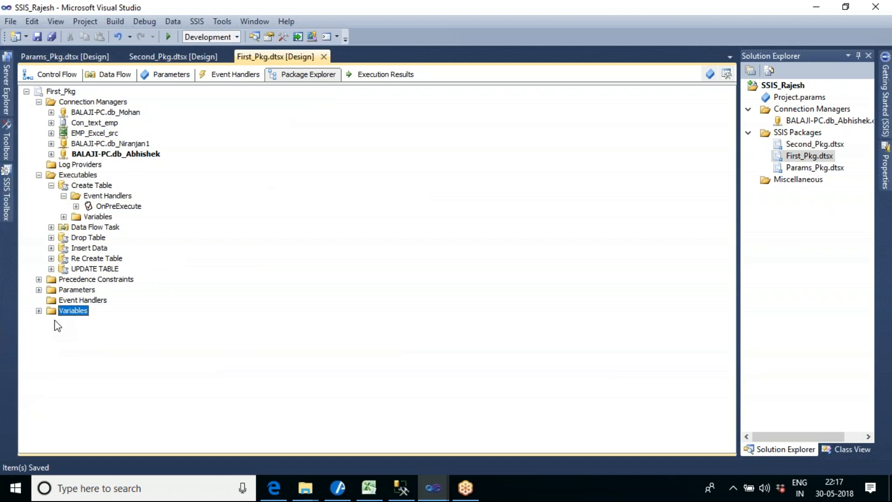
left_click(39, 310)
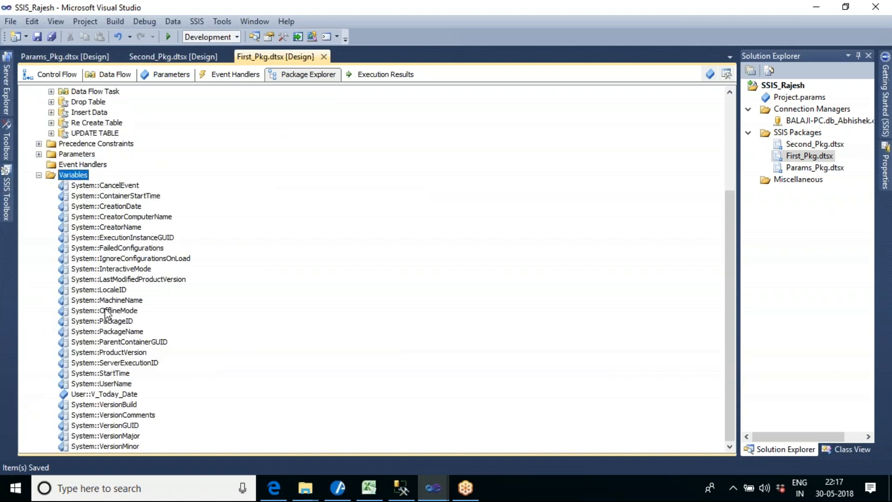
left_click(121, 394)
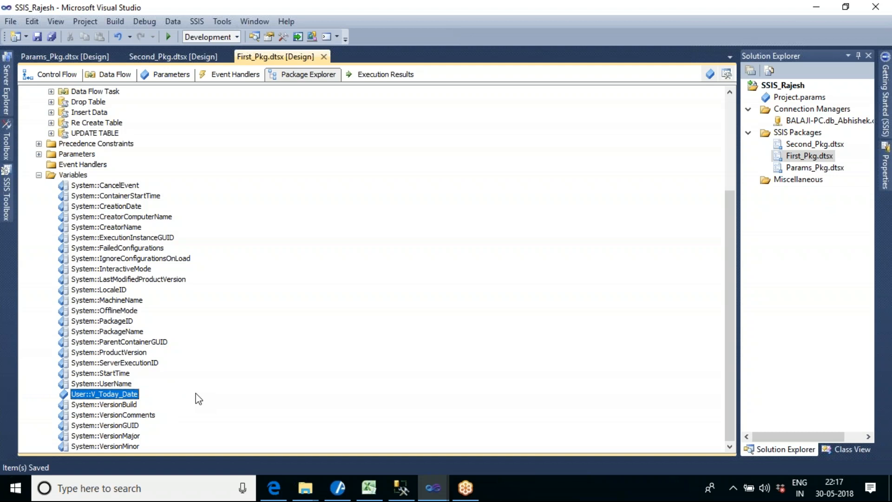
Look at the Execution Results view of First_Pkg and return to its control flow.
left_click(63, 75)
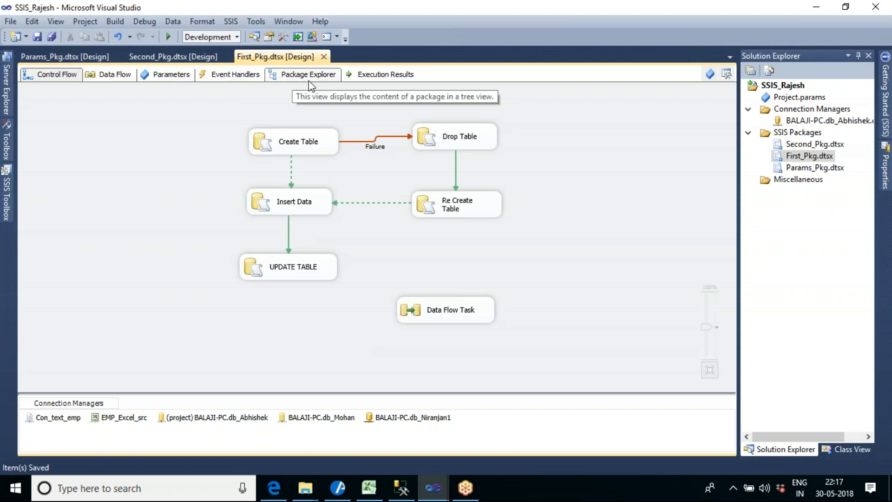
left_click(386, 77)
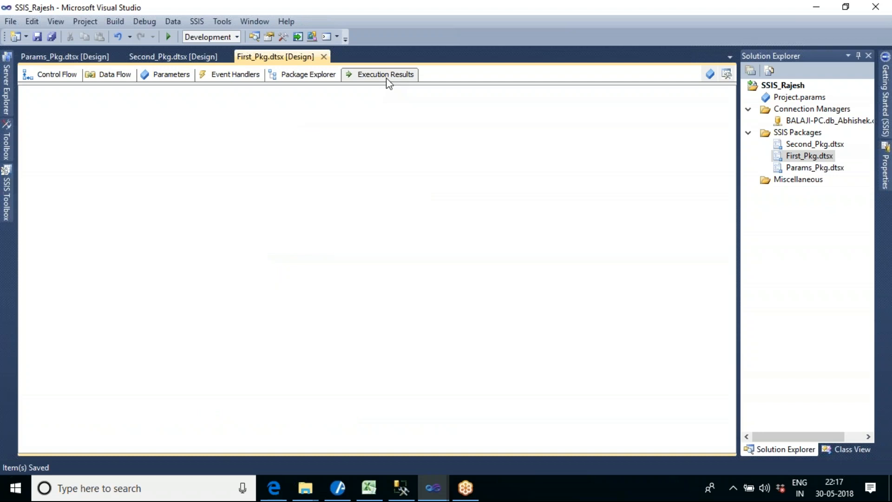
left_click(78, 80)
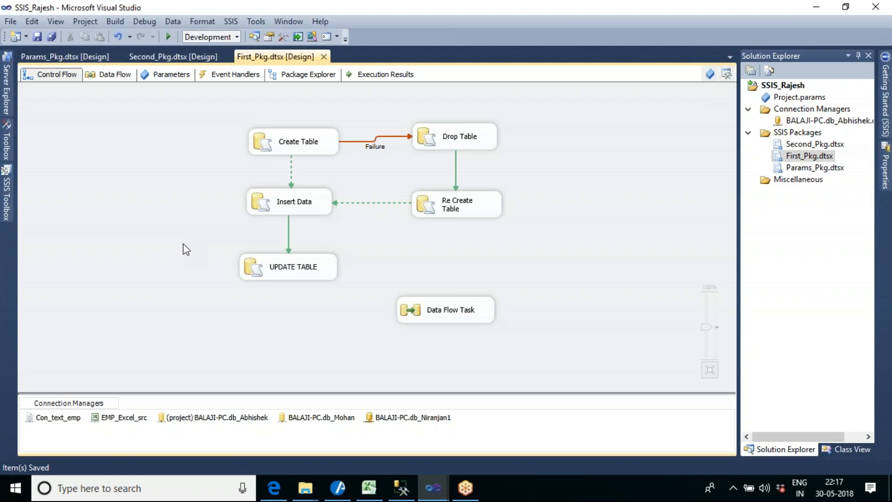
Close the SSIS Toolbox, restore it from the control flow designer and collapse it again.
mouse_move(6, 174)
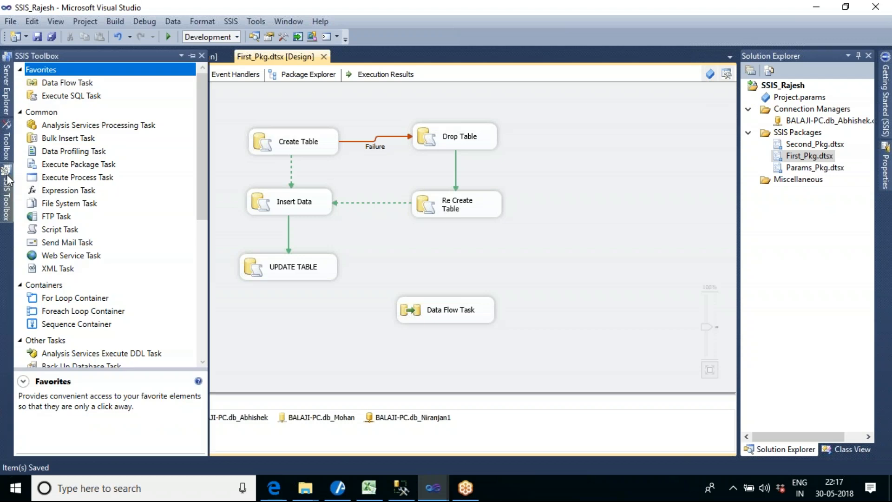
left_click(203, 57)
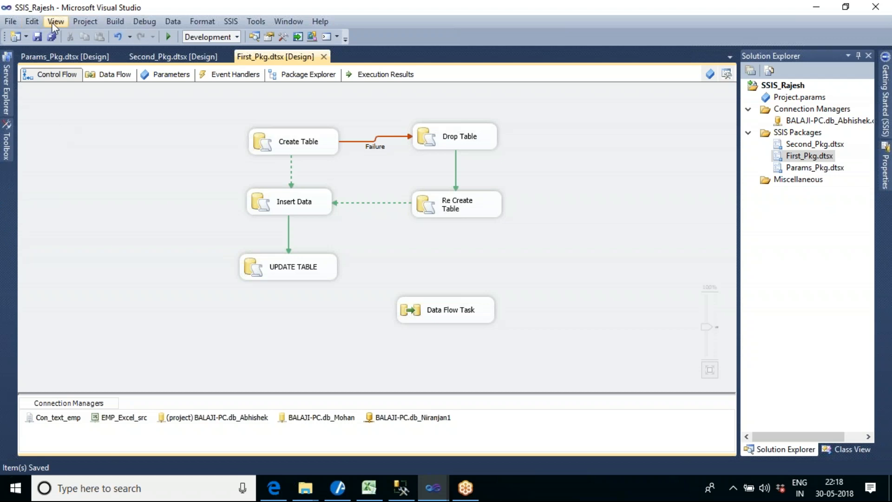
left_click(726, 75)
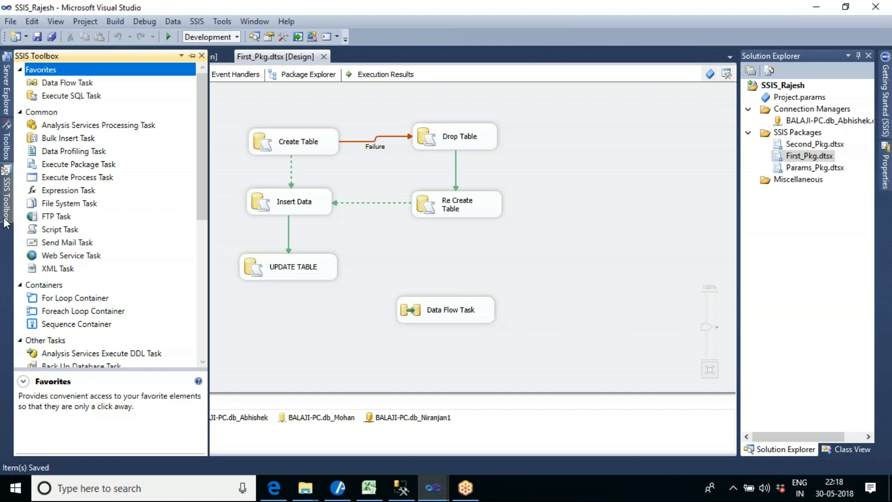
left_click(339, 325)
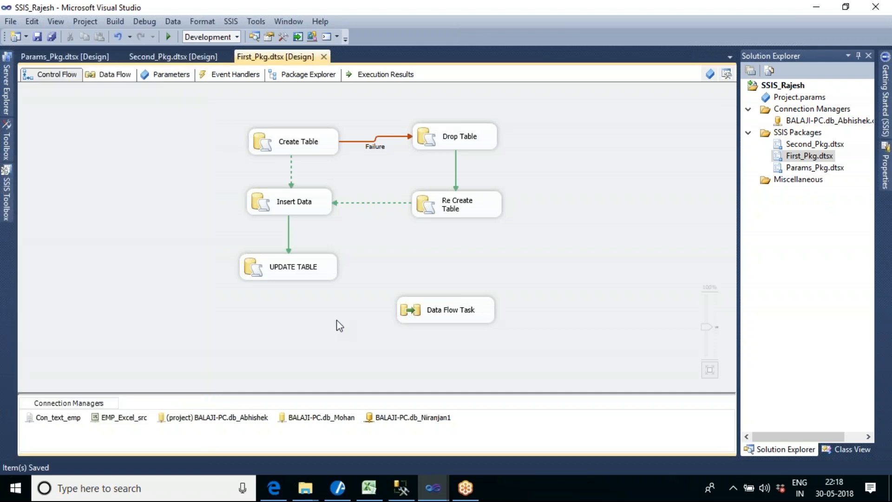
Add a Data Flow Task to the control flow, and open the existing Data Flow Task to view its SSIS Toolbox components.
left_click(7, 205)
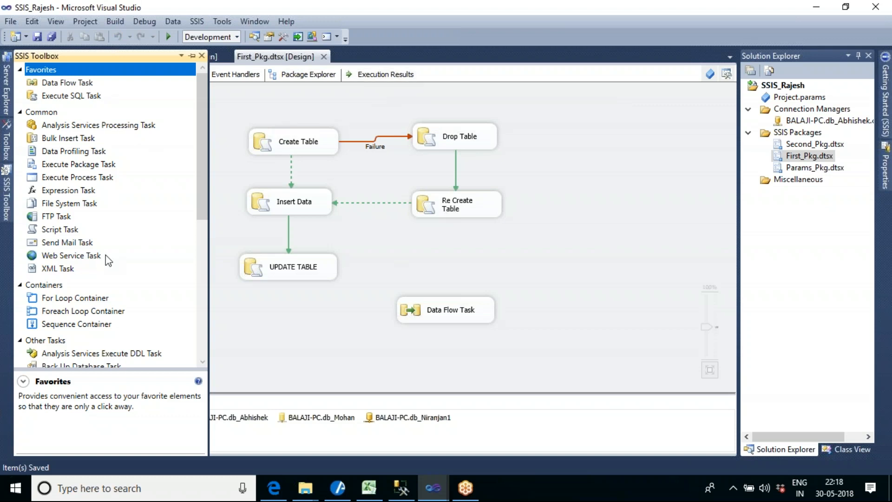
double_click(84, 84)
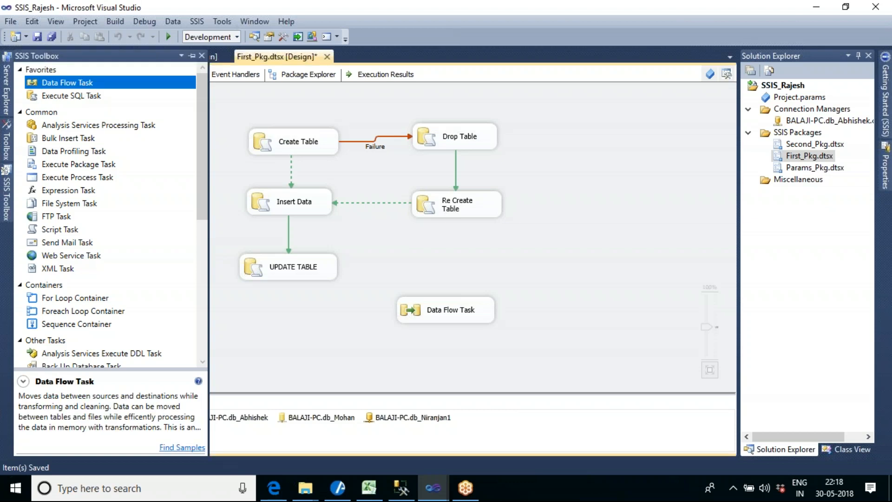
left_click(479, 320)
double_click(479, 320)
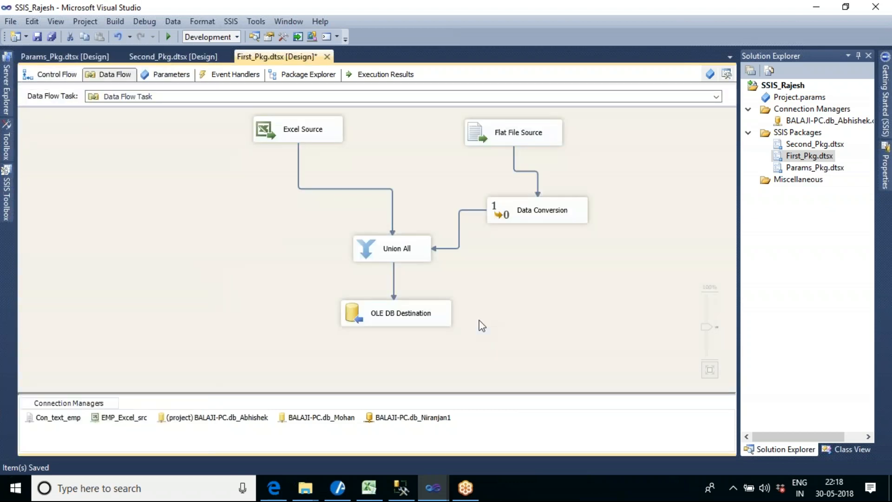
left_click(7, 198)
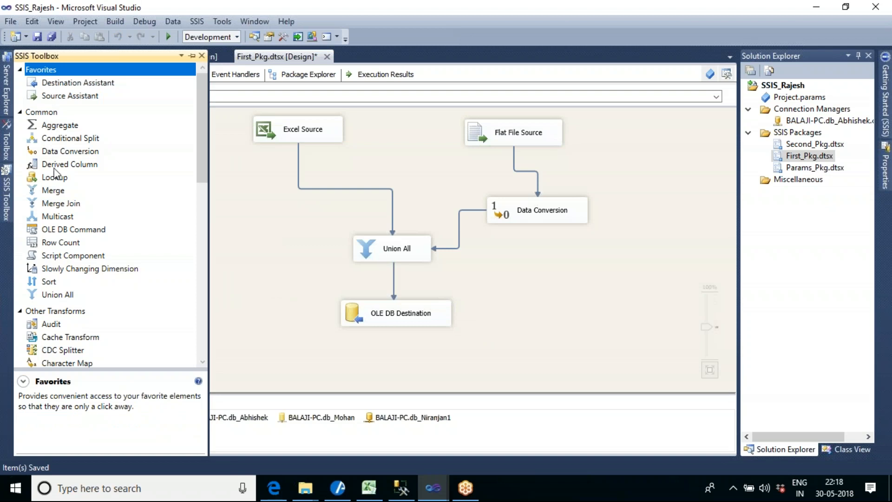